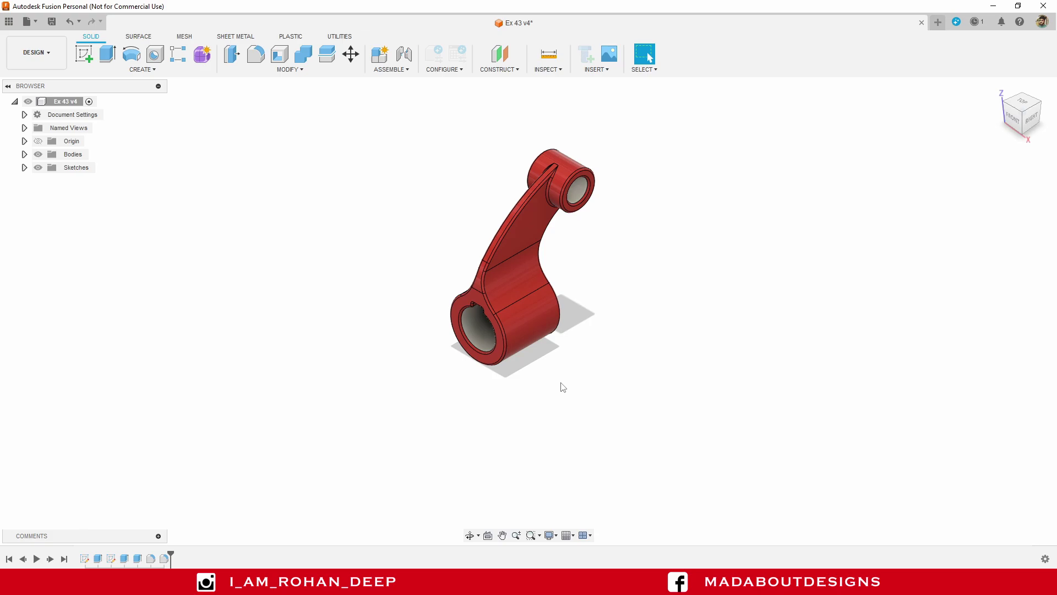
Orbit and zoom the finished lever model to inspect it from the front
middle_click_drag(442, 392, 260, 380, "shift")
scroll(677, 353, "up", 4)
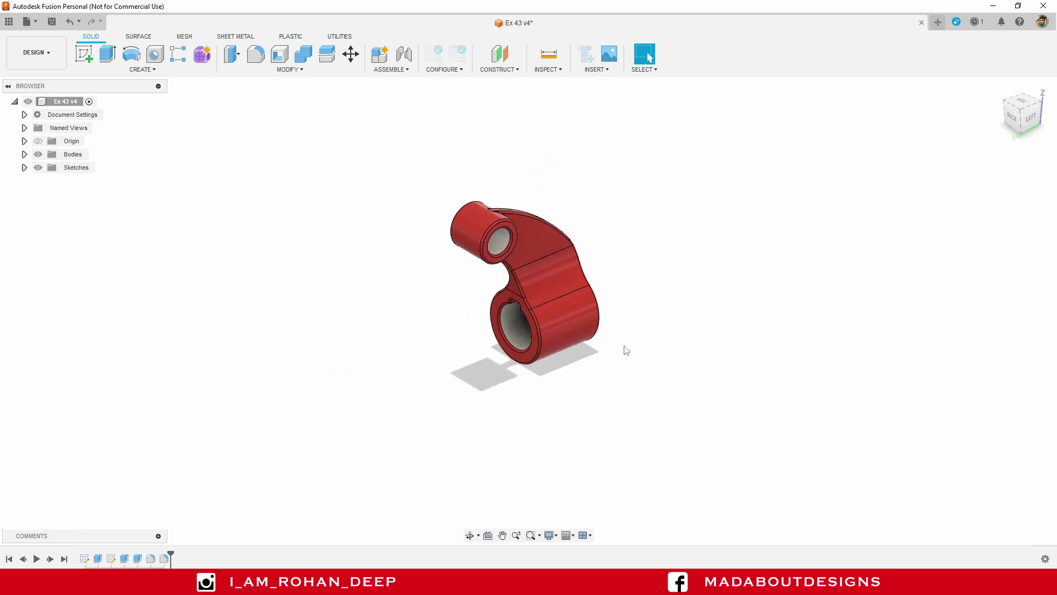
mouse_move(623, 347)
middle_mouse_down("shift")
mouse_move(613, 342)
mouse_move(635, 345)
middle_mouse_up("shift")
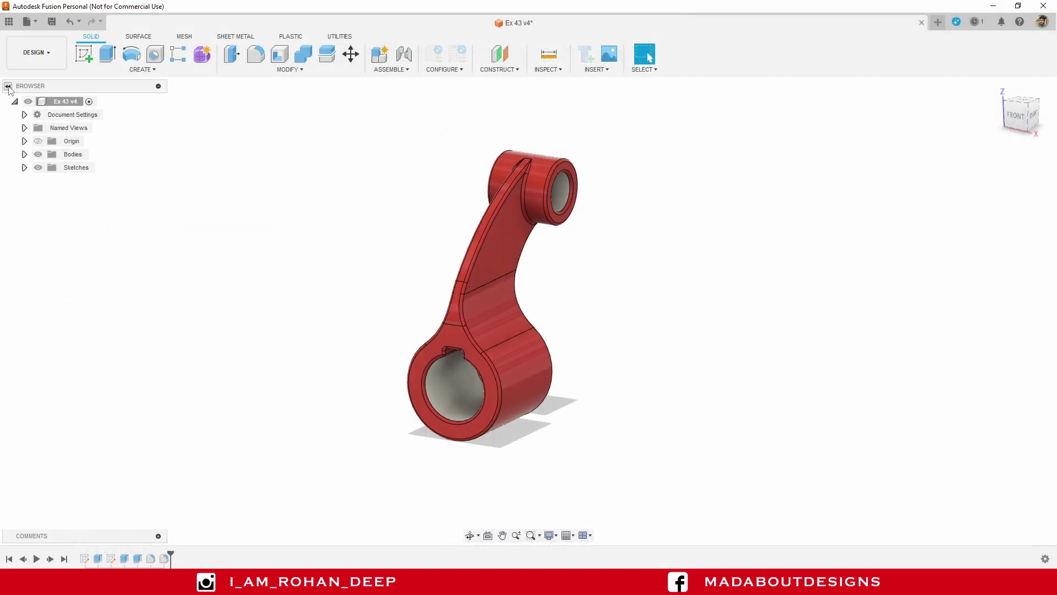
Create a new blank design and expand Document Settings to confirm units are mm
left_click(29, 22)
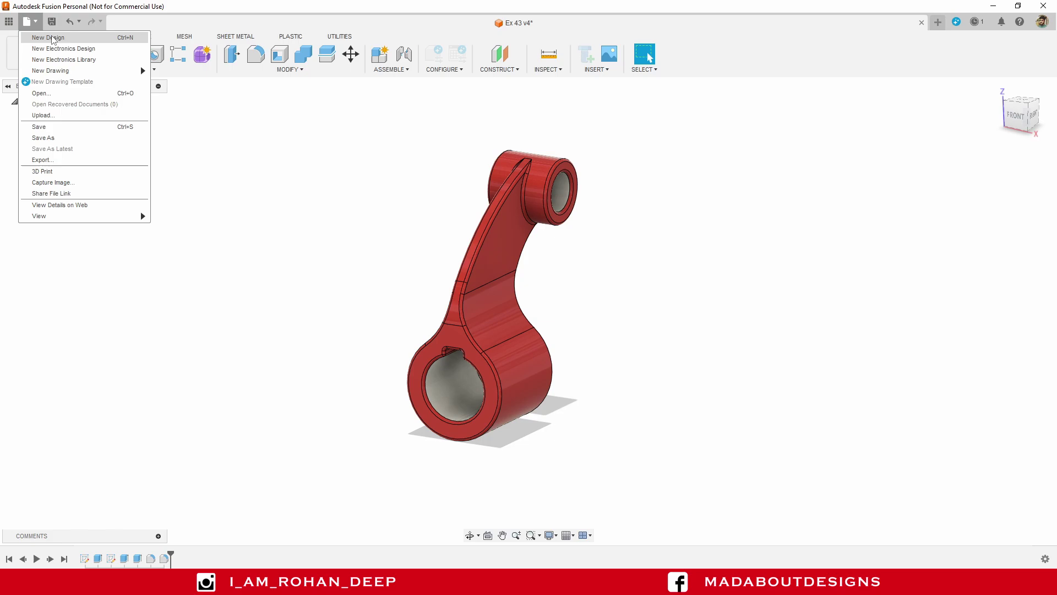
left_click(53, 38)
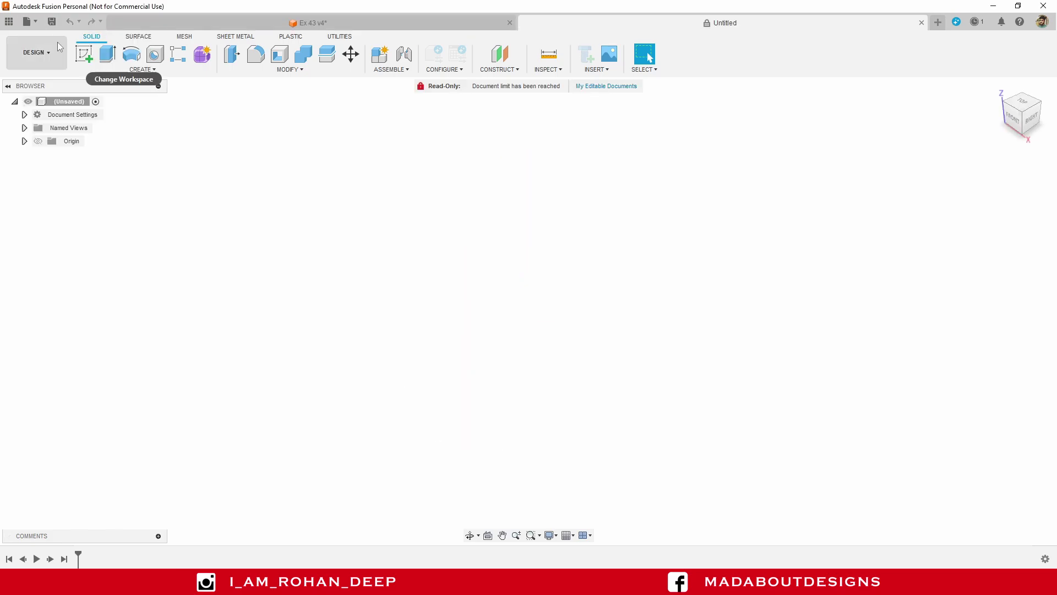
left_click(24, 114)
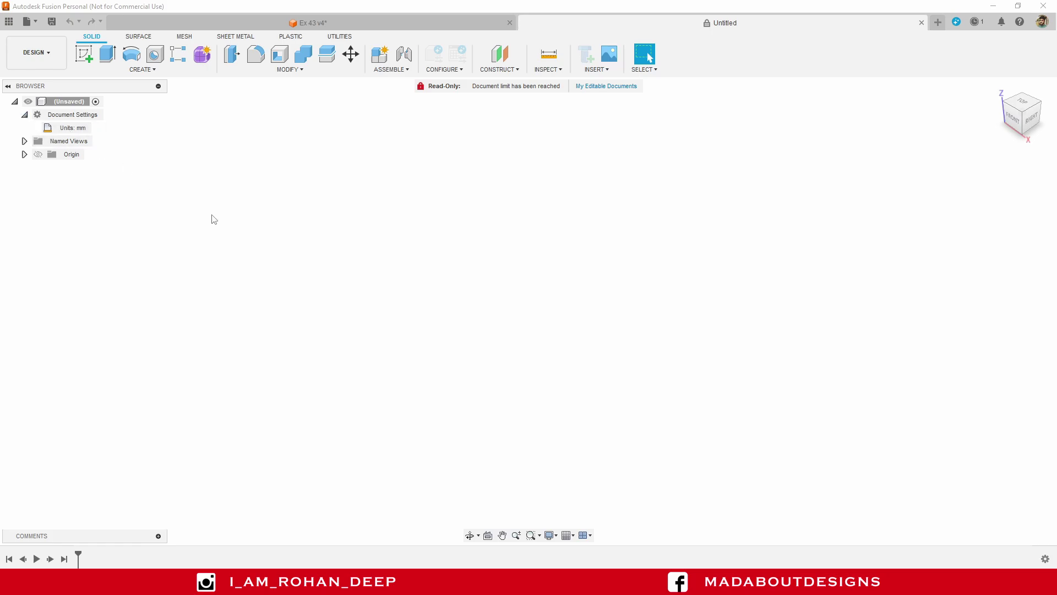
Start a new sketch on the front XZ plane
left_click(87, 55)
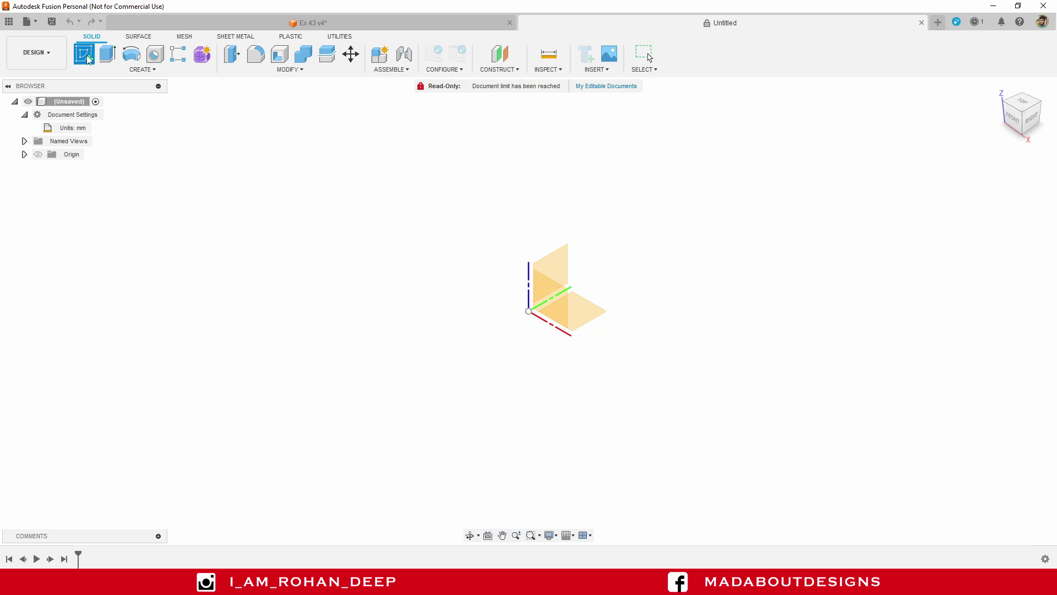
left_click(551, 275)
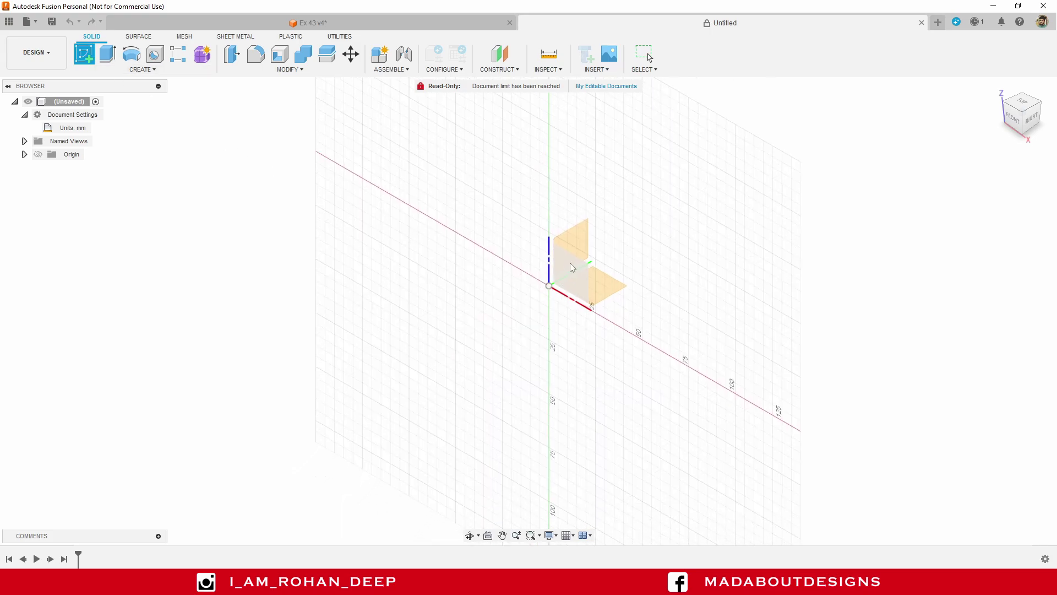
left_click(570, 265)
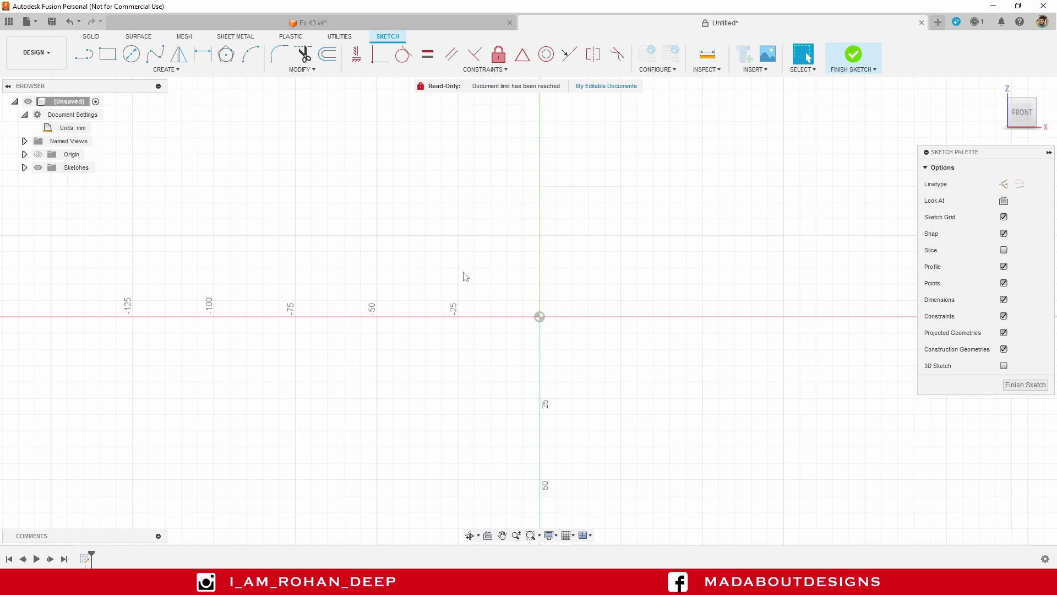
Draw concentric Ø50 and Ø80 mm circles centred on the sketch origin
left_click(132, 56)
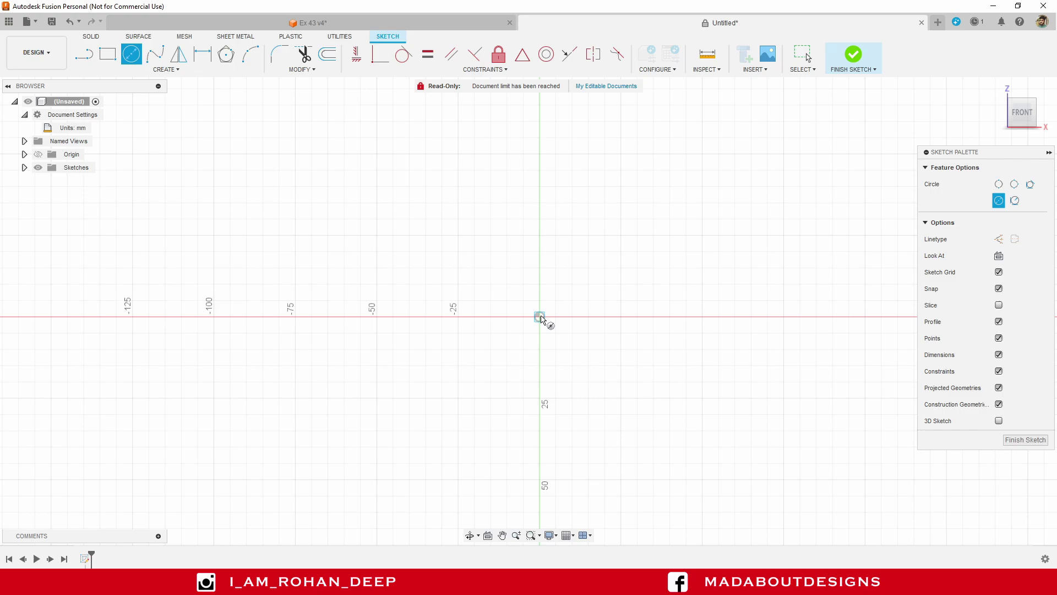
left_click(540, 317)
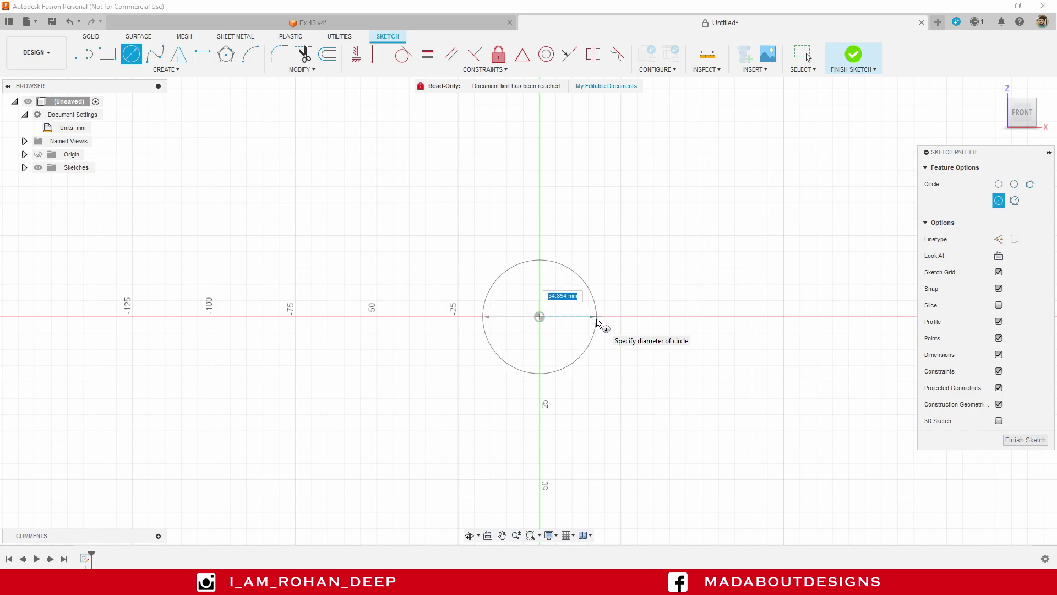
type("50")
key("Tab")
key("Return")
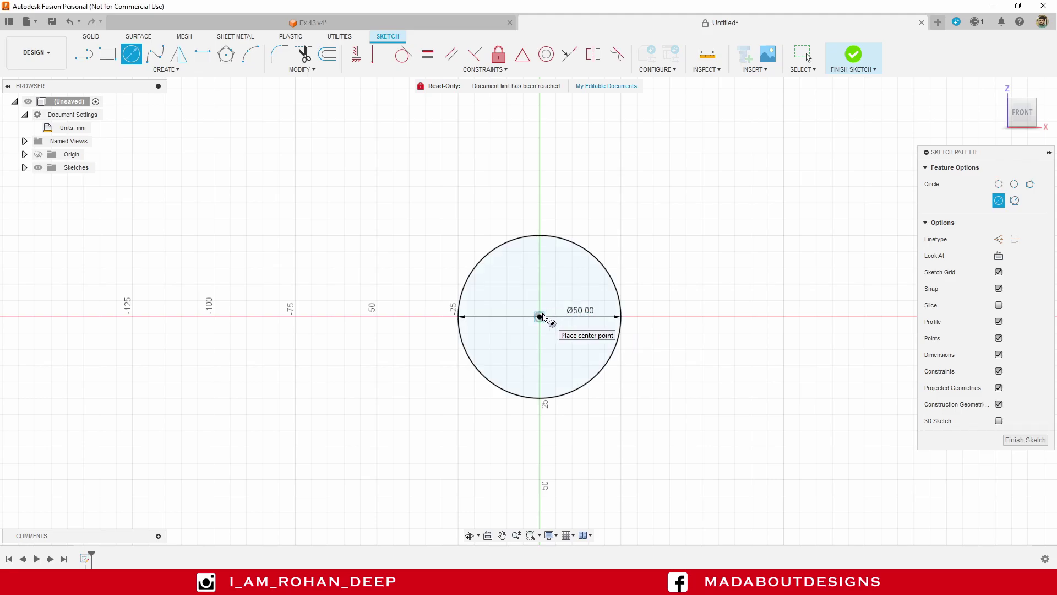
left_click(541, 316)
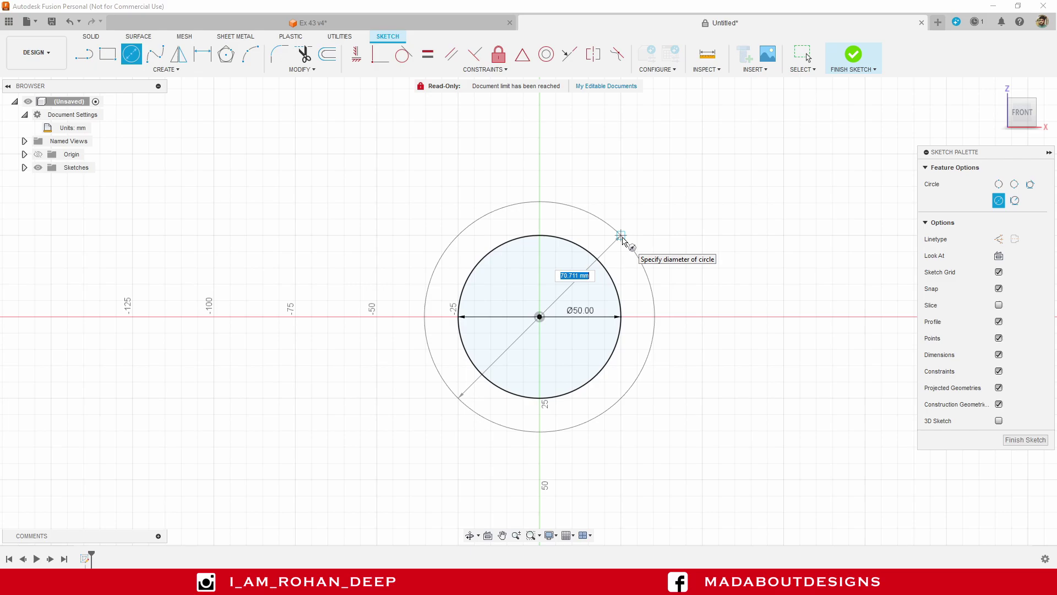
type("80")
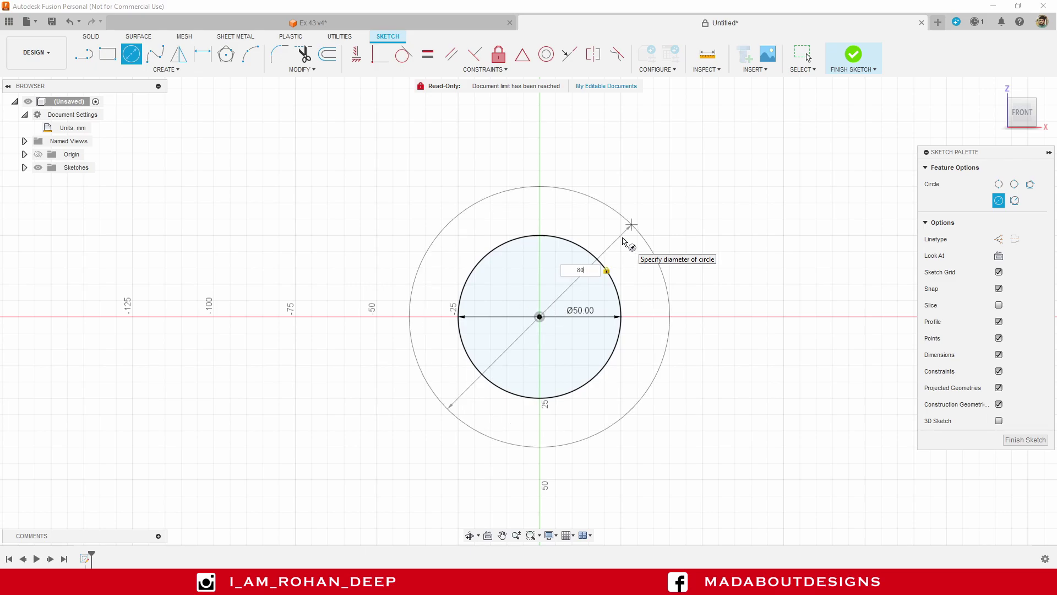
key("Return")
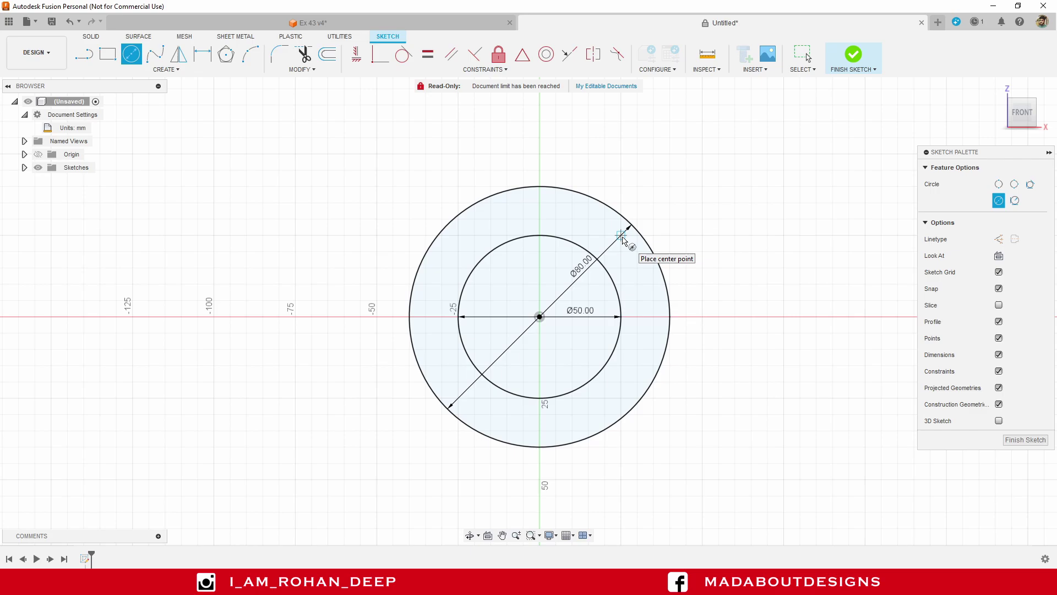
key("Escape")
scroll(716, 224, "up", 3)
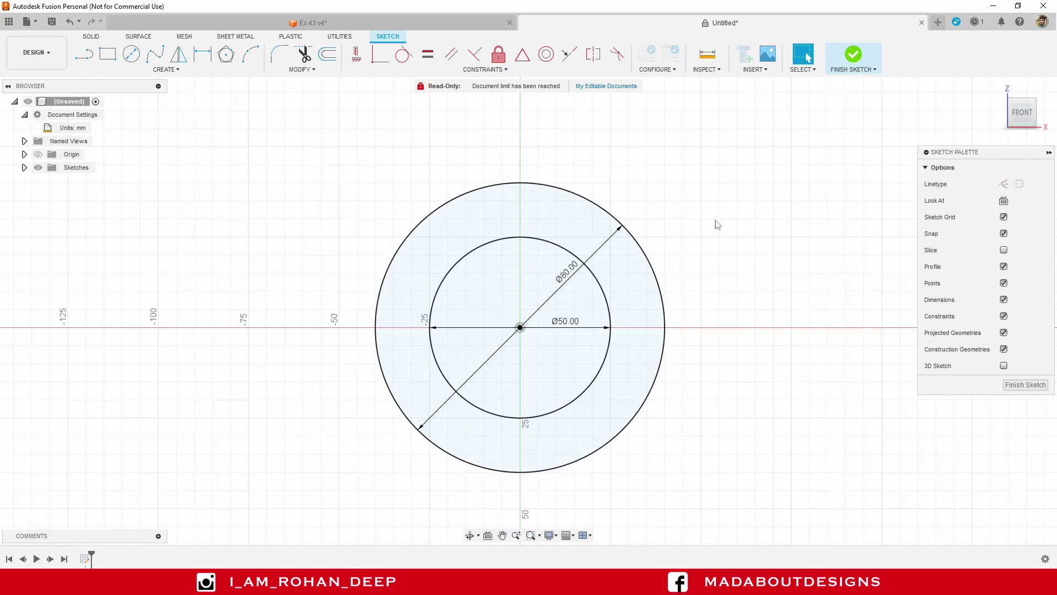
Draw a 2-point rectangle 30 mm tall and 15 mm wide starting on the horizontal axis
left_click(177, 70)
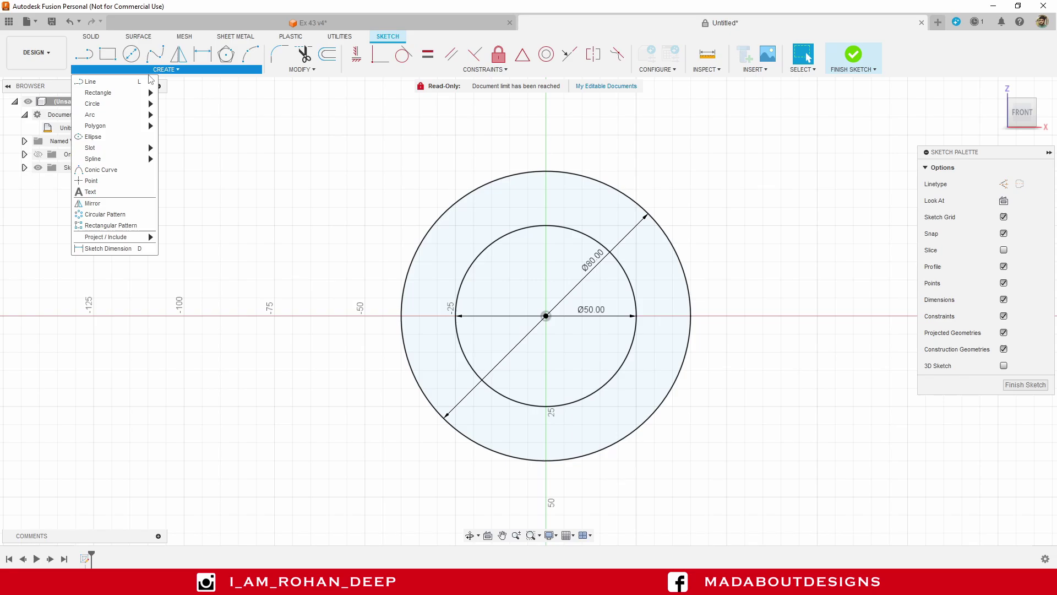
mouse_move(146, 92)
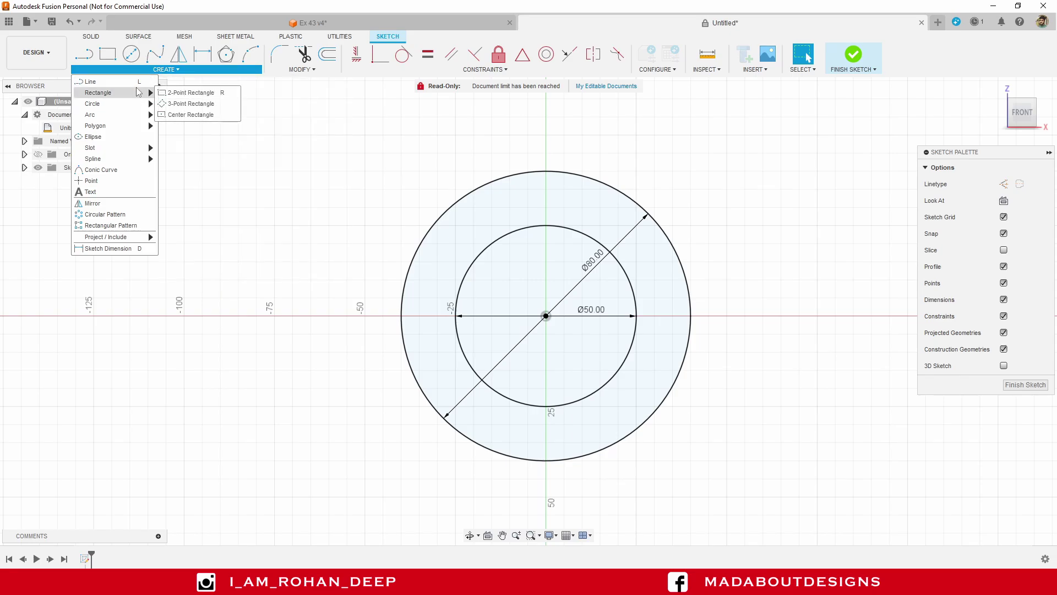
left_click(177, 94)
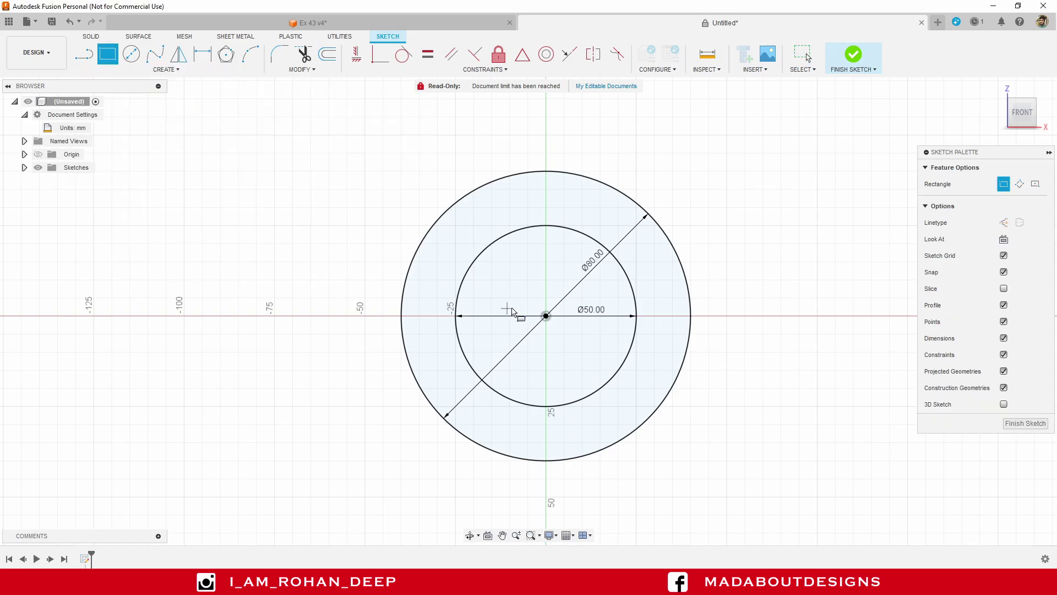
scroll(512, 305, "up", 3)
scroll(571, 290, "up", 3)
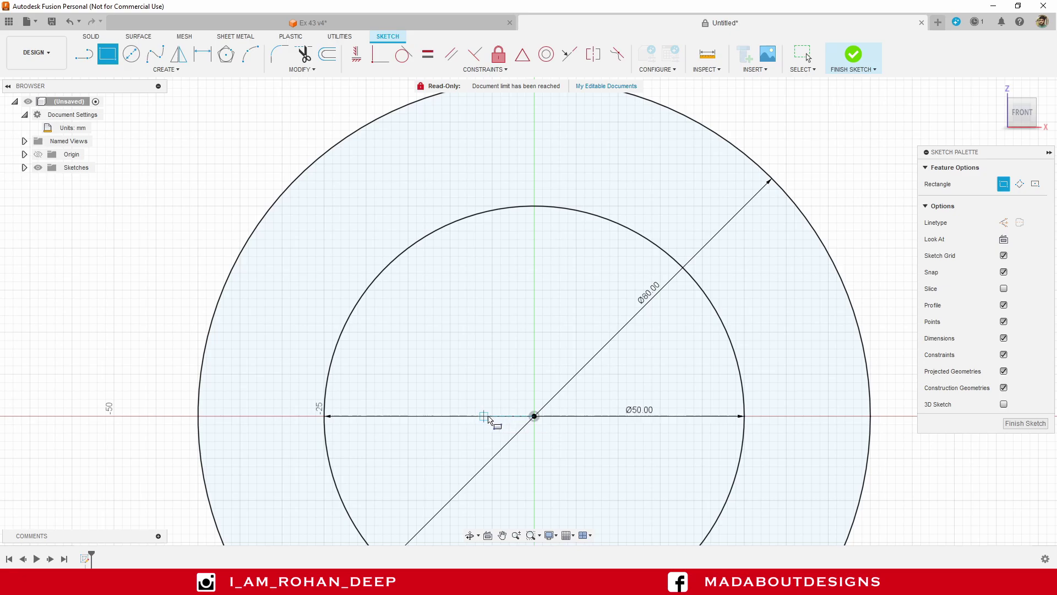
left_click(500, 416)
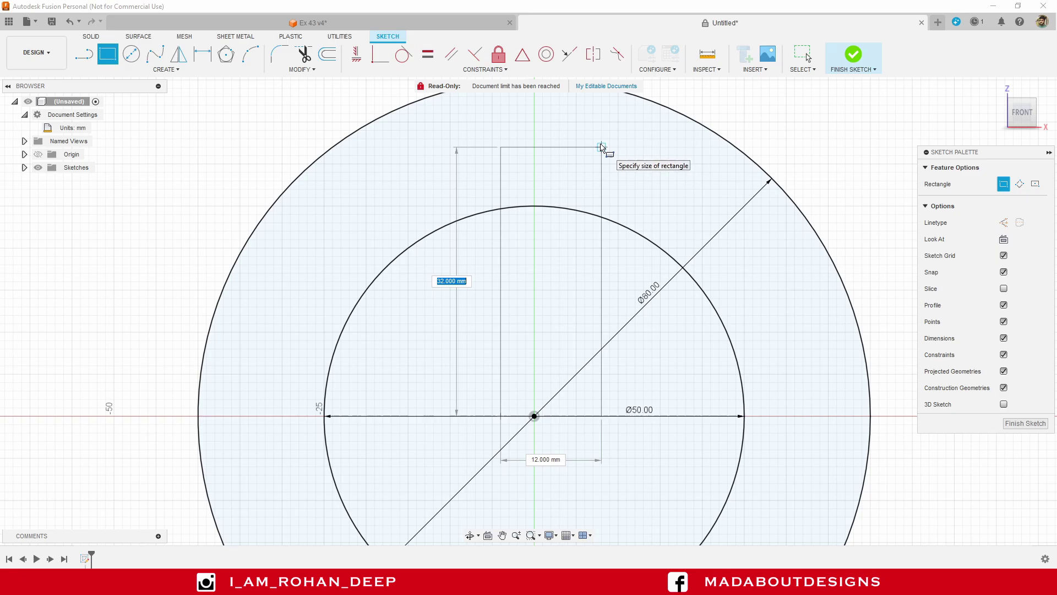
type("30")
key("Tab")
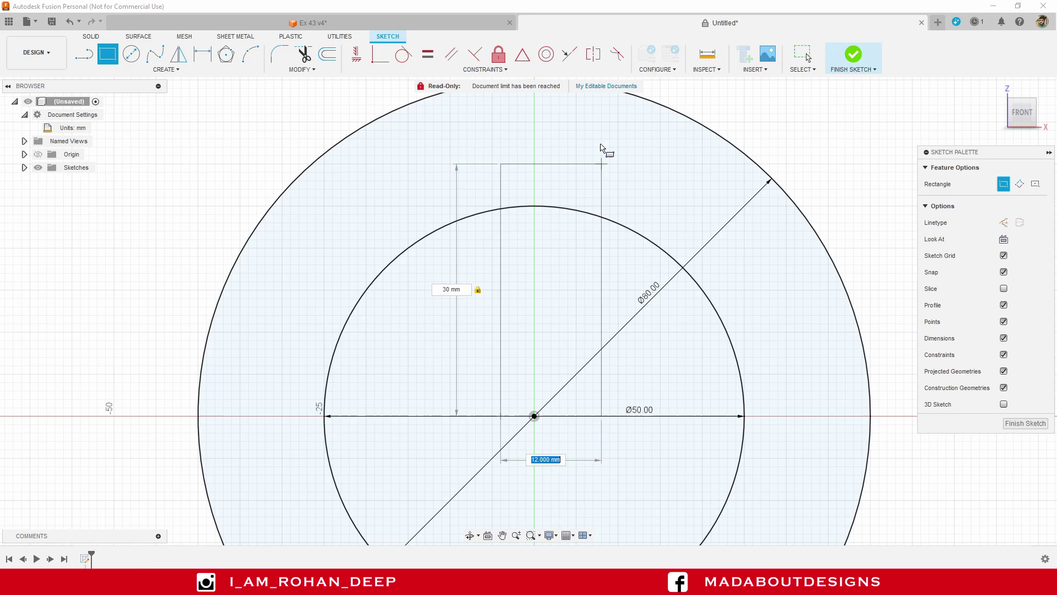
type("15")
key("Tab")
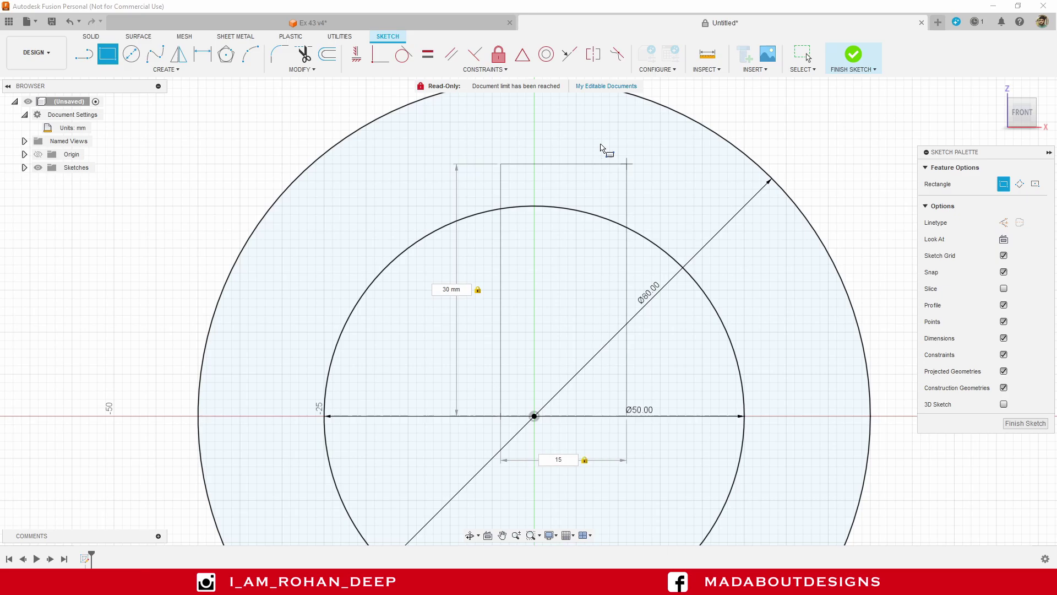
key("Return")
key("Escape")
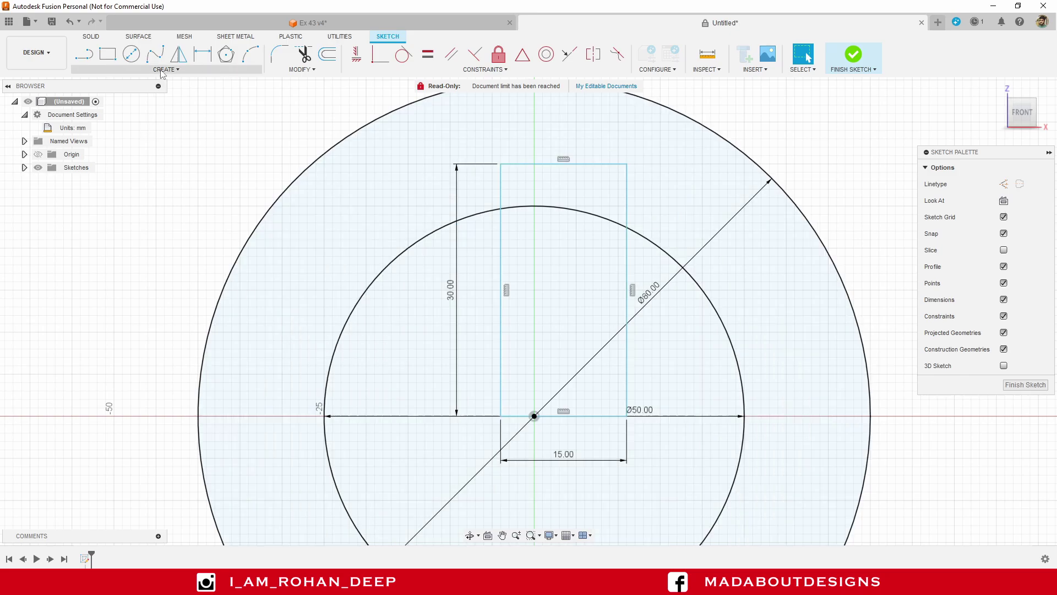
Dimension the rectangle's lower-left corner 7.5 mm from the circle centre to centre the keyway
left_click(163, 71)
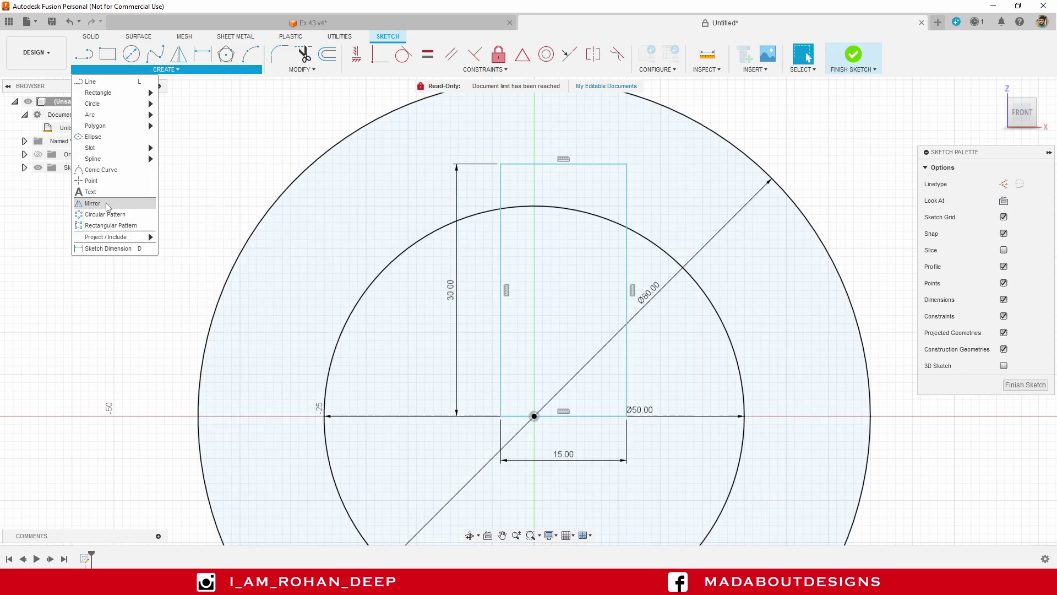
left_click(106, 249)
middle_click_drag(389, 388, 378, 323)
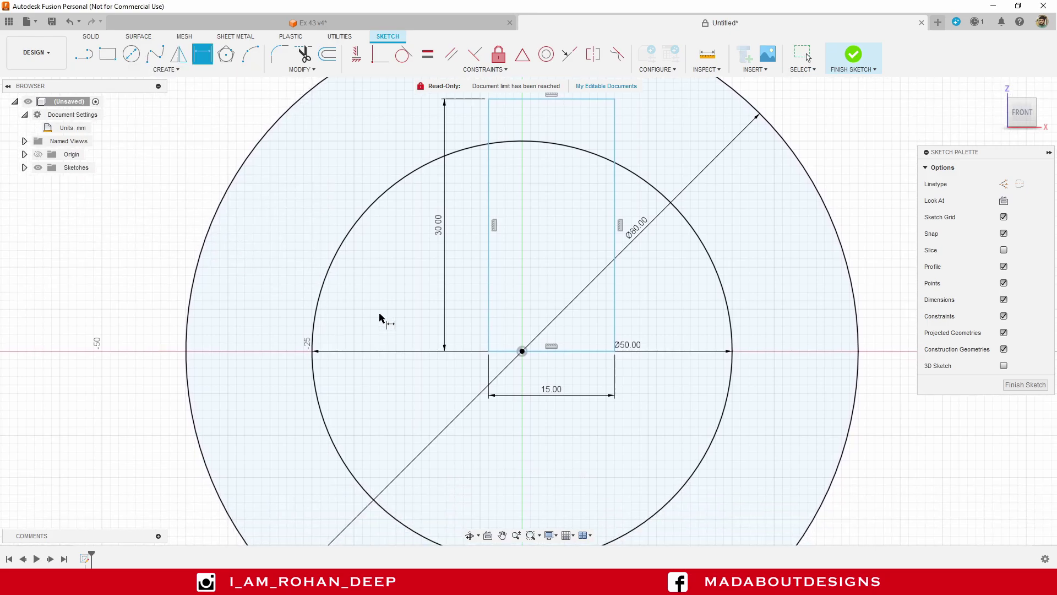
left_click(488, 351)
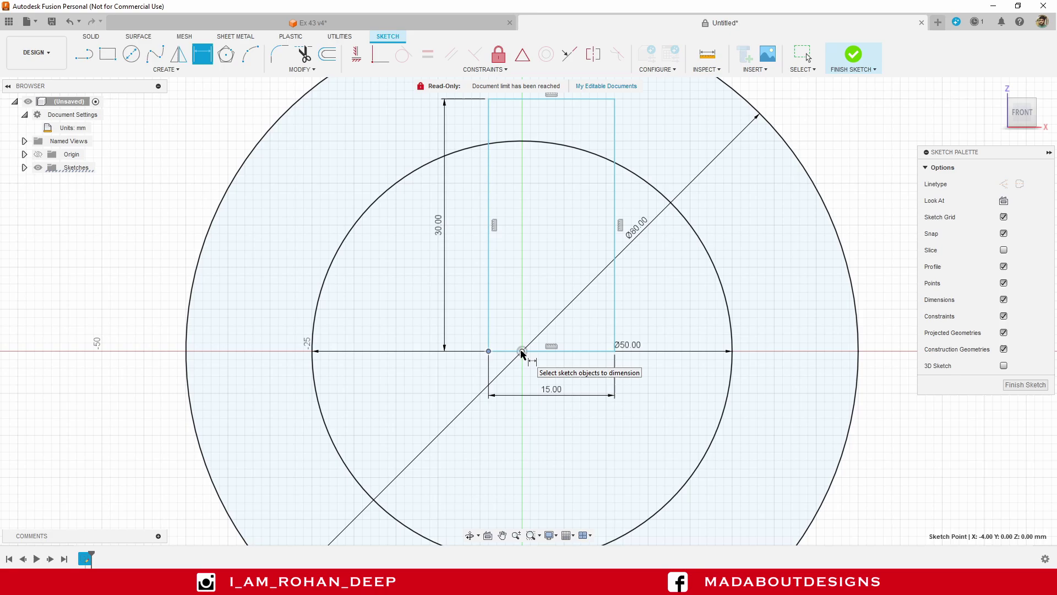
left_click(521, 351)
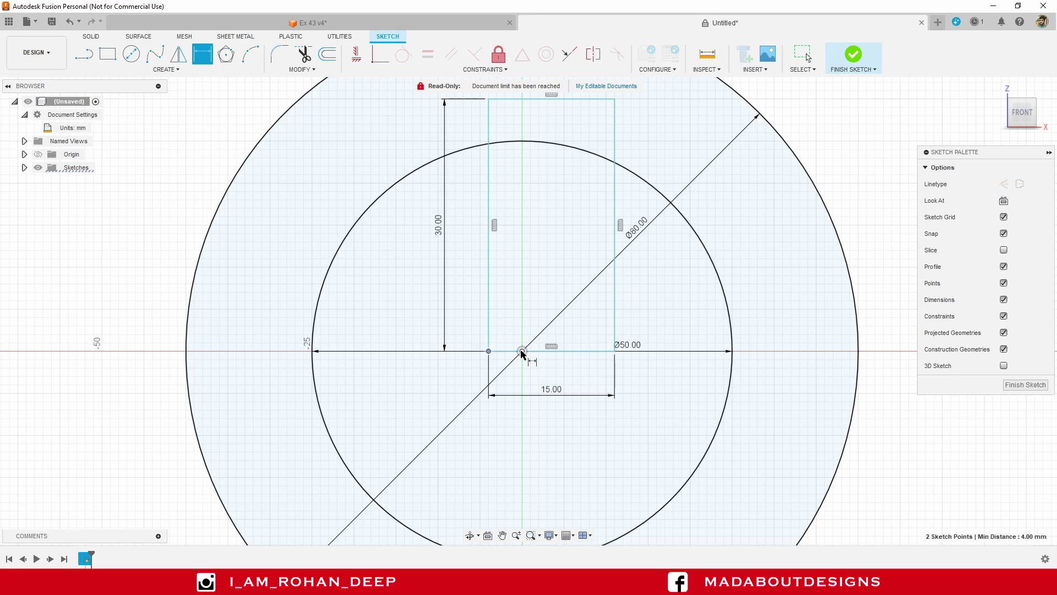
left_click(514, 430)
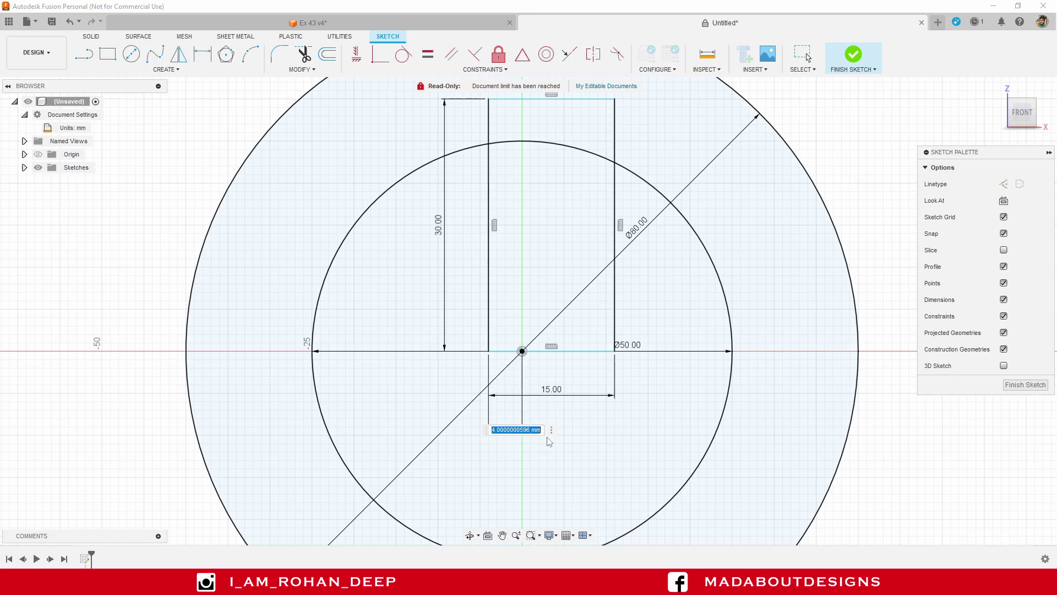
type("7.5")
key("Return")
Hide the sketch dimensions and re-centre the sketch in the view
scroll(549, 440, "down", 4)
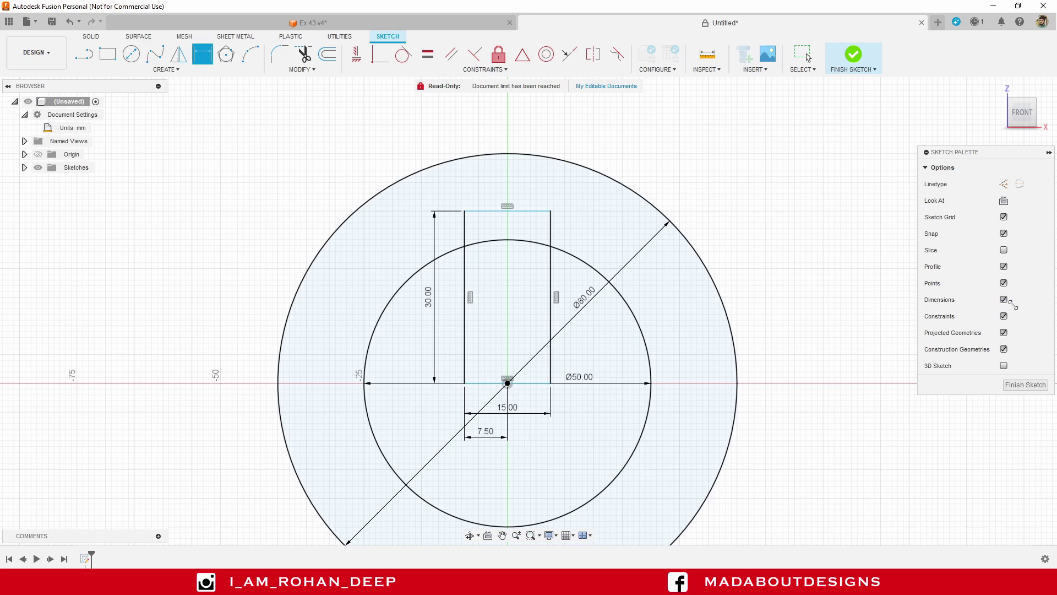
left_click(1004, 300)
middle_click_drag(720, 267, 695, 250)
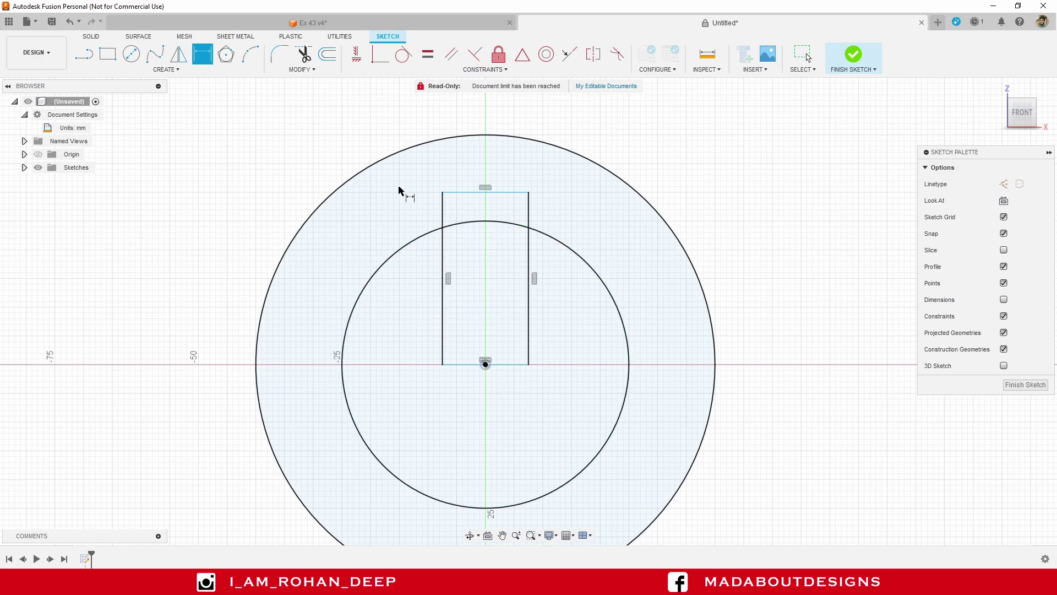
Trim the rectangle's bottom, its sides inside the bore, and the bore arc between the keyway sides
left_click(314, 71)
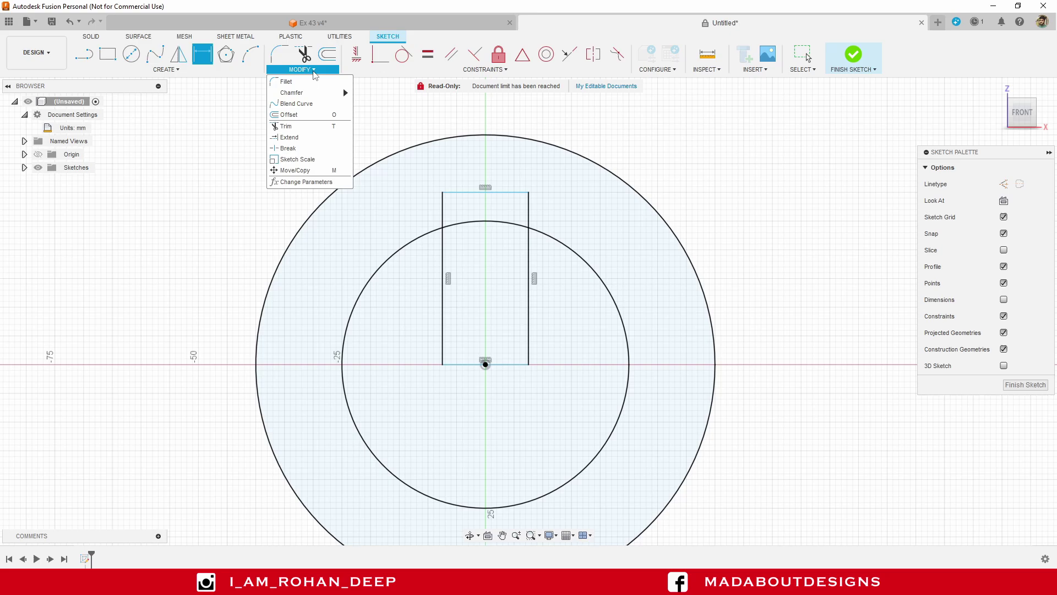
left_click(326, 127)
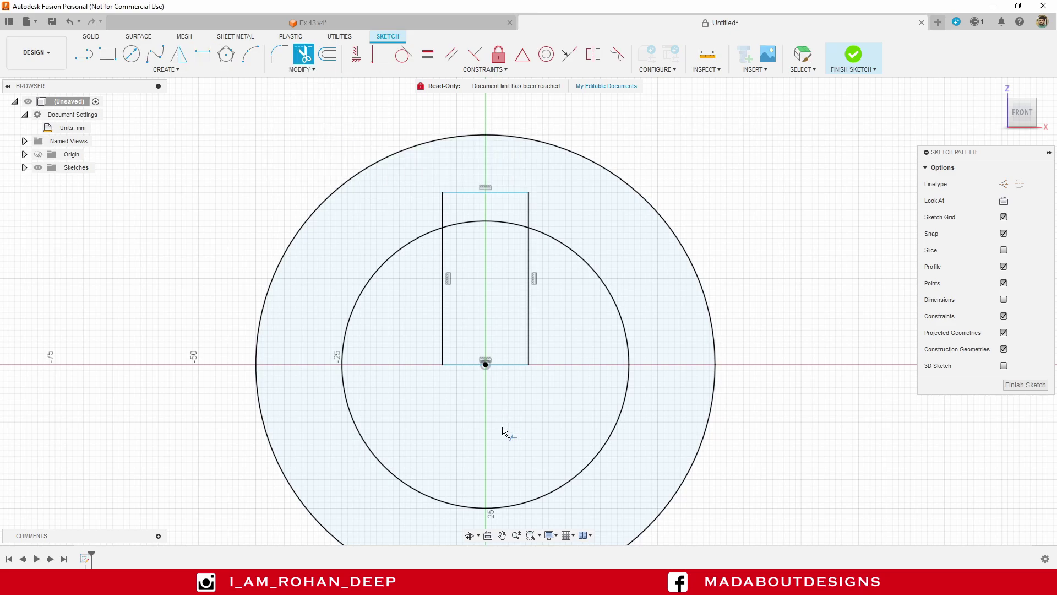
left_click(460, 377)
left_click(441, 337)
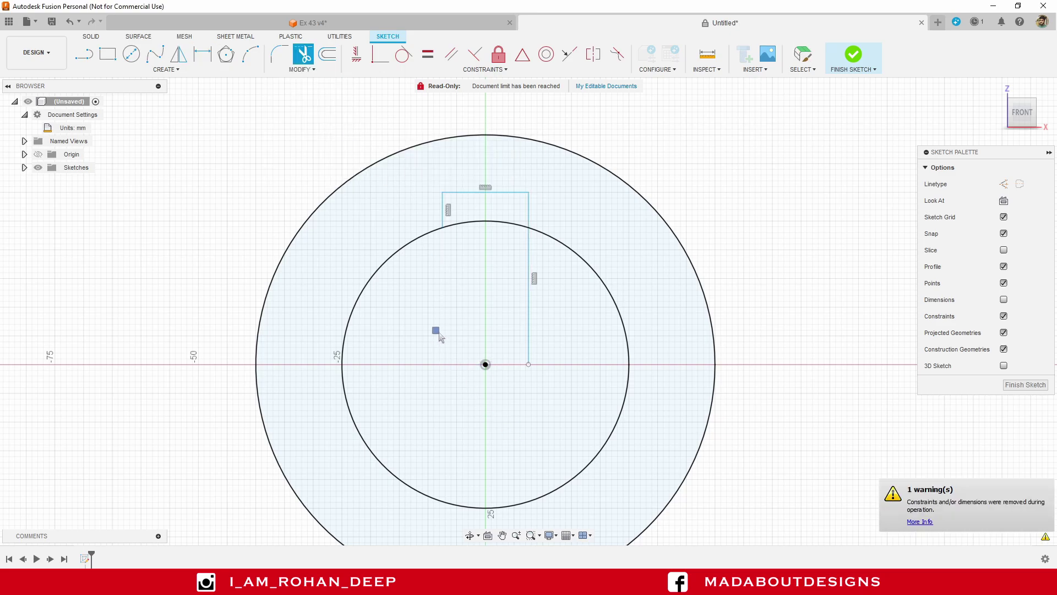
left_click(529, 325)
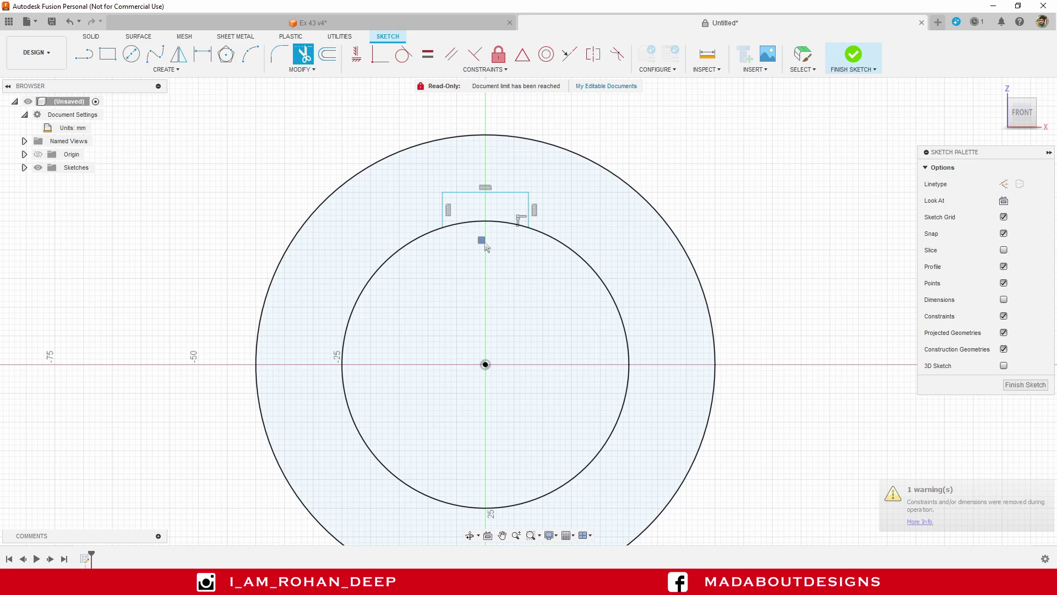
left_click(484, 223)
Show the sketch dimensions again and finish the sketch
scroll(484, 271, "down", 2)
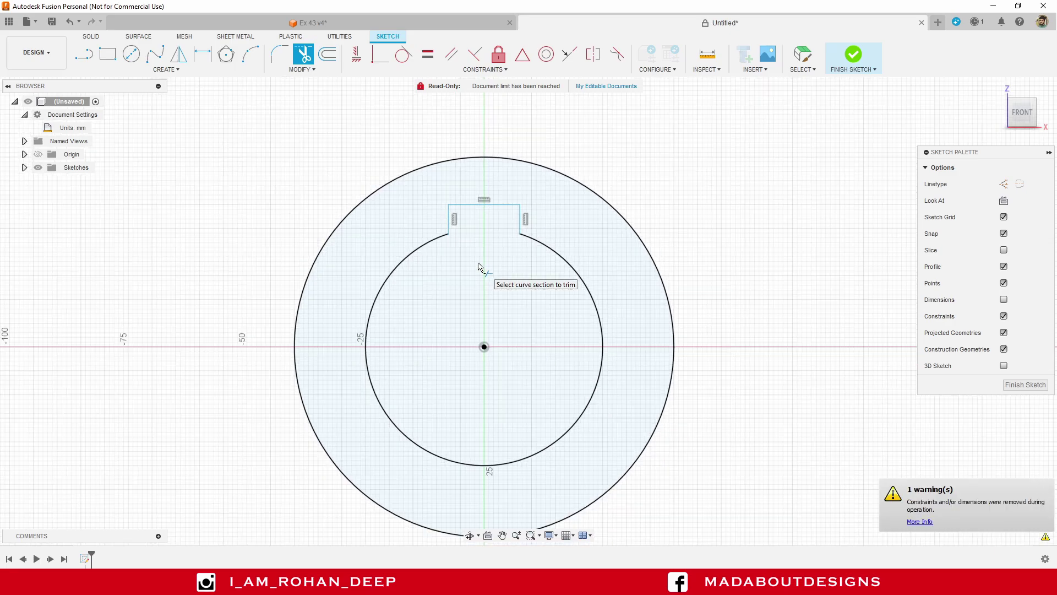
scroll(512, 338, "down", 1)
middle_click_drag(512, 338, 438, 294)
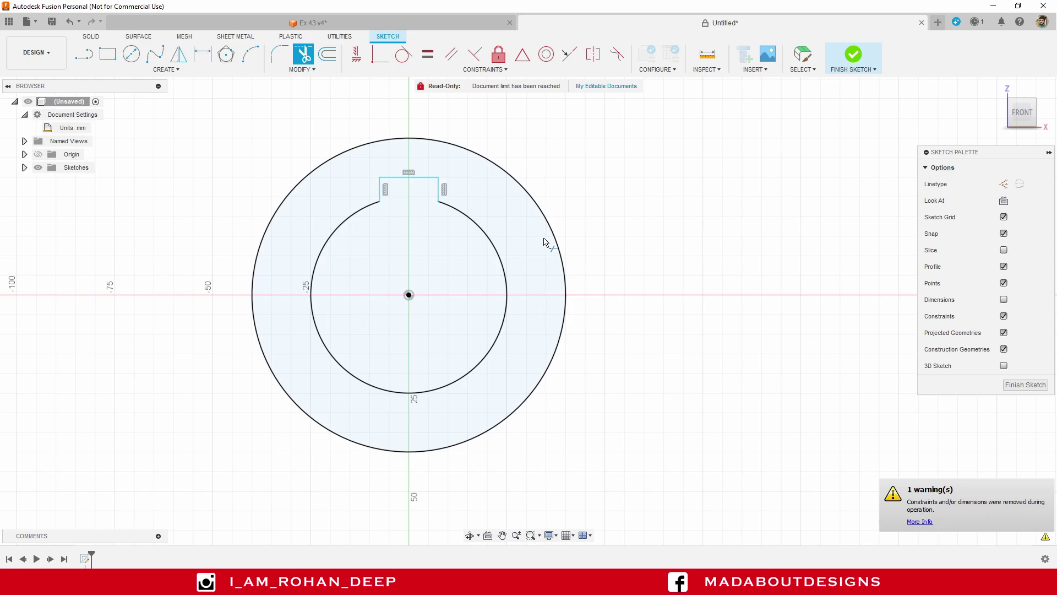
left_click(1003, 299)
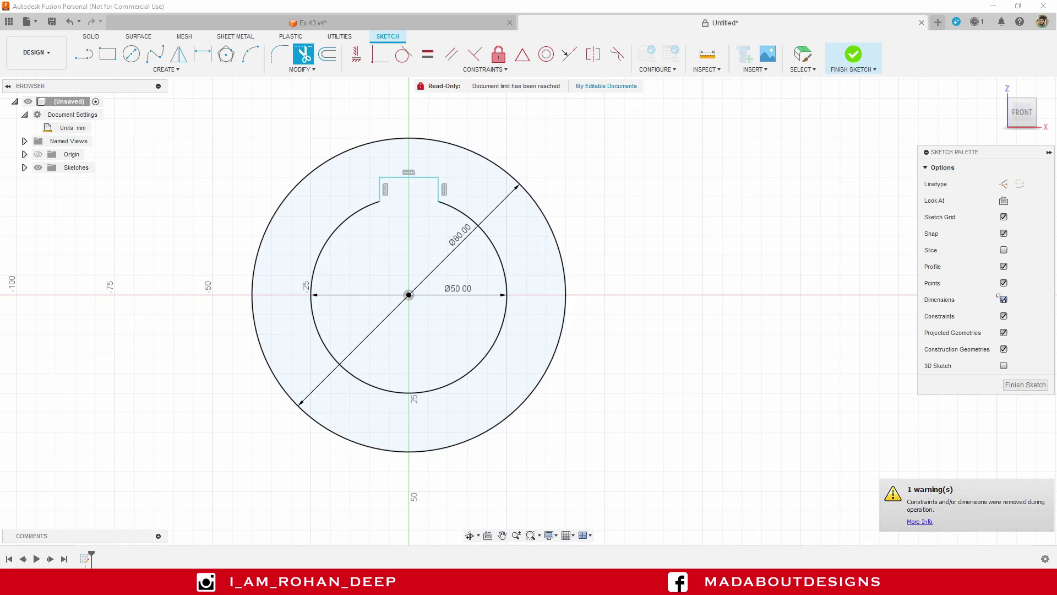
left_click(853, 58)
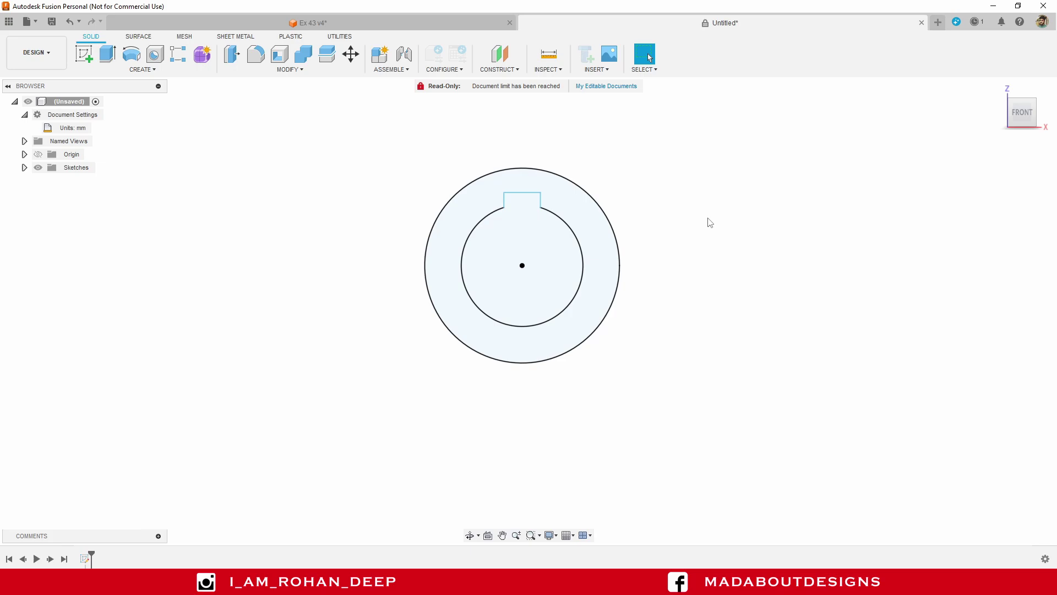
Extrude the keyed ring profile to a distance of 40 mm
left_click(135, 70)
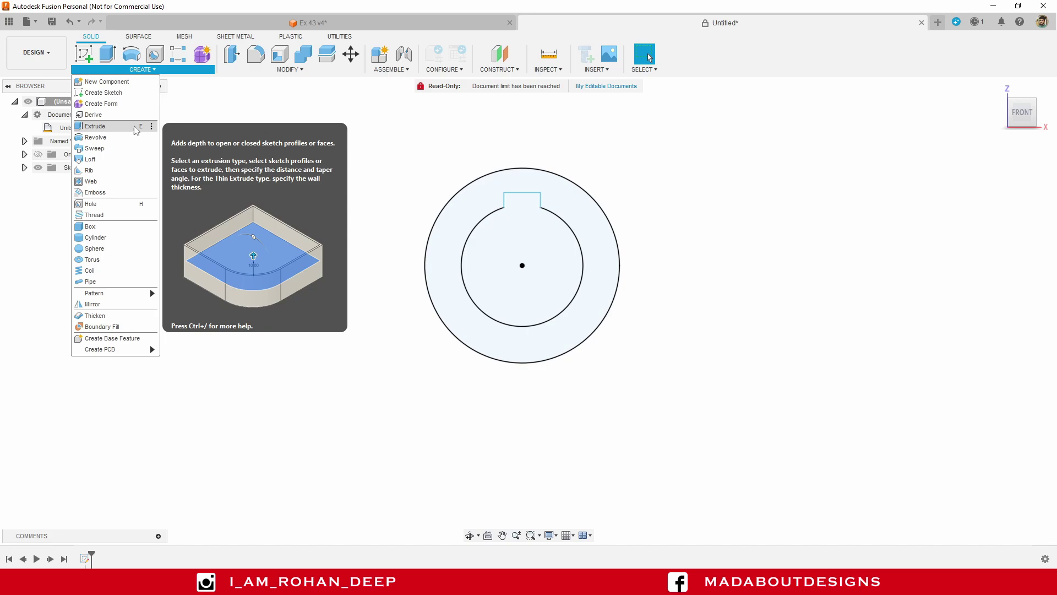
left_click(136, 128)
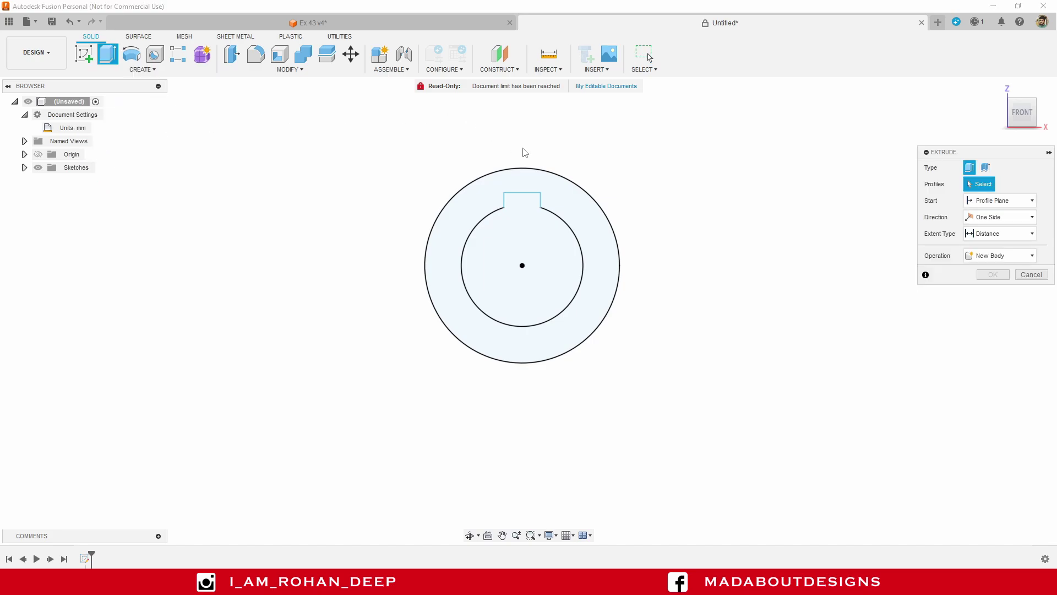
left_click(567, 203)
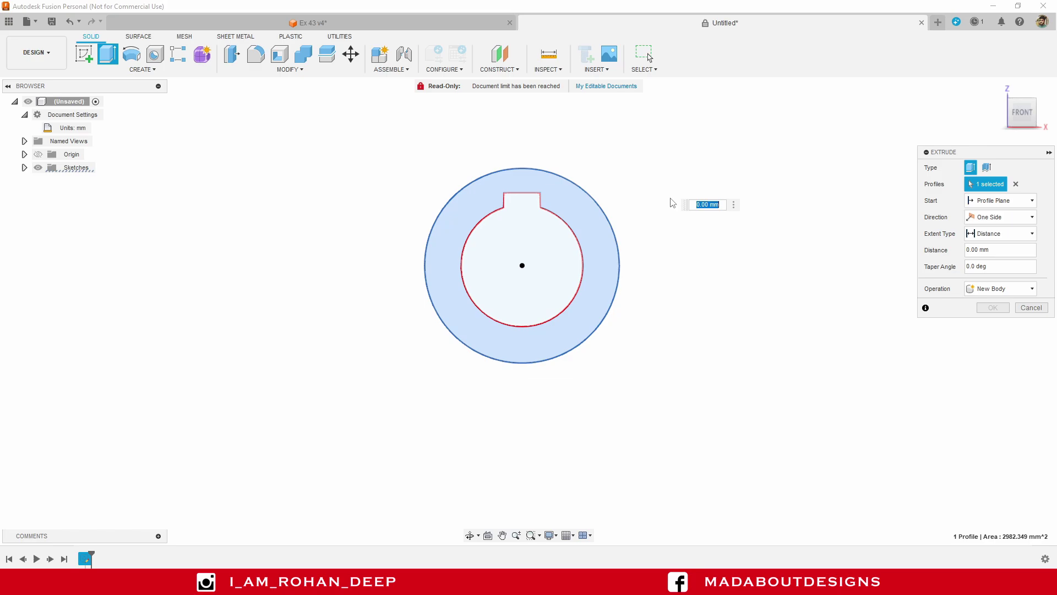
scroll(672, 201, "down", 3)
middle_click_drag(672, 200, 580, 246, "shift")
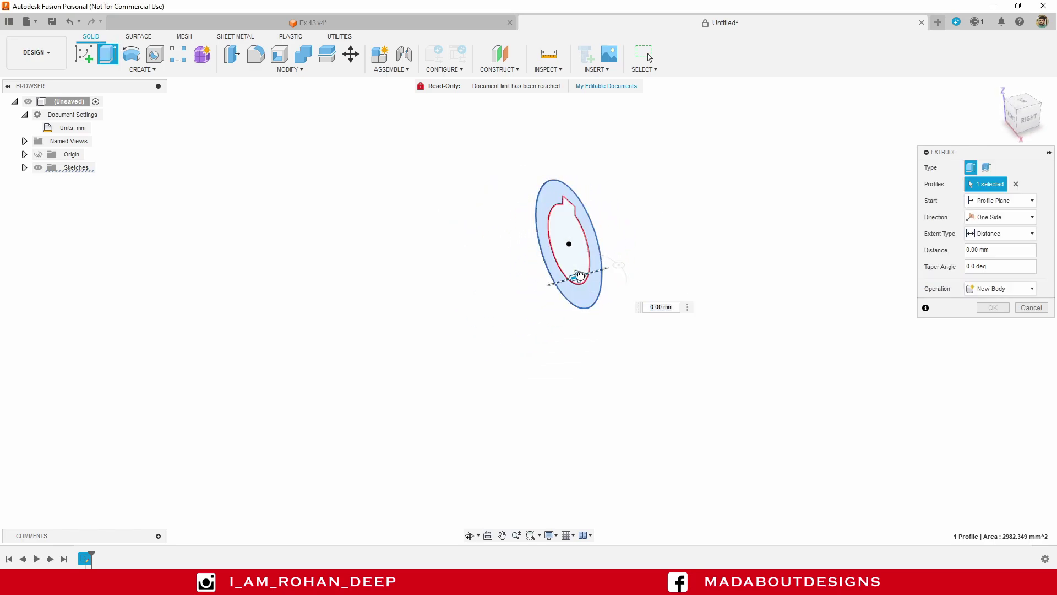
left_click_drag(586, 273, 616, 259)
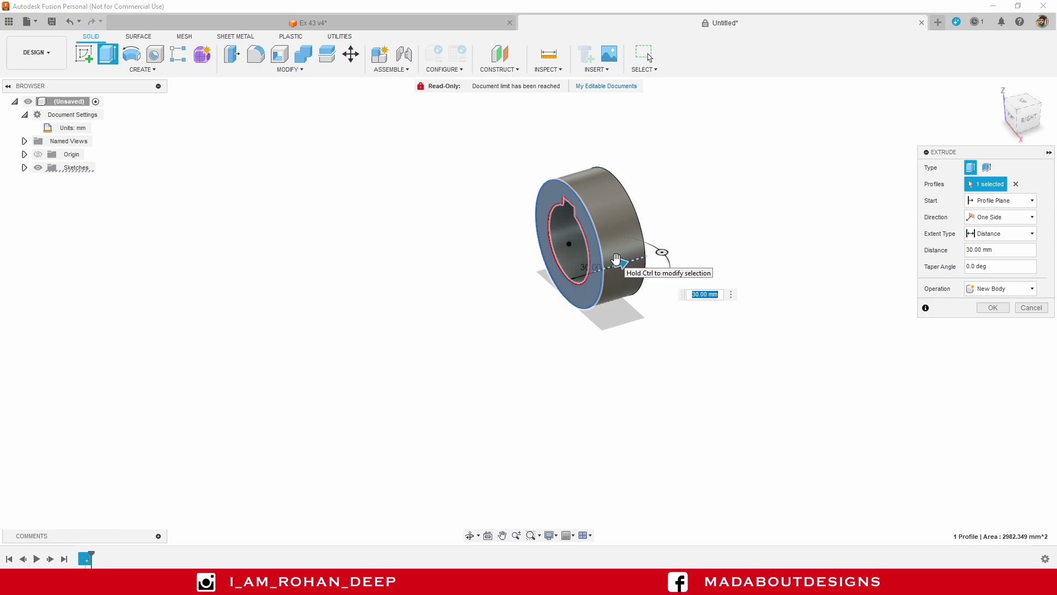
type("40")
key("Return")
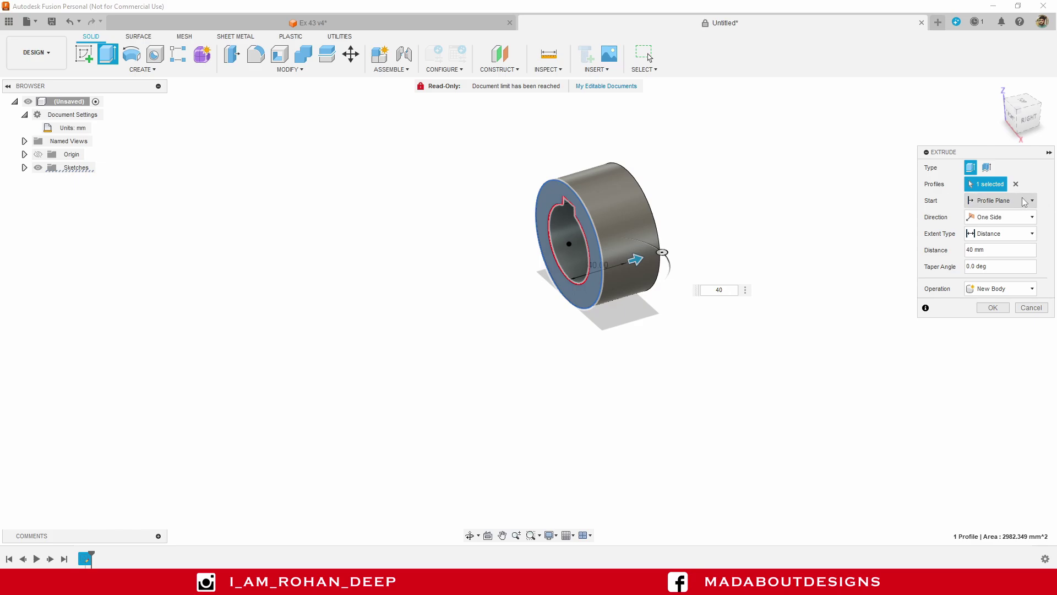
Set the extrusion direction to Symmetric and create the hub body
left_click(983, 219)
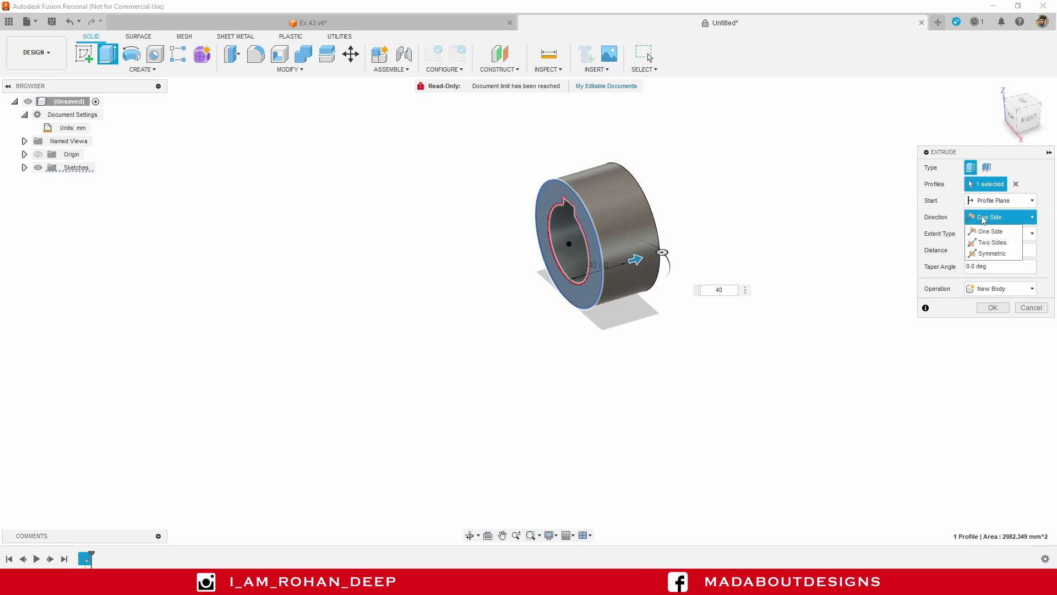
left_click(1006, 255)
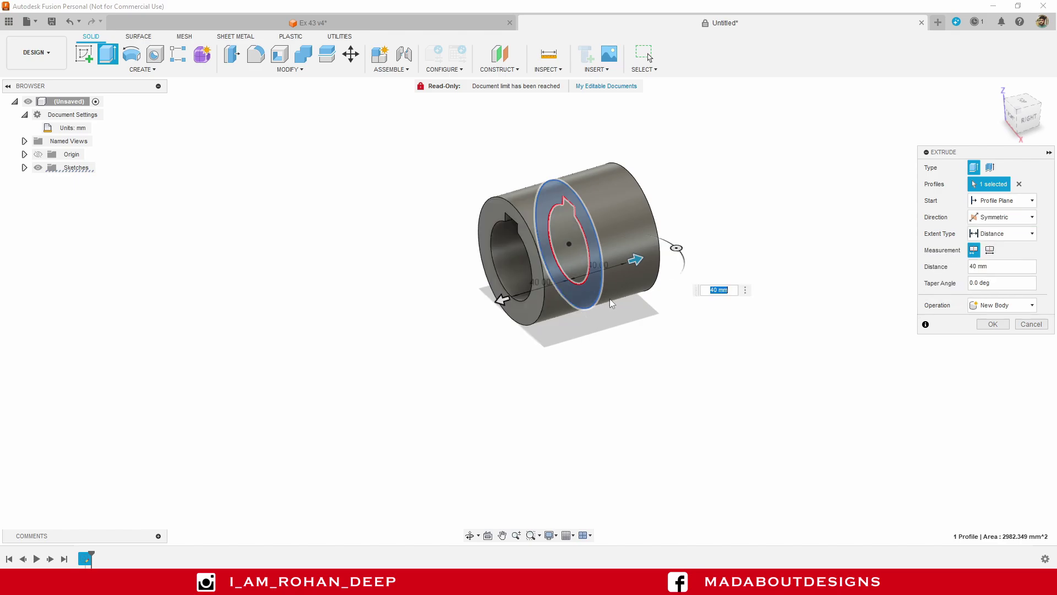
middle_click_drag(610, 299, 610, 326)
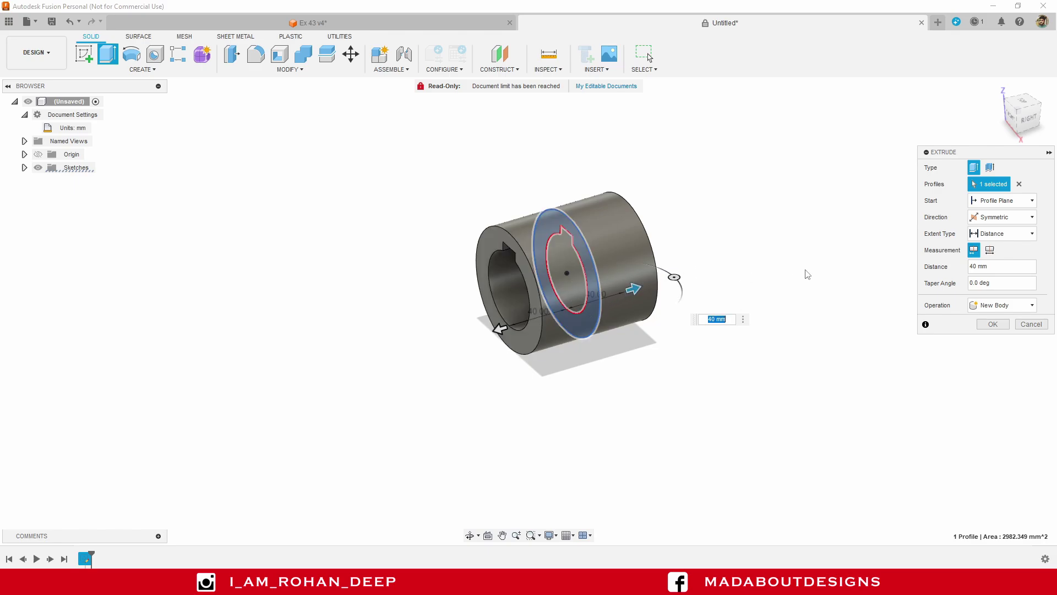
middle_click_drag(811, 266, 808, 303)
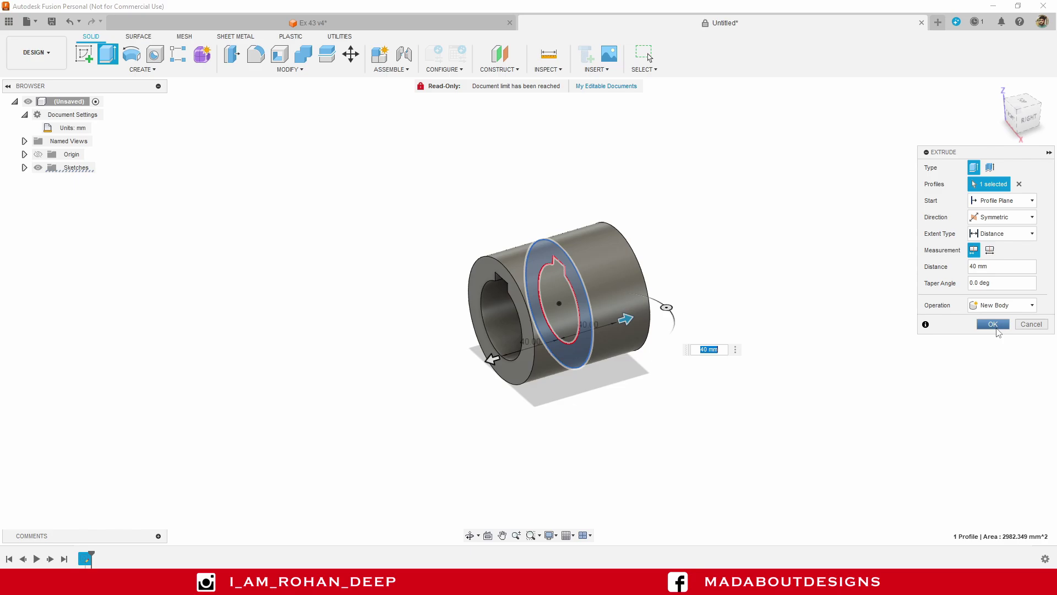
left_click(992, 324)
middle_click_drag(717, 385, 702, 371, "shift")
Start a new sketch on the side plane
scroll(702, 370, "down", 1)
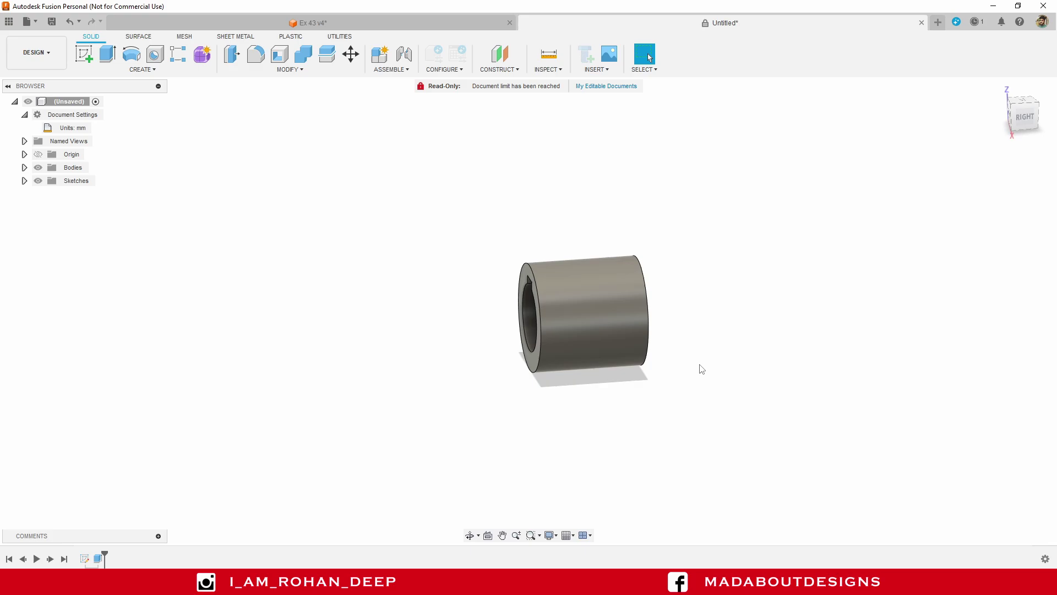
left_click(84, 53)
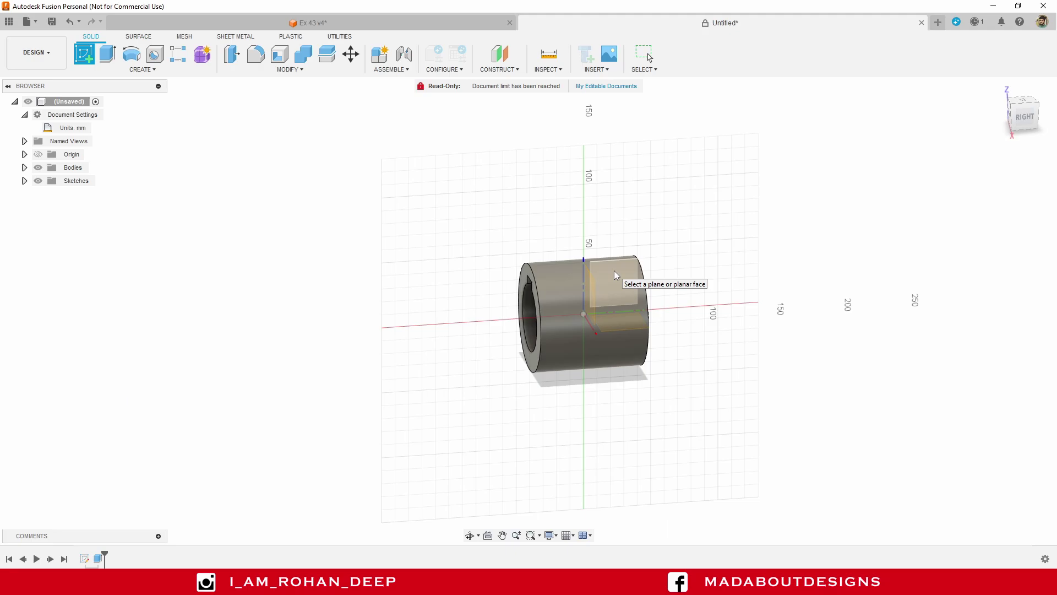
left_click(615, 274)
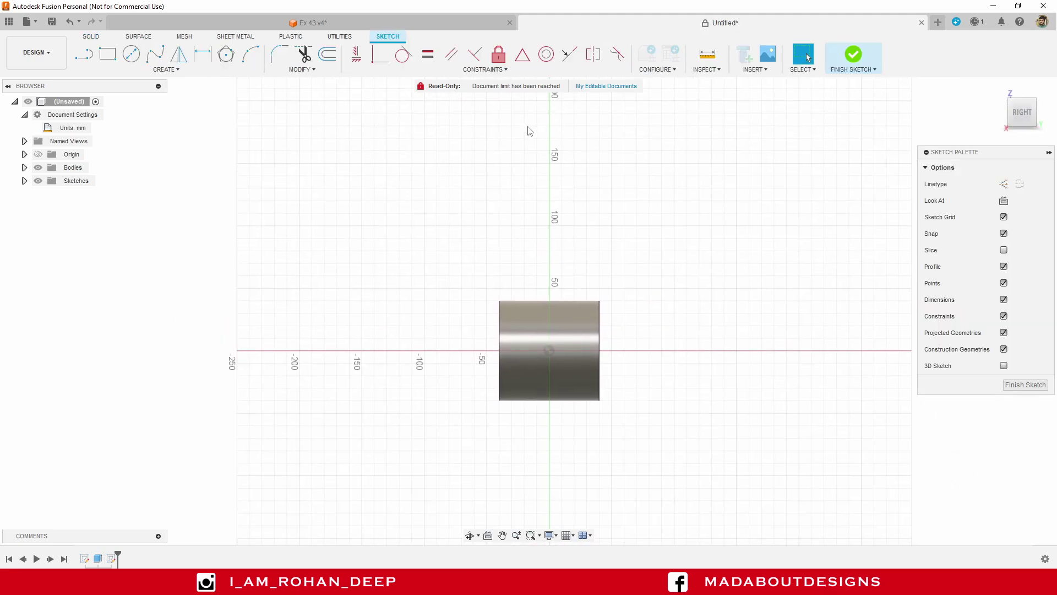
Project the tube's outer edge, bore edge and keyway slot edges of the front face into the sketch
left_click(166, 69)
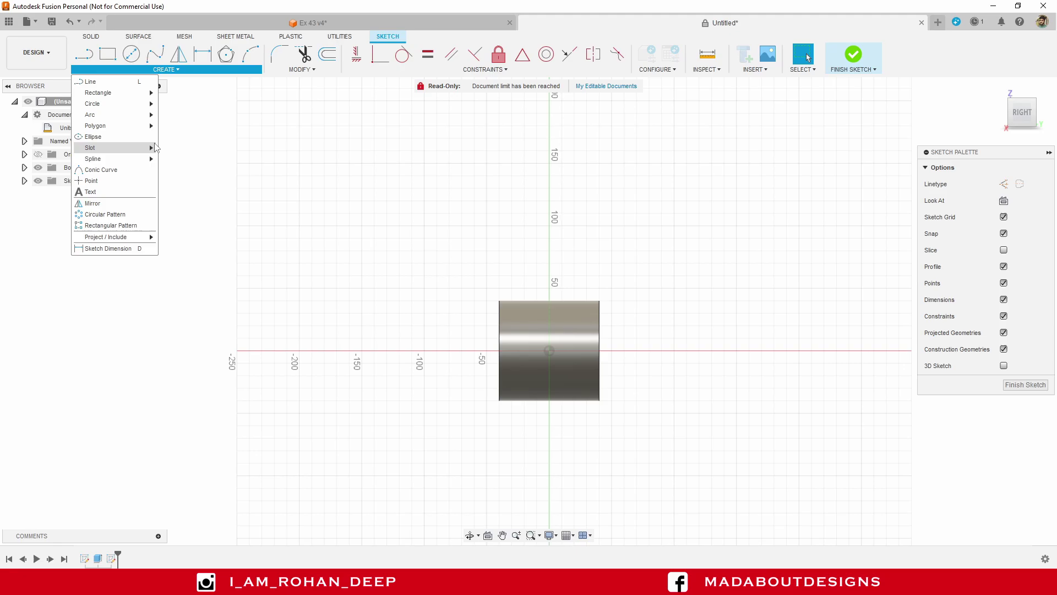
mouse_move(116, 238)
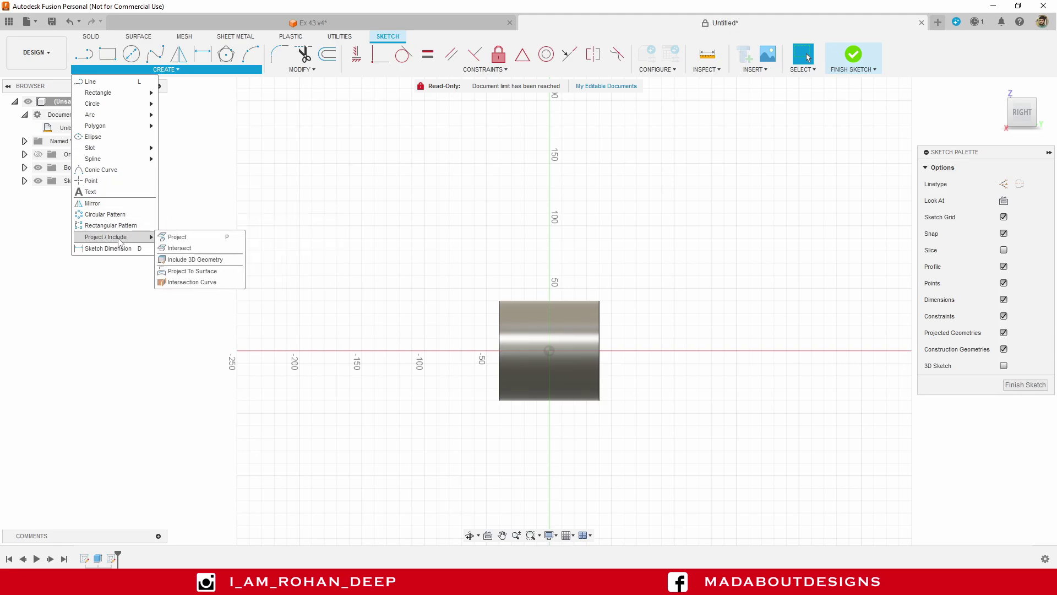
left_click(187, 239)
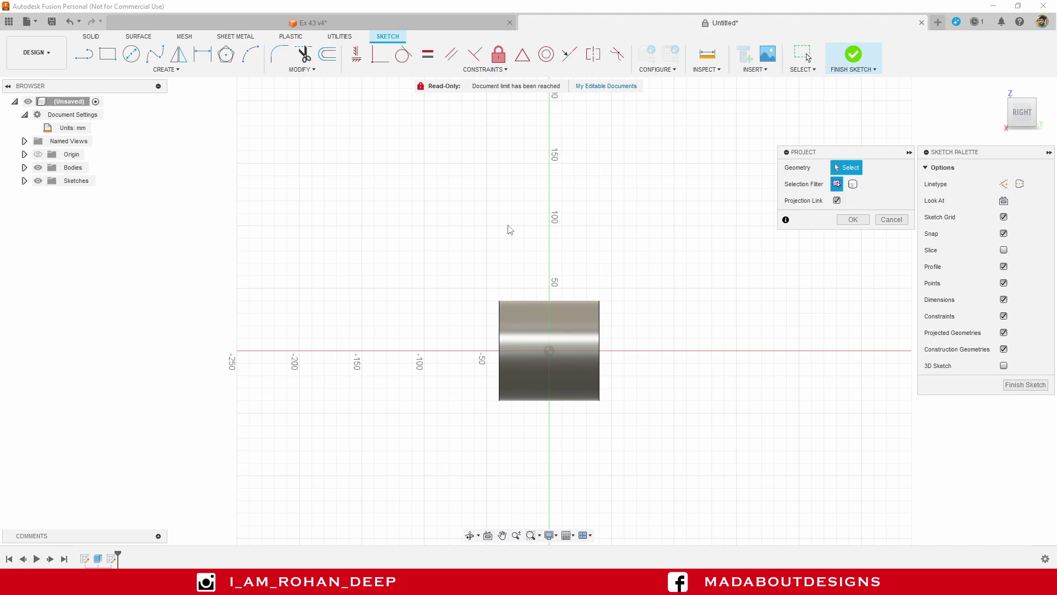
middle_click_drag(507, 228, 533, 232, "shift")
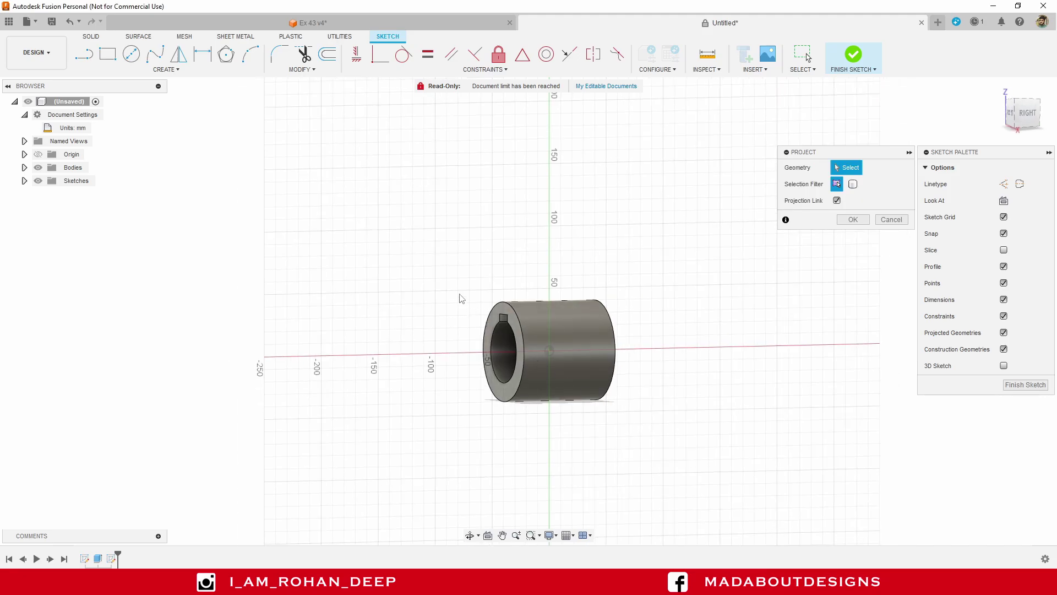
scroll(495, 311, "up", 3)
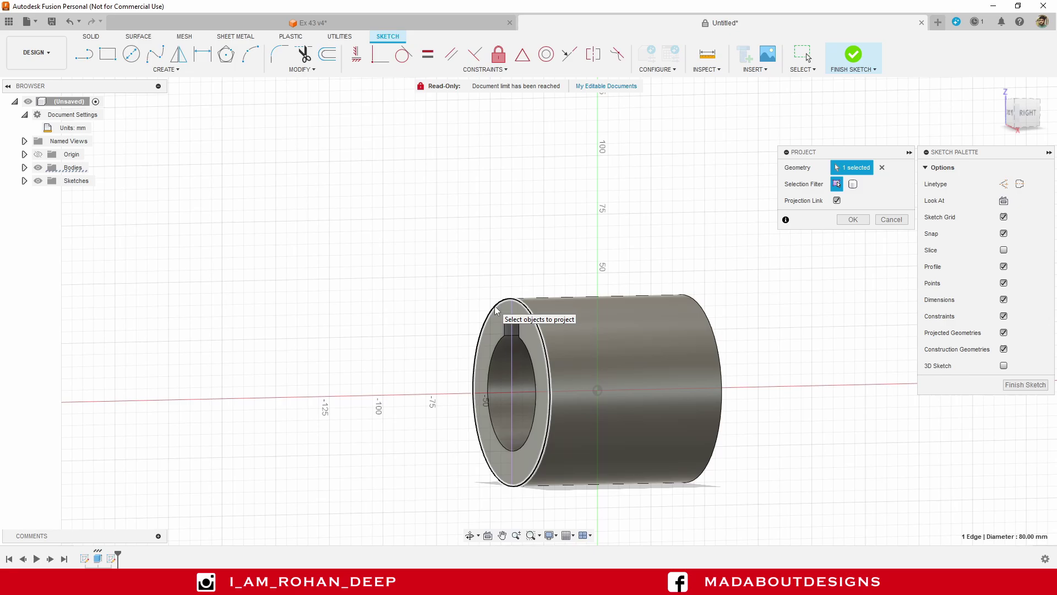
left_click(496, 311)
left_click(515, 335)
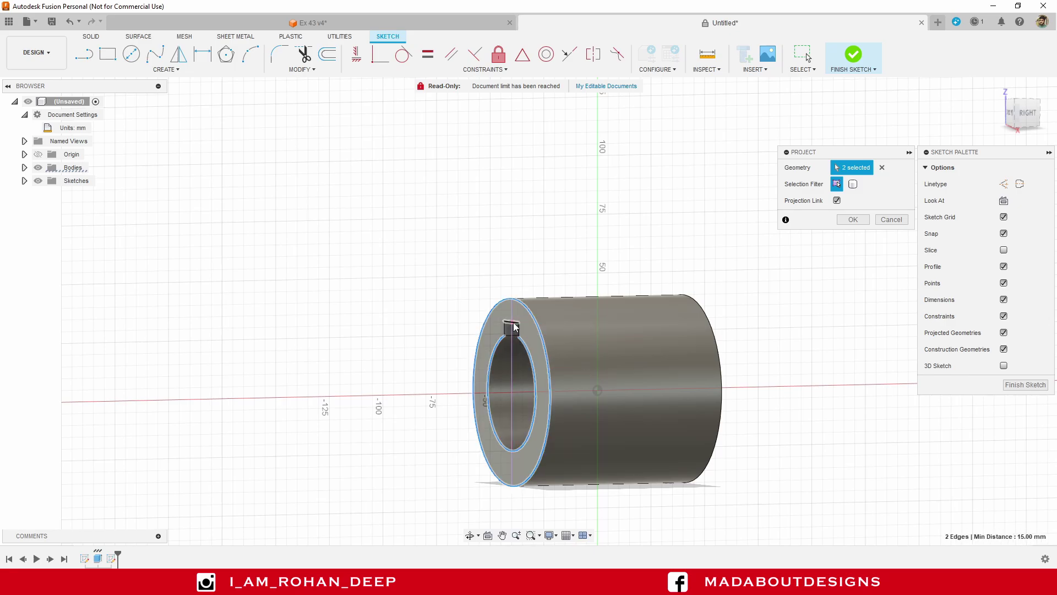
left_click(514, 332)
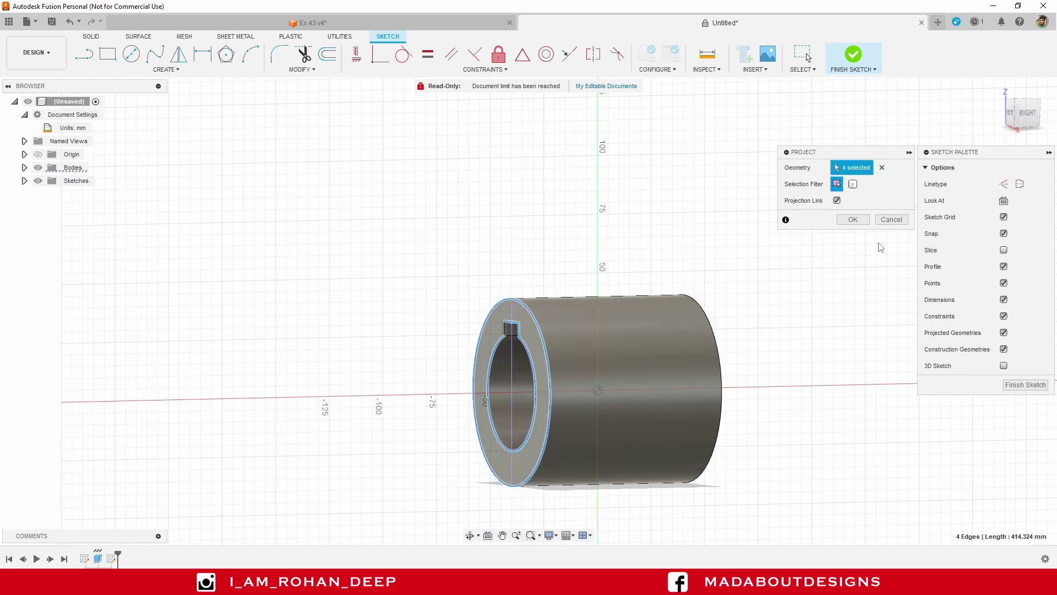
left_click(863, 224)
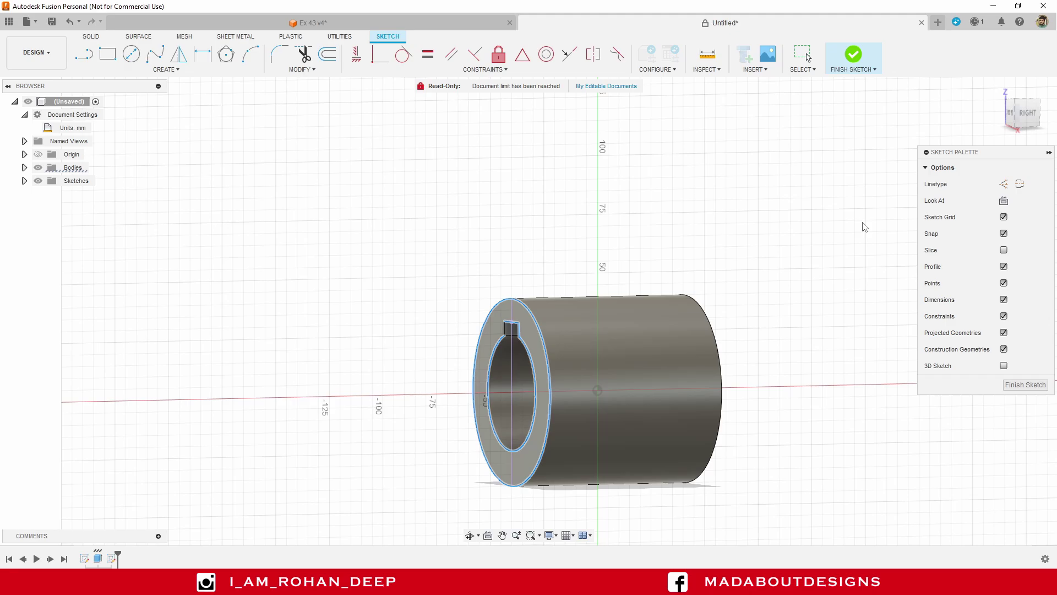
View the tube side-on from the RIGHT view and zoom out
left_click(1033, 114)
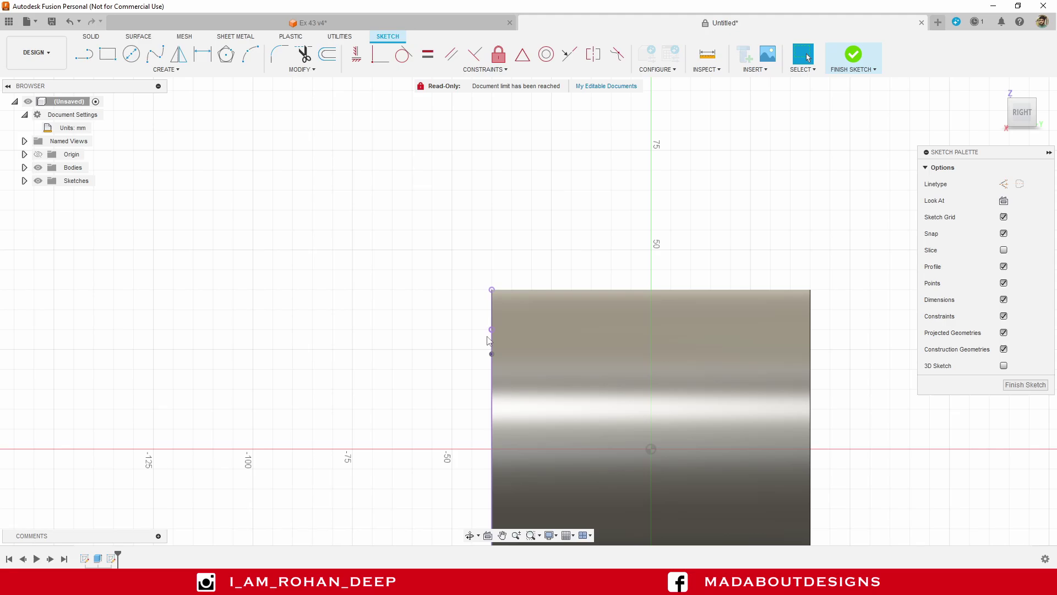
scroll(433, 341, "down", 1)
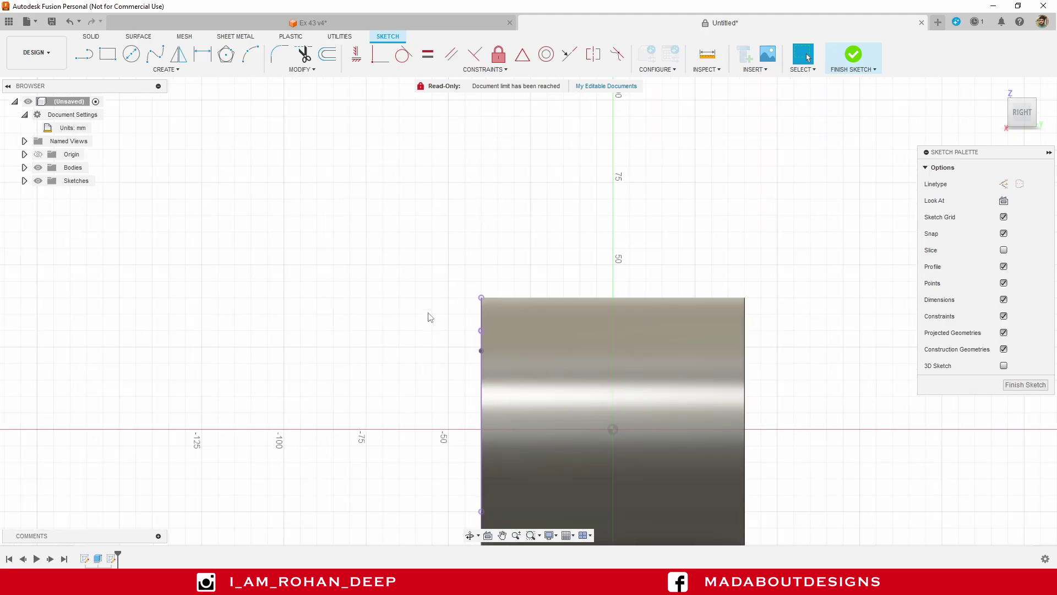
scroll(432, 311, "down", 3)
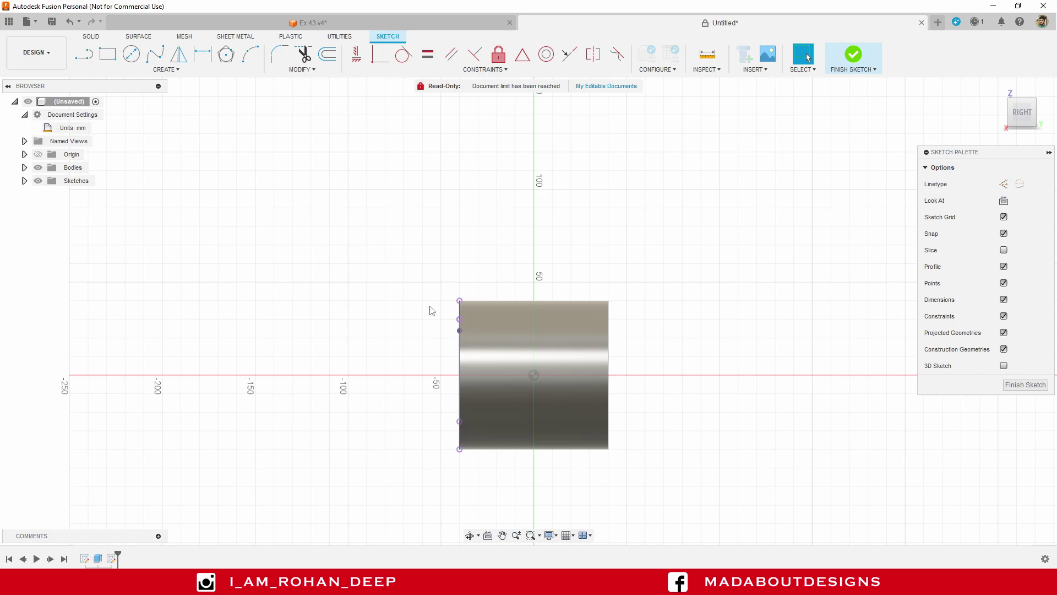
Project the outer and inner circular edges of the tube's other end, then return to the right view
key("p")
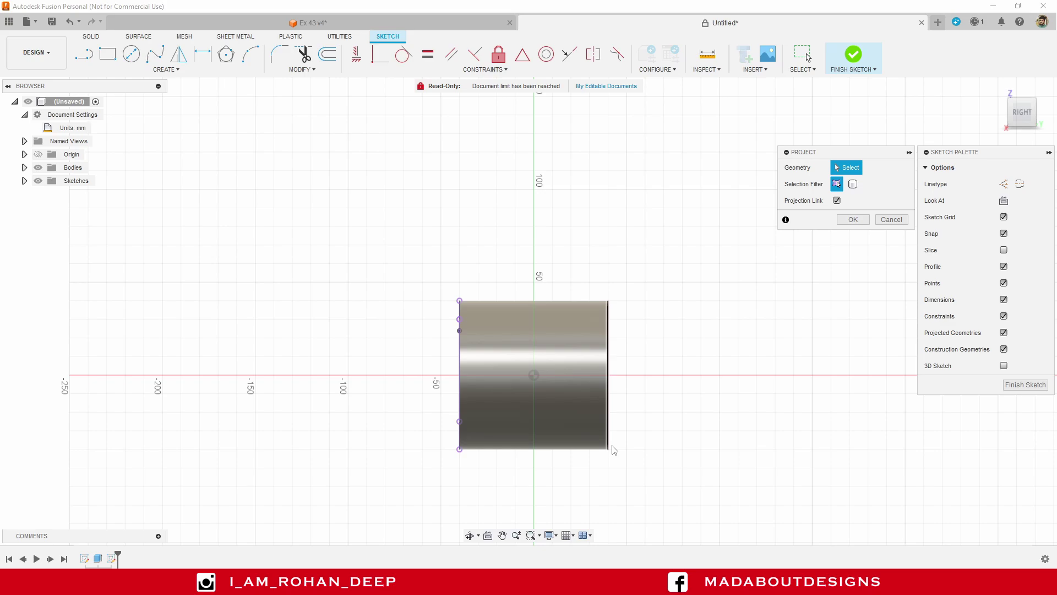
mouse_move(615, 448)
middle_mouse_down("shift")
mouse_move(609, 429)
mouse_move(612, 454)
middle_mouse_up("shift")
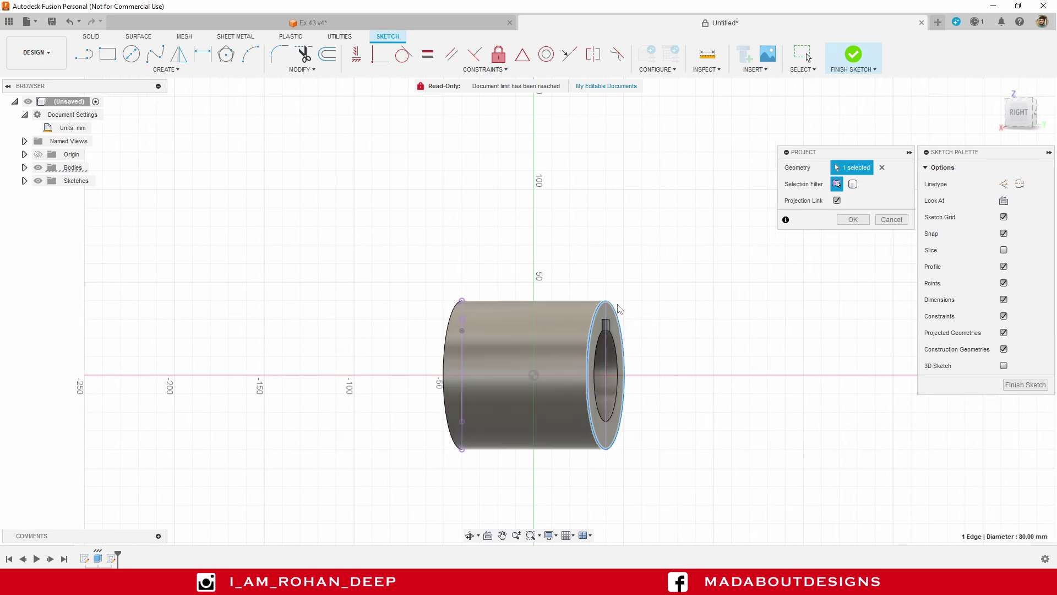
left_click(622, 326)
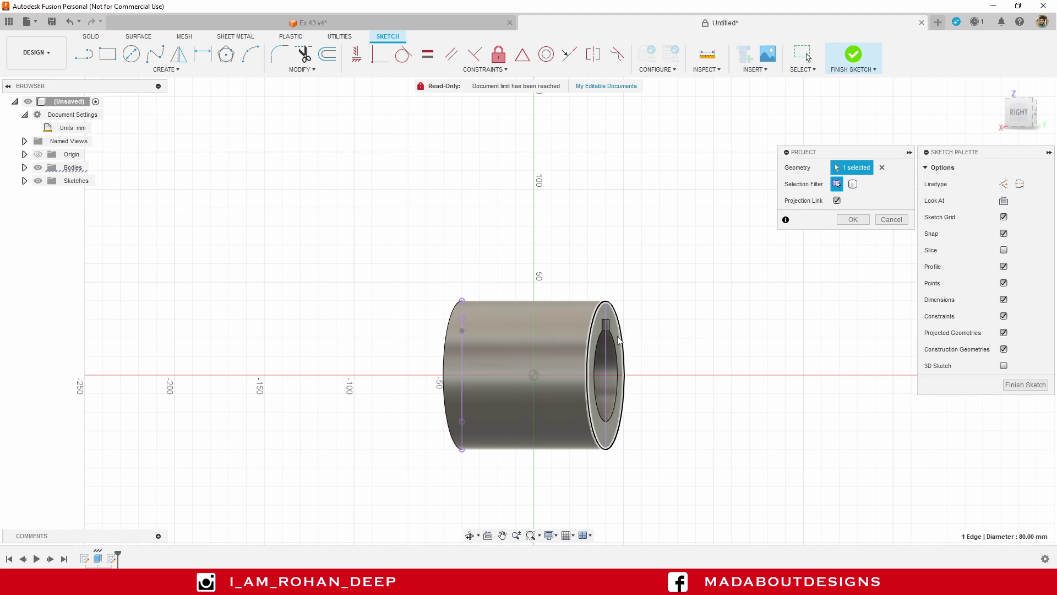
left_click(615, 341)
scroll(615, 329, "up", 3)
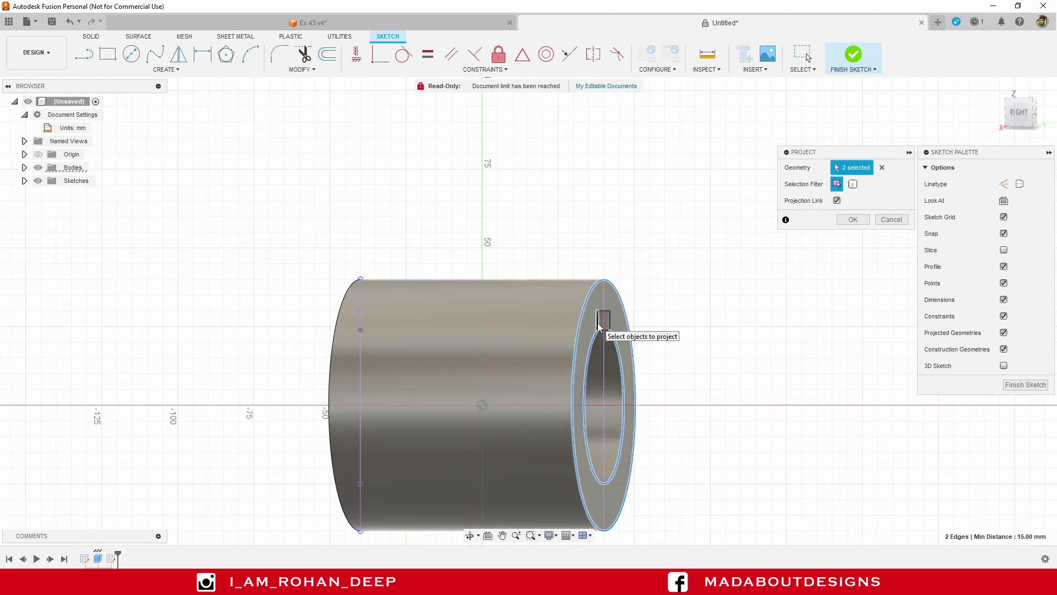
left_click(857, 221)
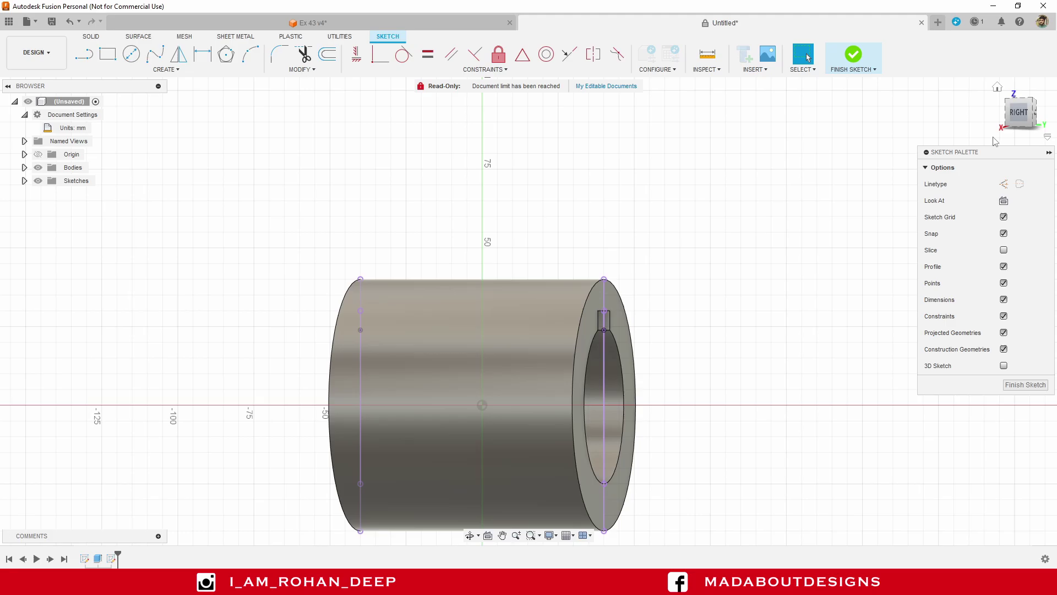
left_click(1019, 113)
scroll(664, 236, "down", 3)
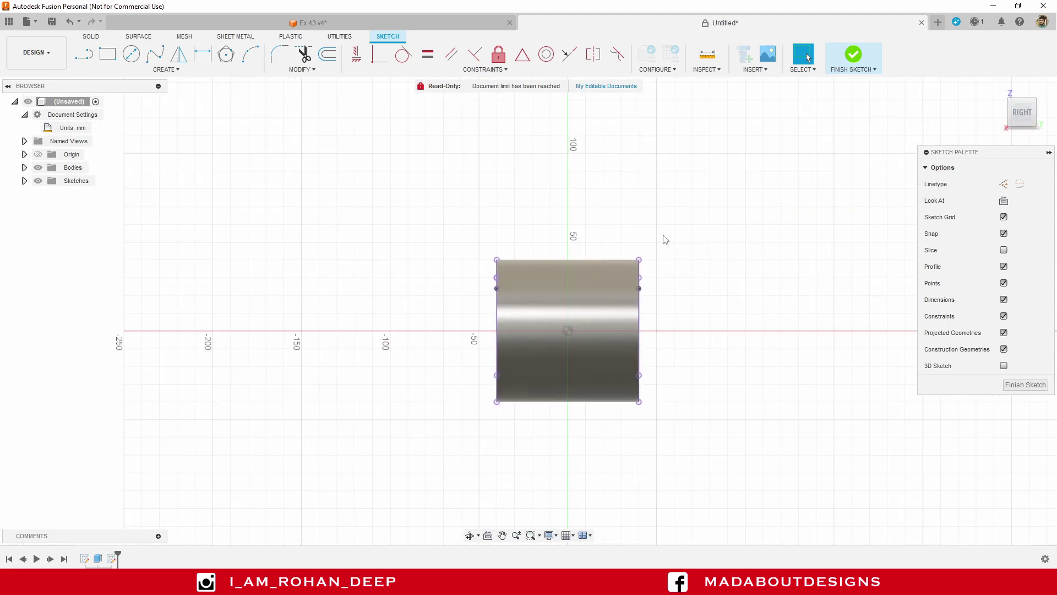
middle_click_drag(663, 236, 591, 360)
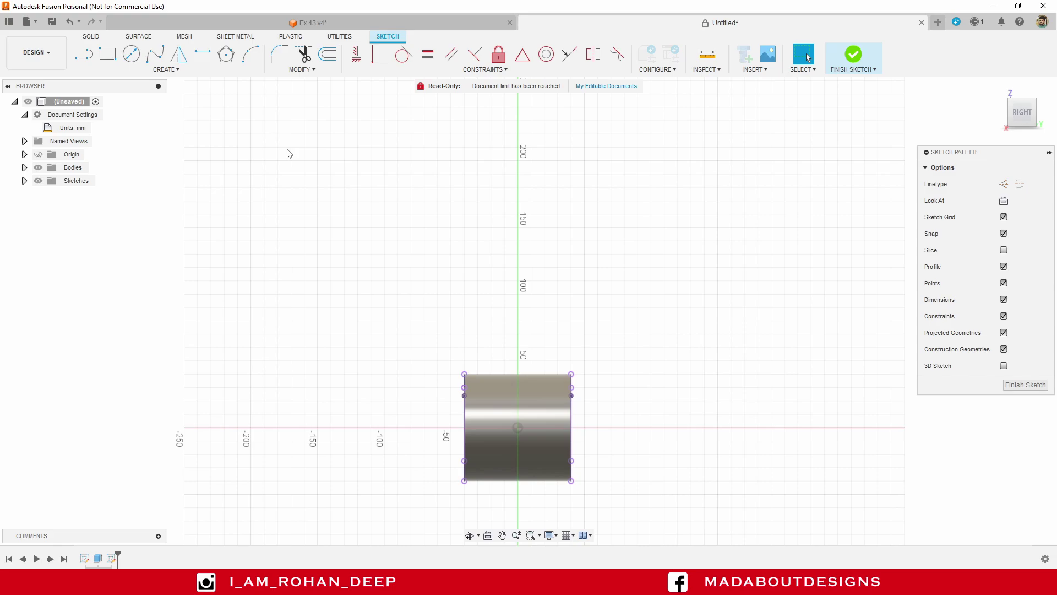
Draw concentric Ø30 and Ø50 mm circles from one centre above the tube
left_click(131, 54)
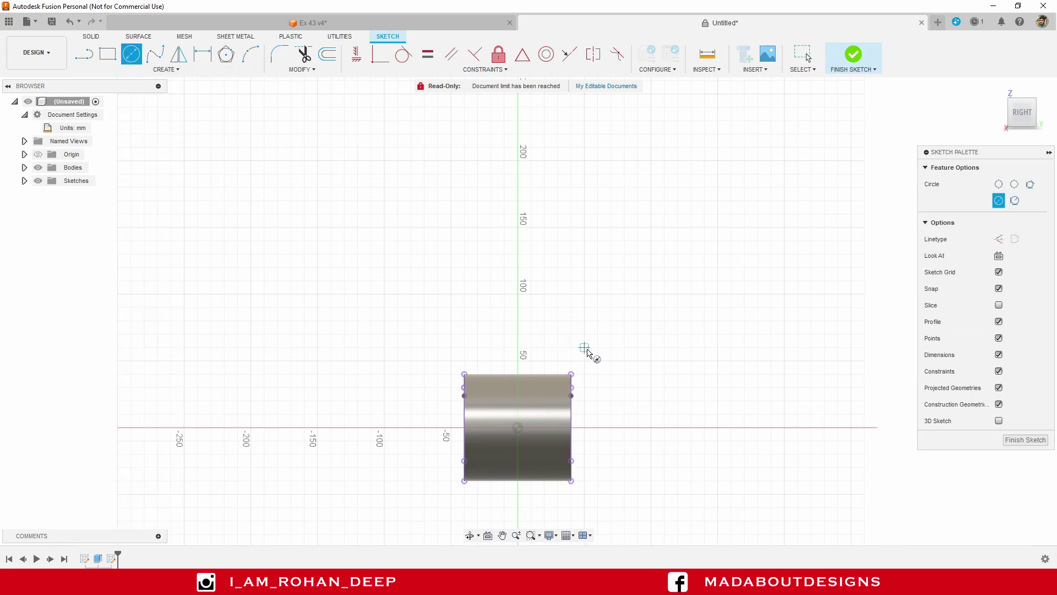
middle_click_drag(587, 351, 570, 339)
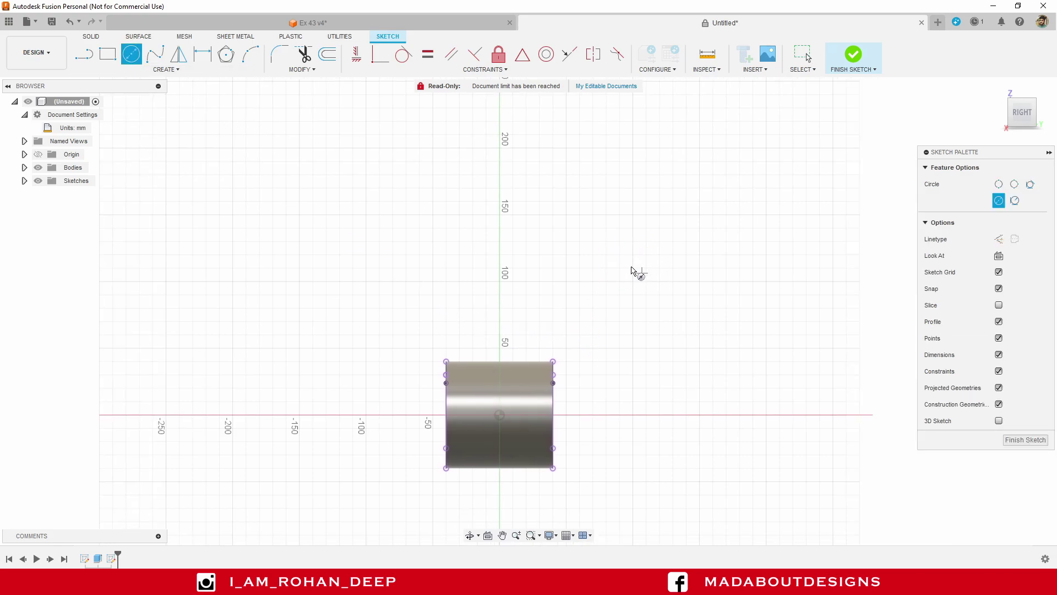
left_click(614, 255)
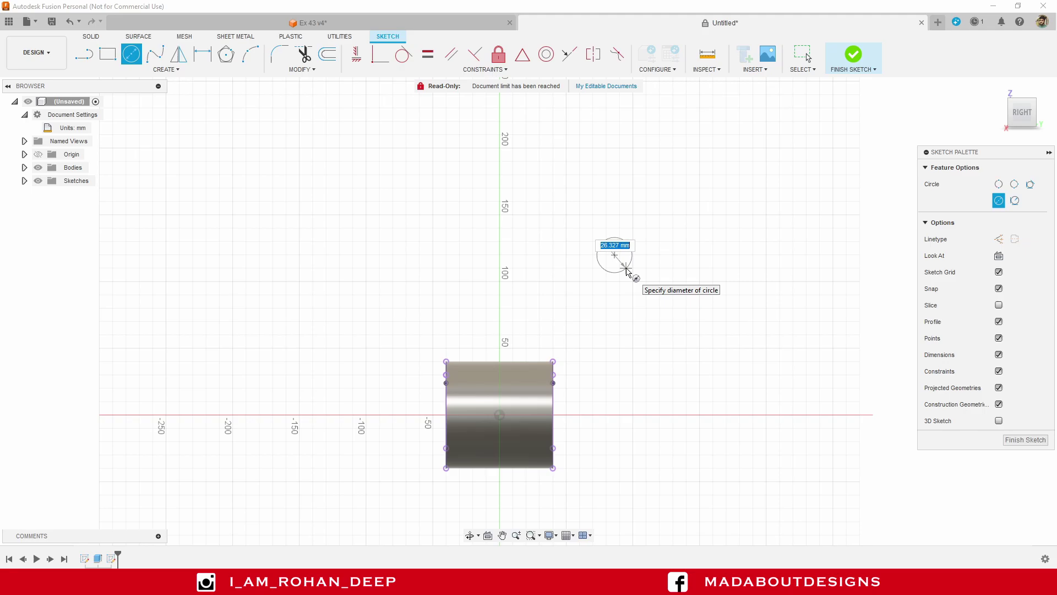
type("30")
key("Return")
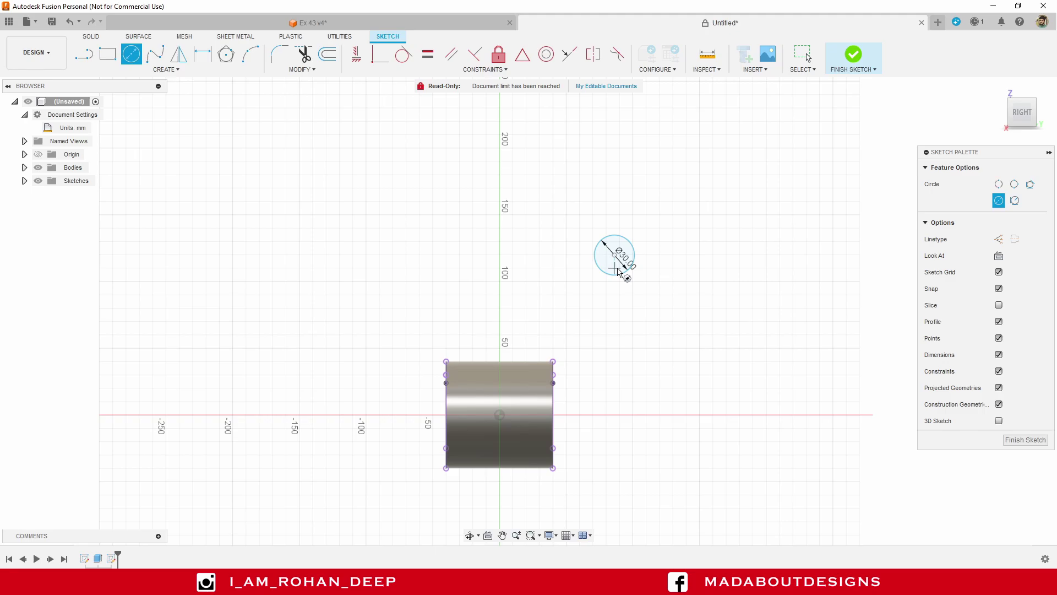
left_click(615, 256)
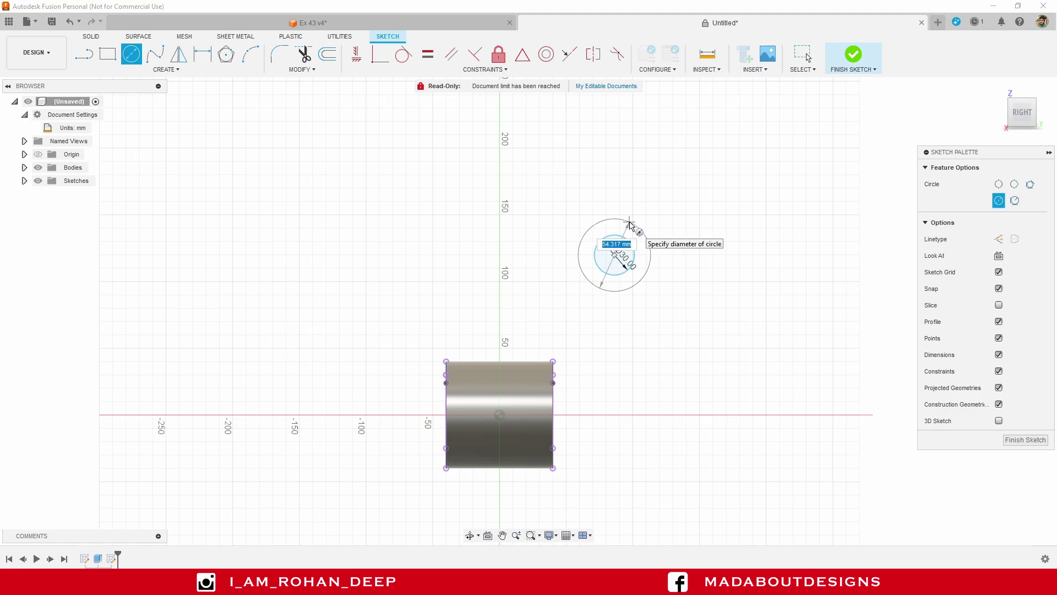
type("50")
key("Return")
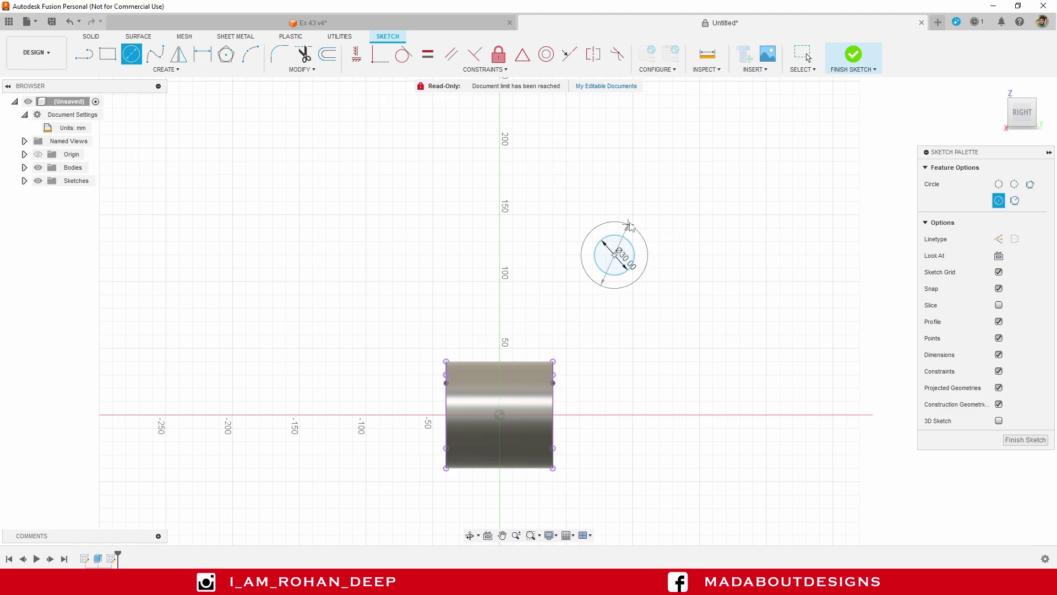
key("Escape")
scroll(688, 311, "up", 2)
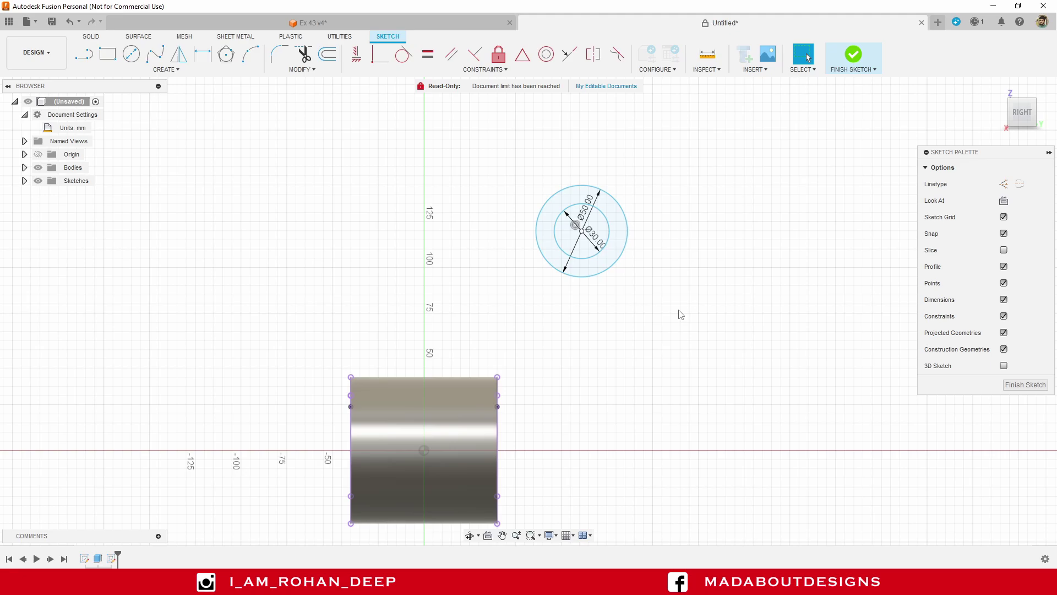
middle_click_drag(681, 314, 710, 321)
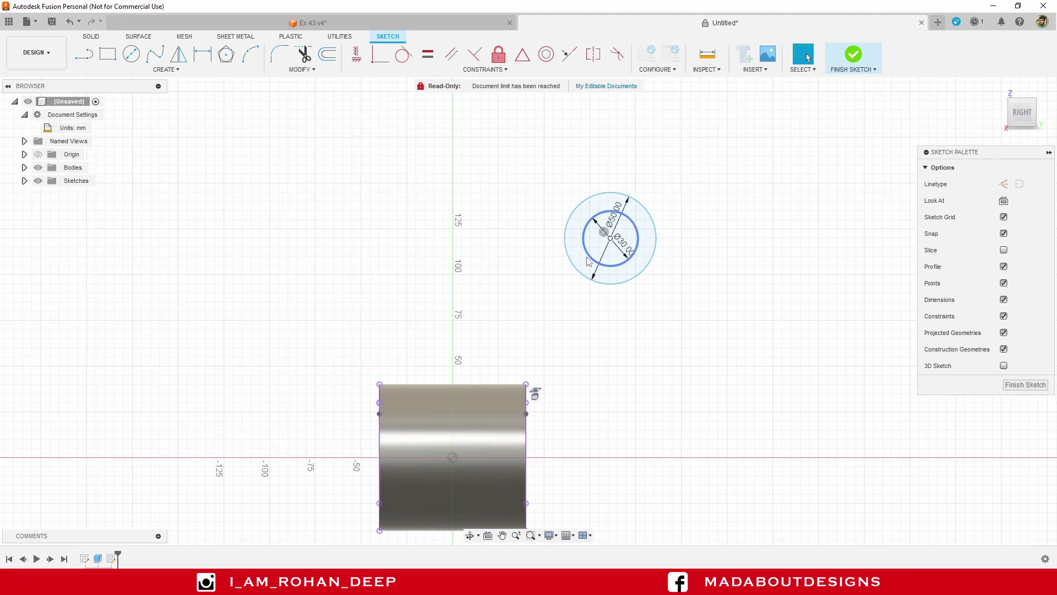
Dimension the circle centre 125 mm above the sketch origin
left_click(201, 71)
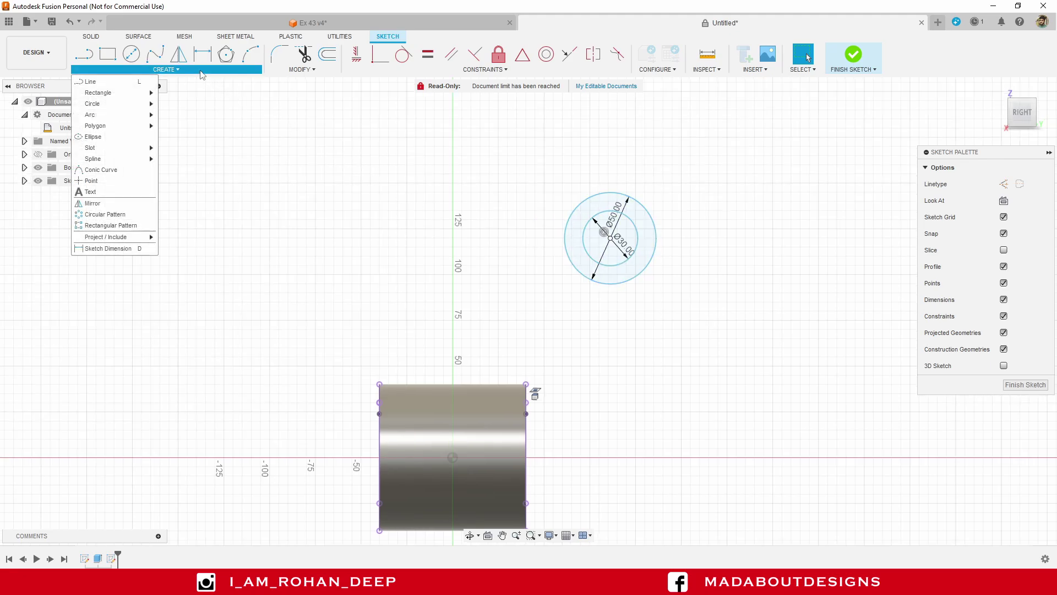
left_click(125, 249)
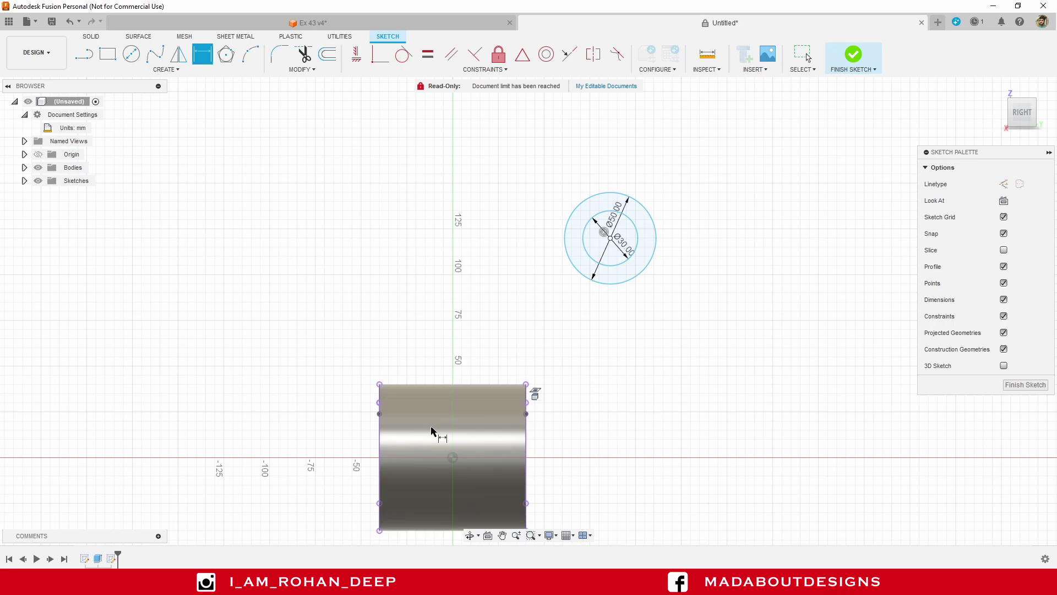
left_click(451, 460)
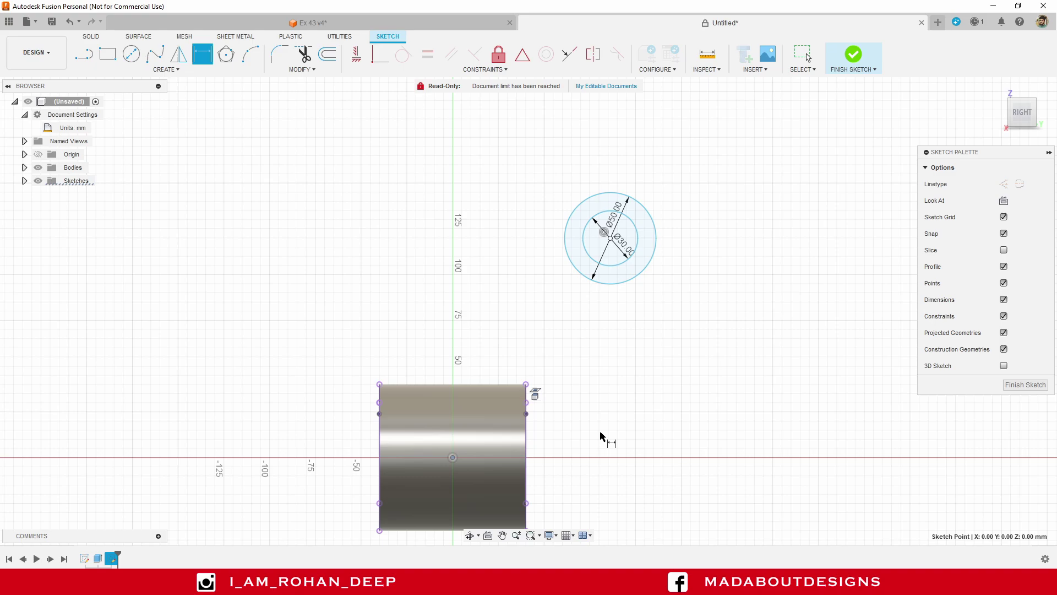
left_click(609, 239)
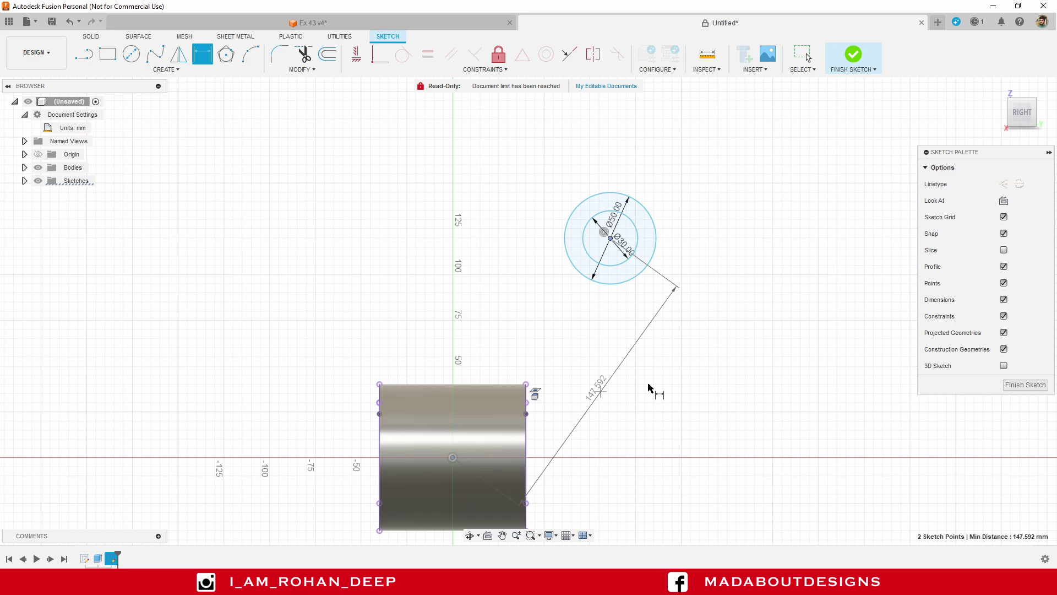
left_click(786, 330)
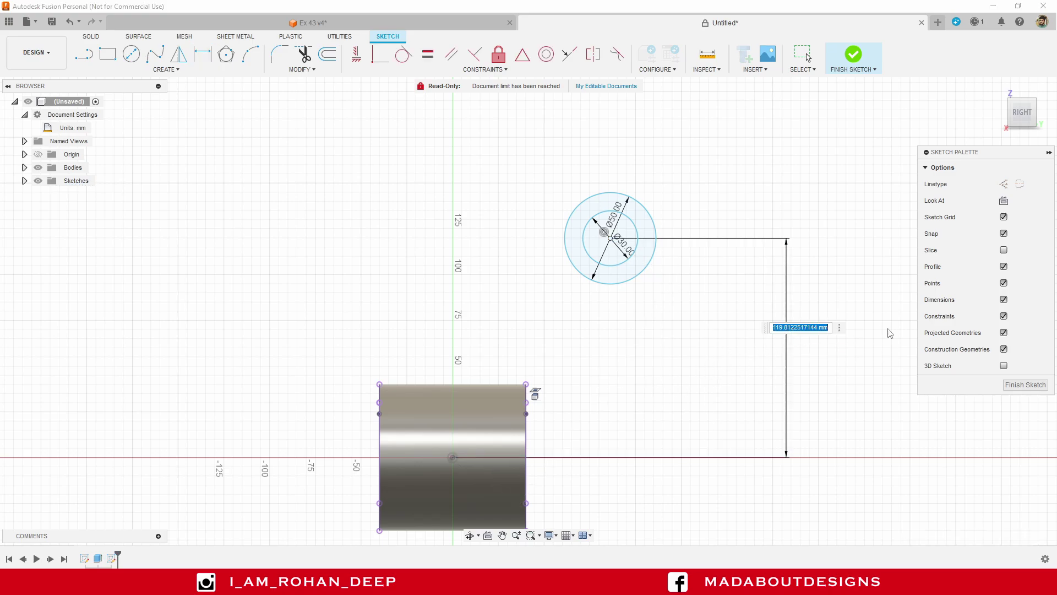
type("125")
key("Return")
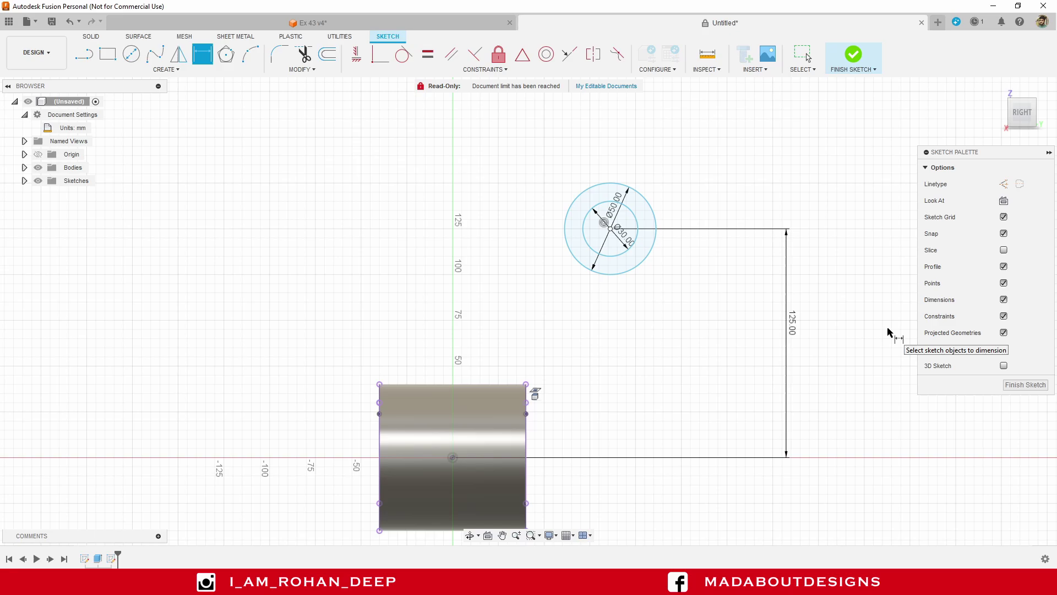
scroll(751, 347, "up", 1)
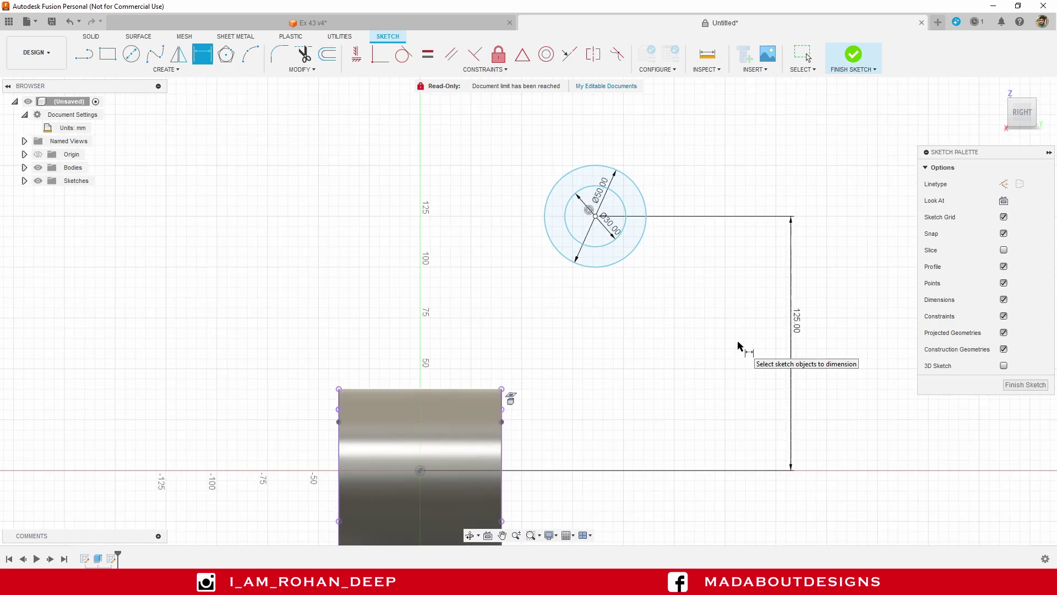
Dimension the circle centre 40 mm horizontally from the tube's right edge
left_click(596, 216)
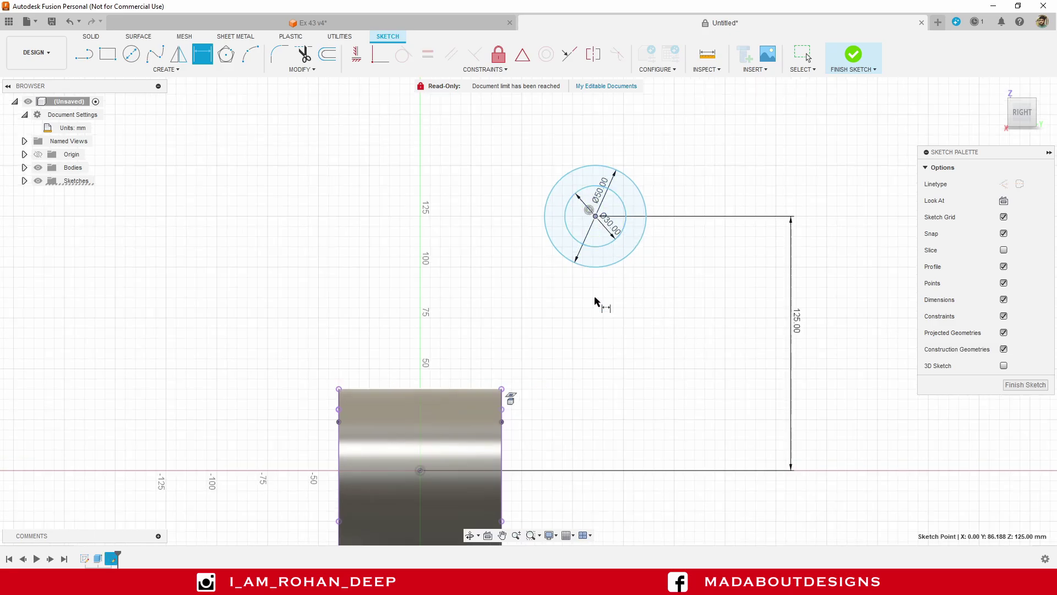
left_click(502, 461)
middle_click_drag(559, 441, 555, 342)
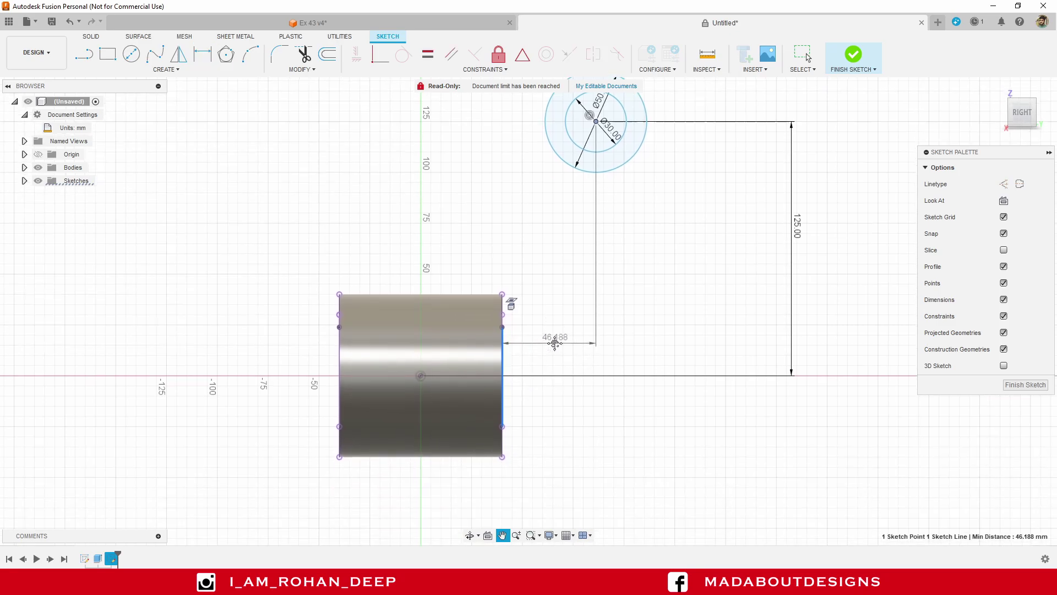
left_click(555, 398)
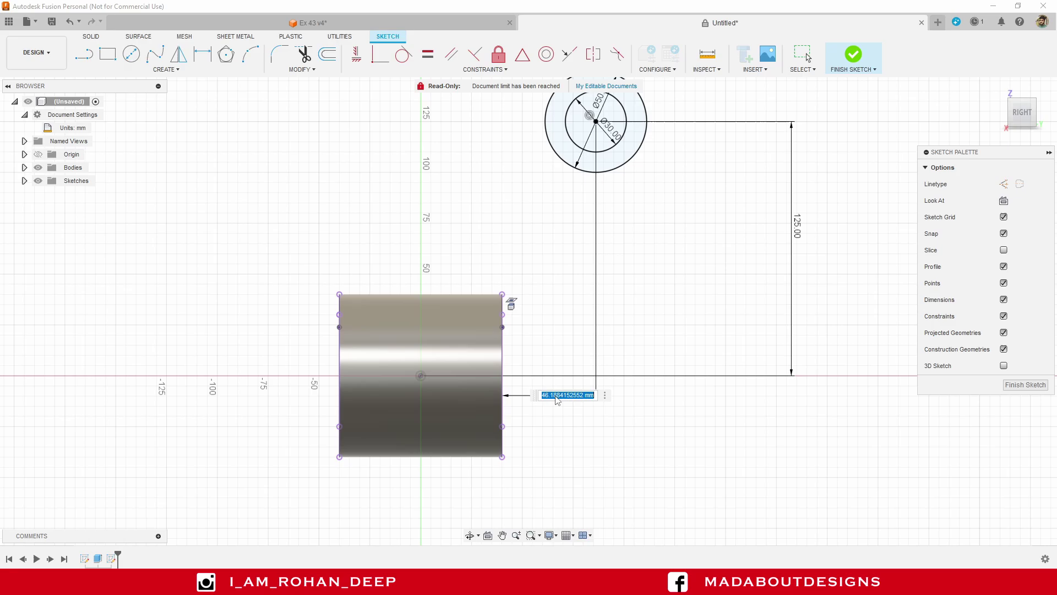
type("40")
key("Return")
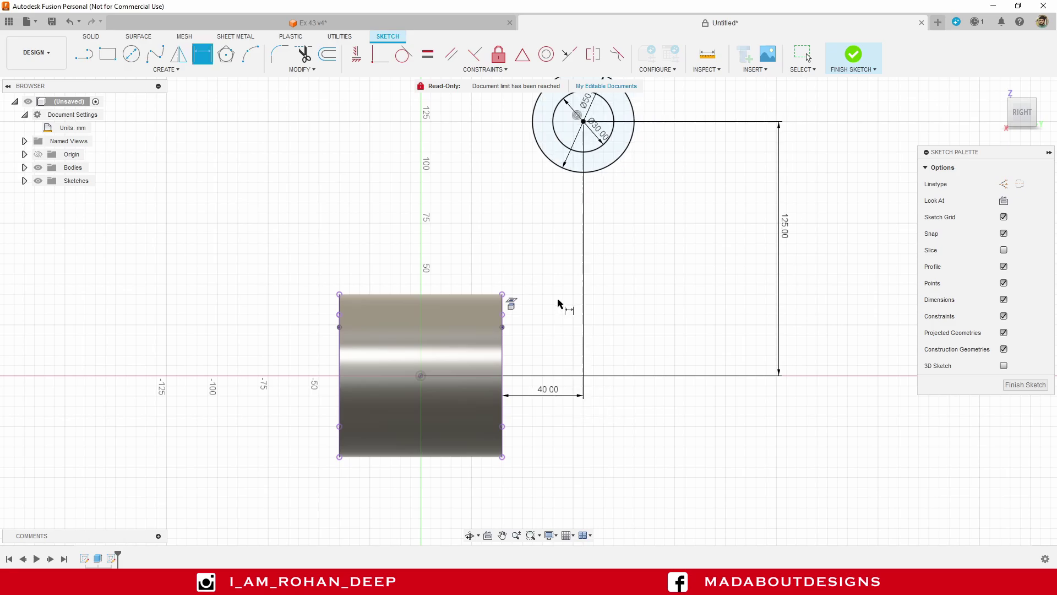
scroll(558, 303, "down", 1)
middle_click_drag(567, 354, 573, 423)
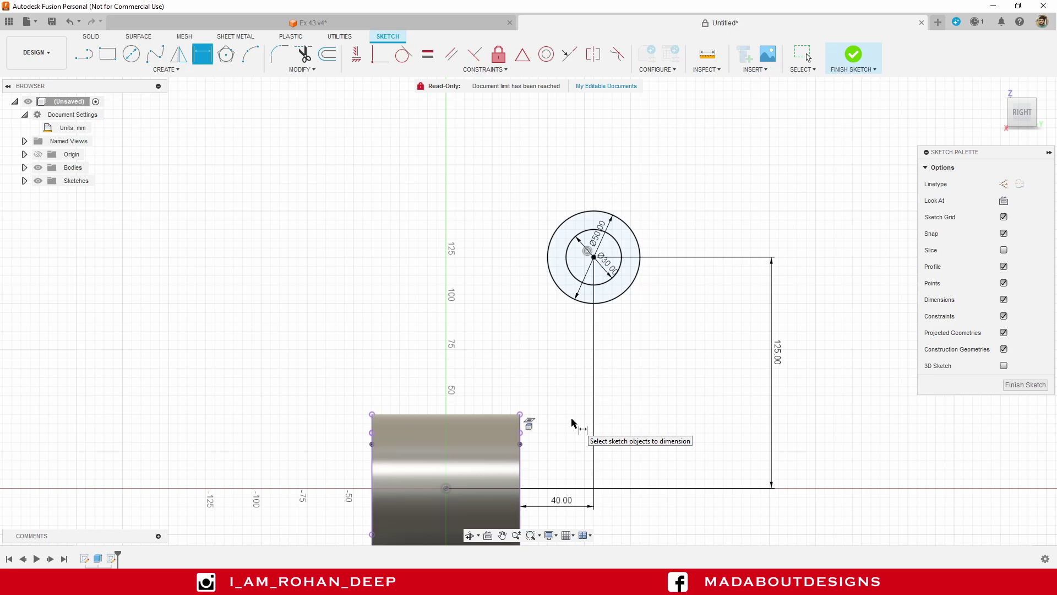
Draw a 25 mm vertical line upward from the hub rectangle's top-left corner
left_click(175, 72)
left_click(91, 81)
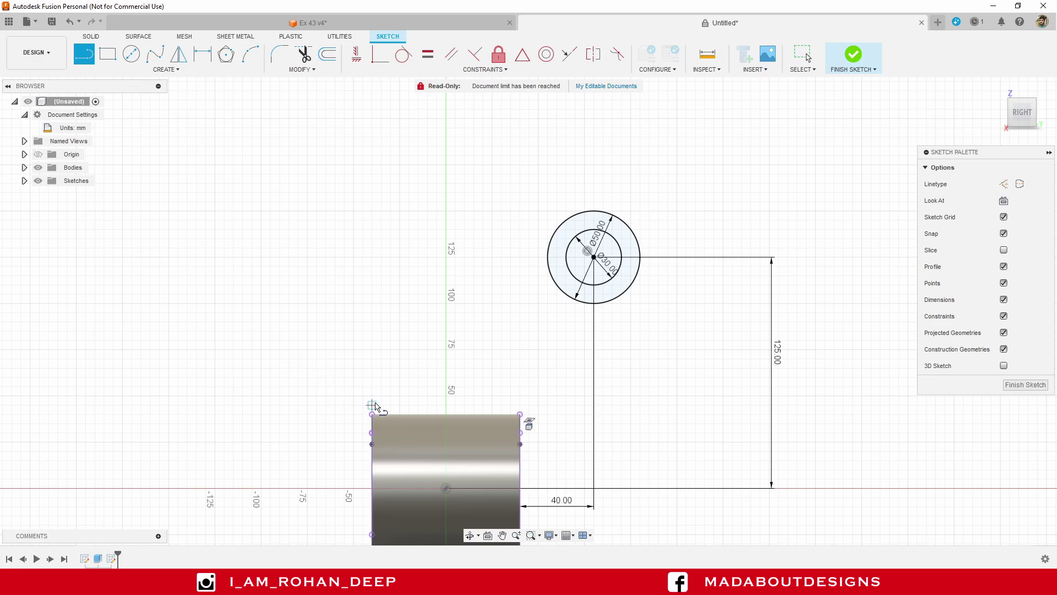
scroll(372, 417, "up", 2)
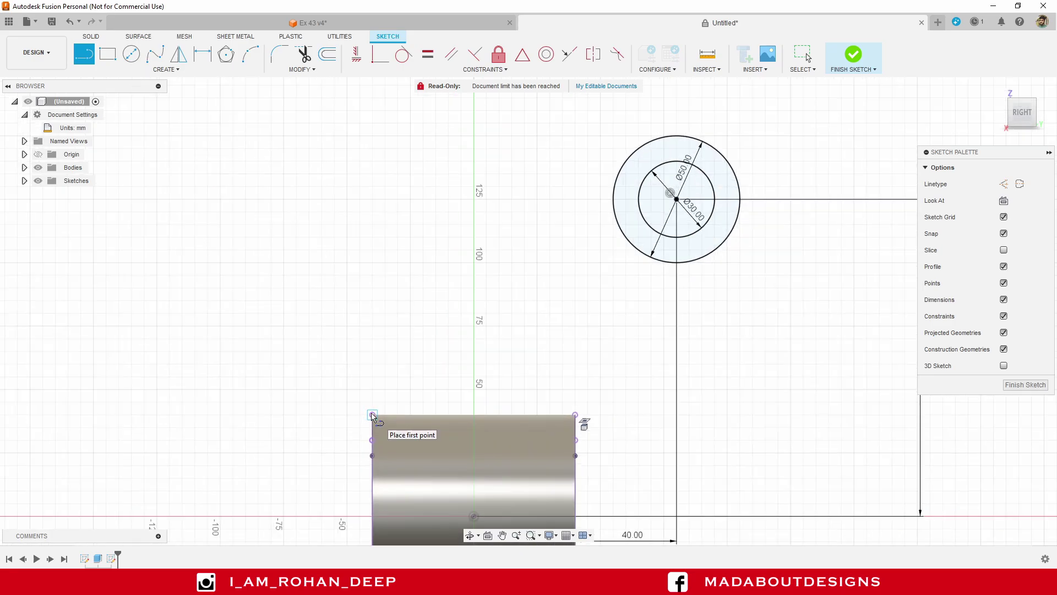
left_click(373, 416)
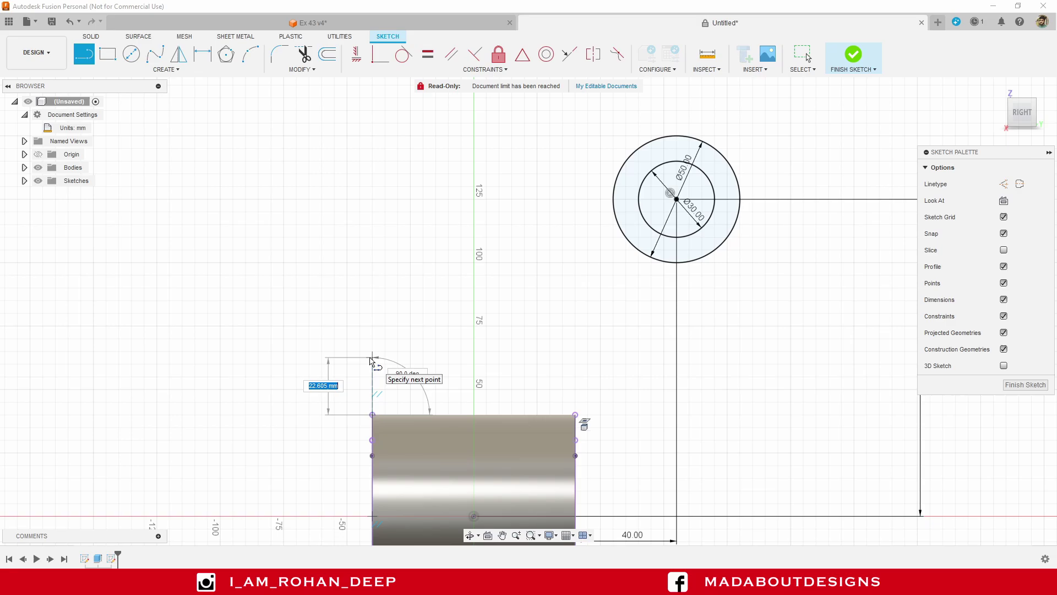
type("25")
key("Tab")
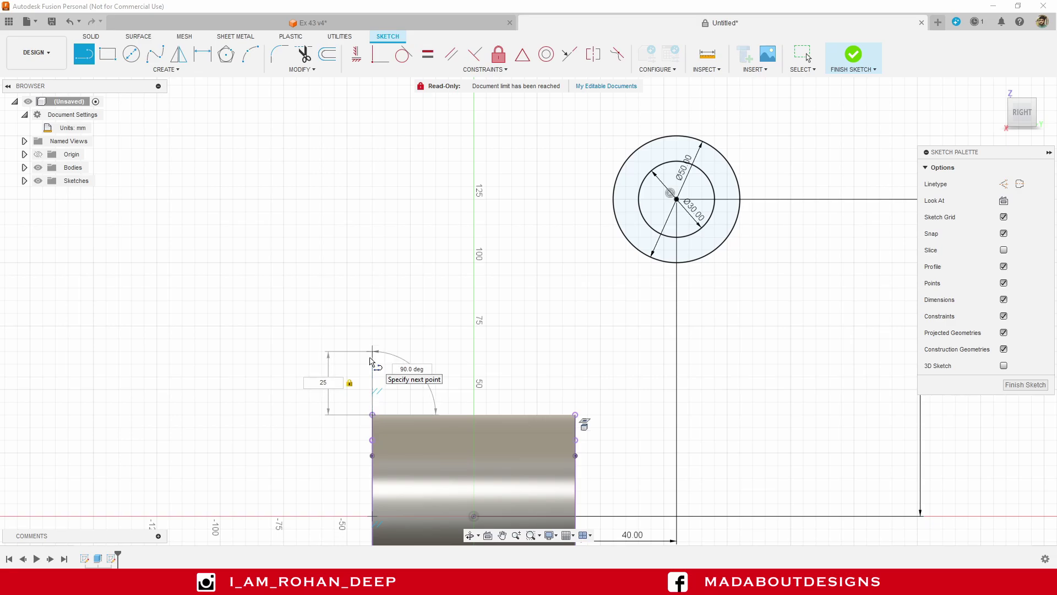
key("Return")
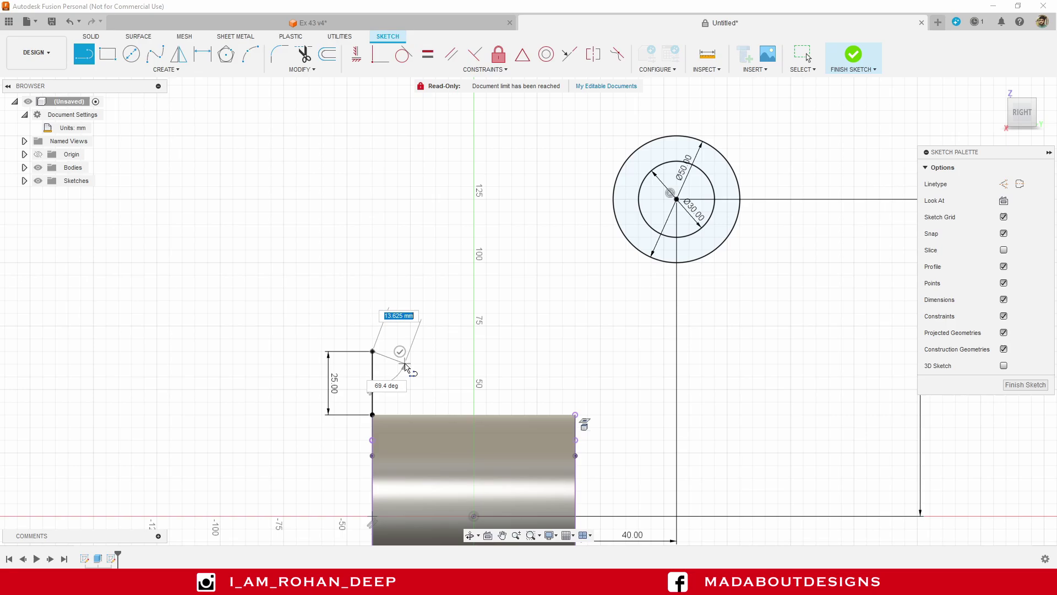
left_click(400, 352)
middle_click_drag(406, 354, 361, 385)
Draw a 3-point arc from the top of the 25 mm line to the top of the outer circle
left_click(165, 70)
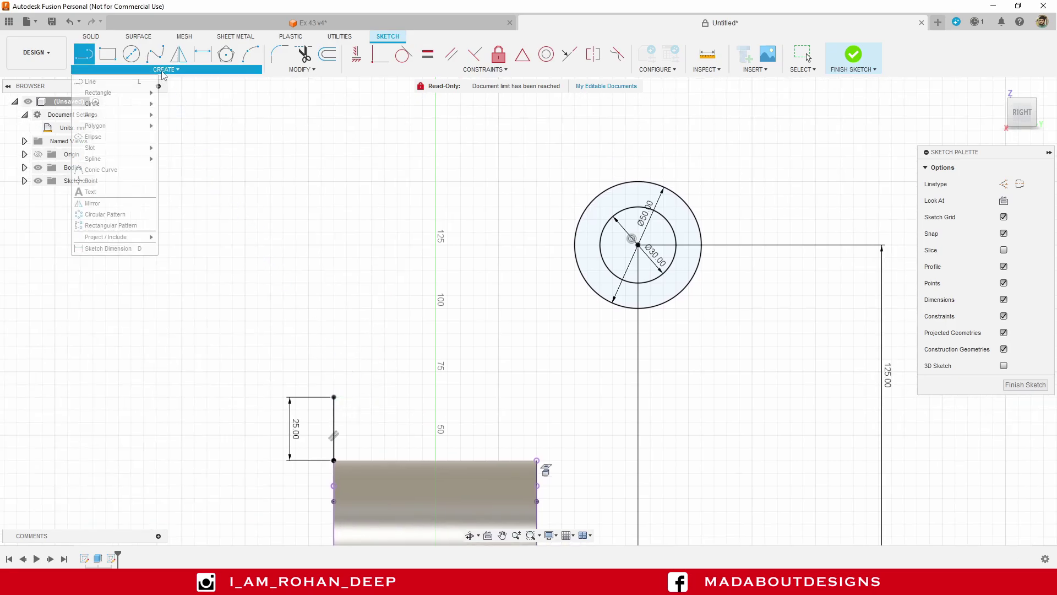
mouse_move(134, 119)
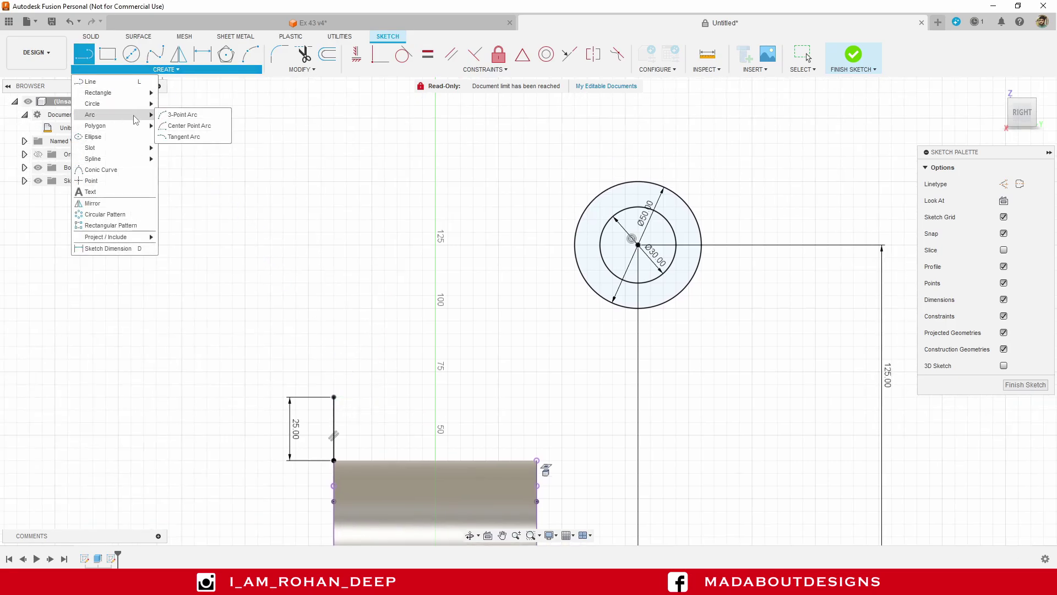
left_click(191, 118)
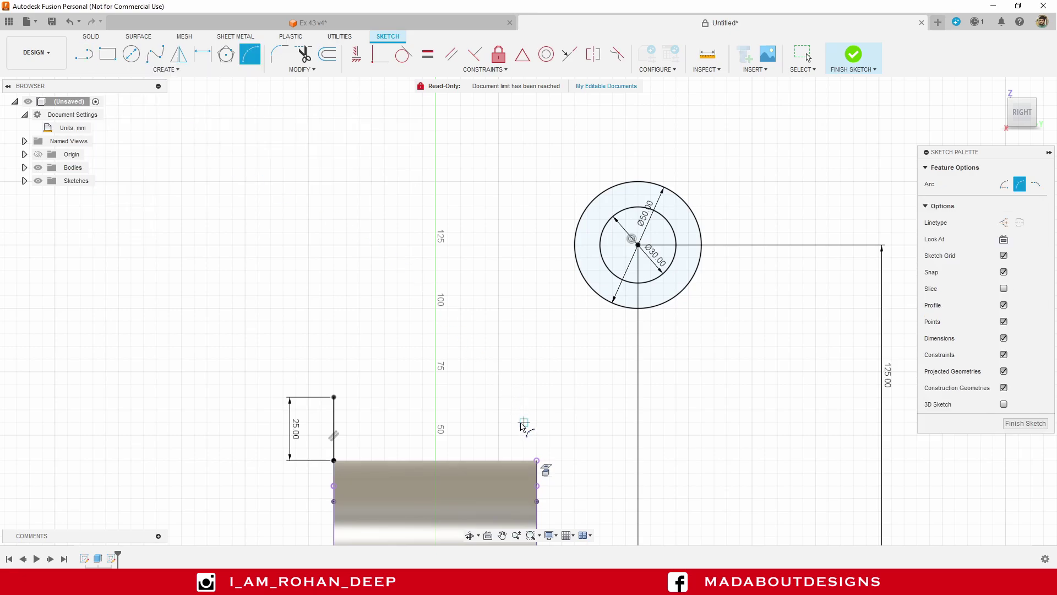
left_click(334, 397)
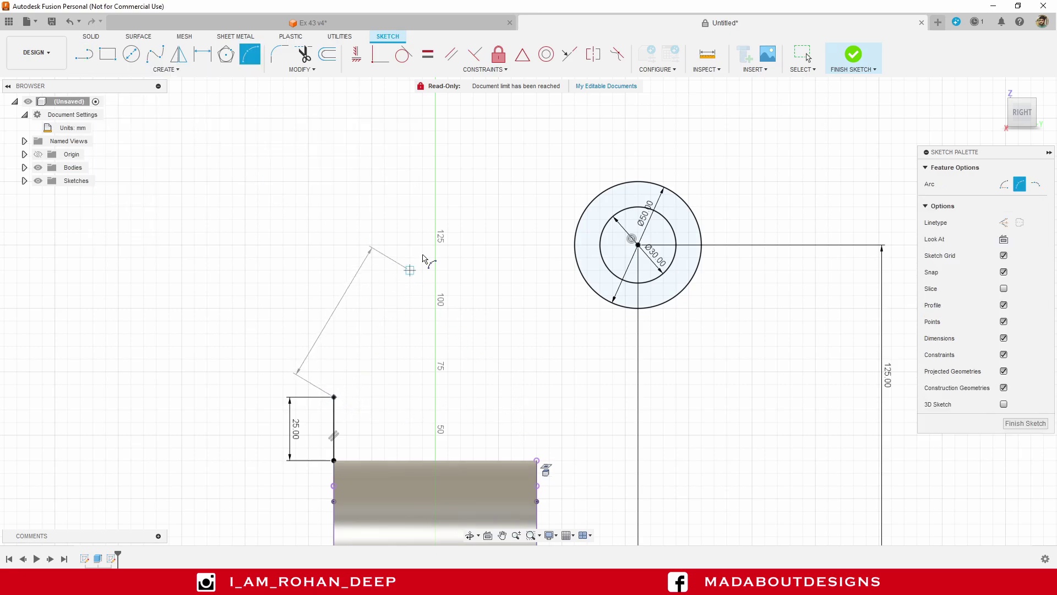
left_click(616, 184)
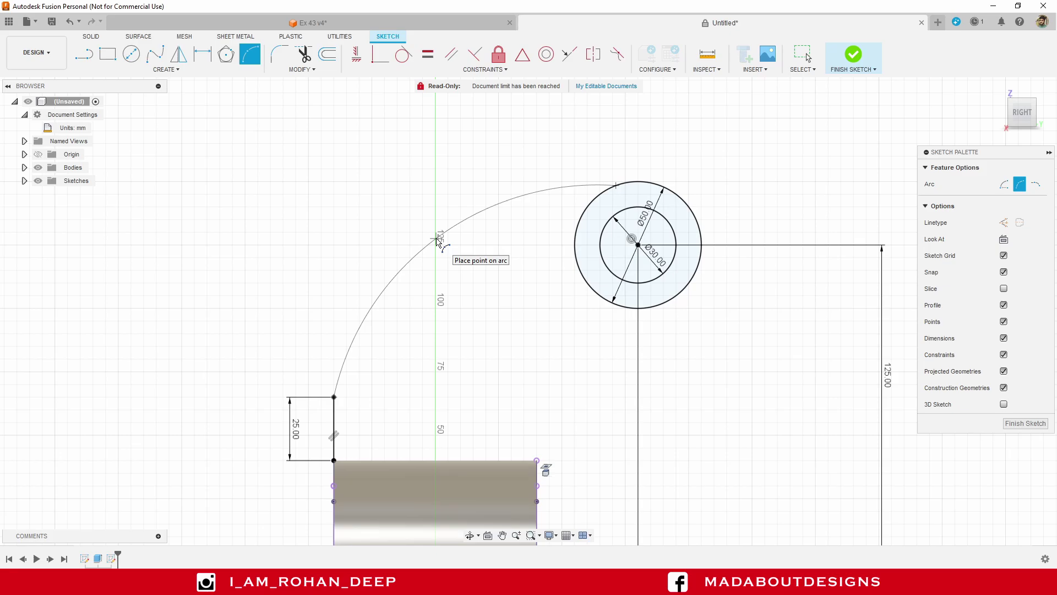
left_click(436, 239)
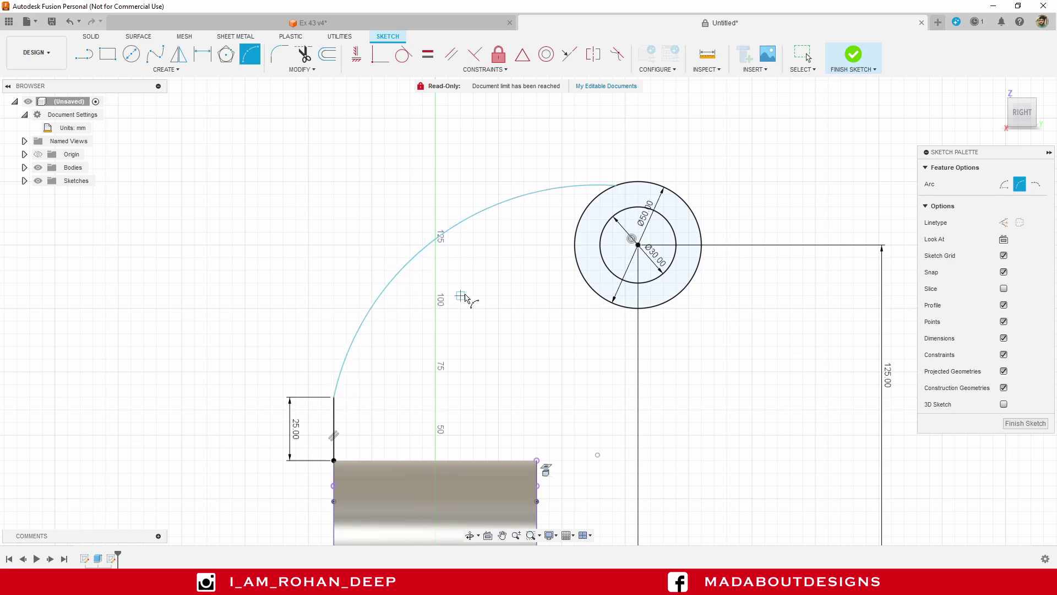
scroll(512, 349, "down", 1)
middle_click_drag(512, 349, 442, 225)
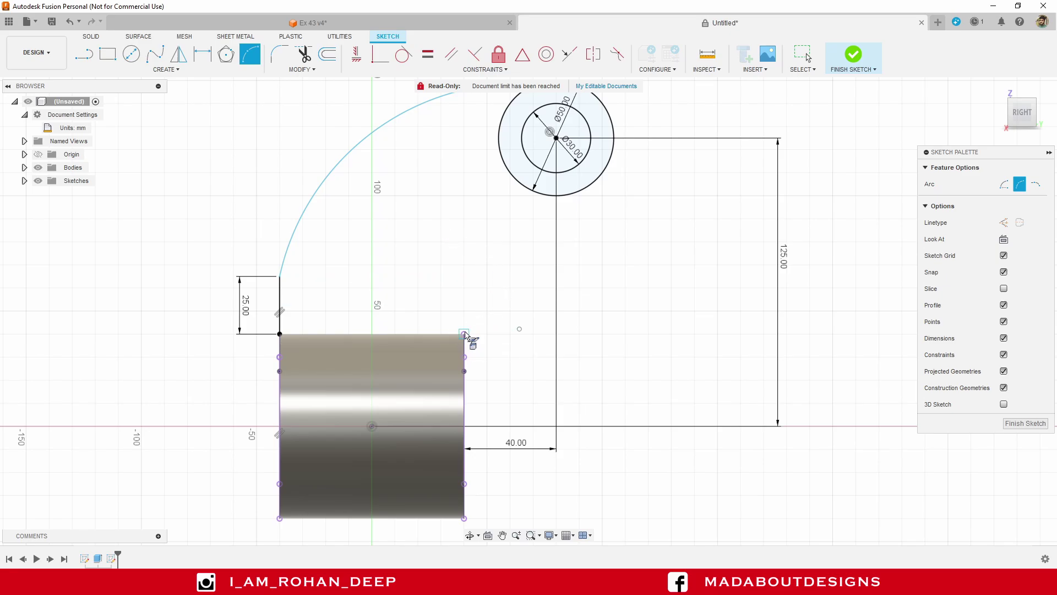
Draw a second arc from the rectangle's top-right corner to the outer circle's underside
left_click(464, 333)
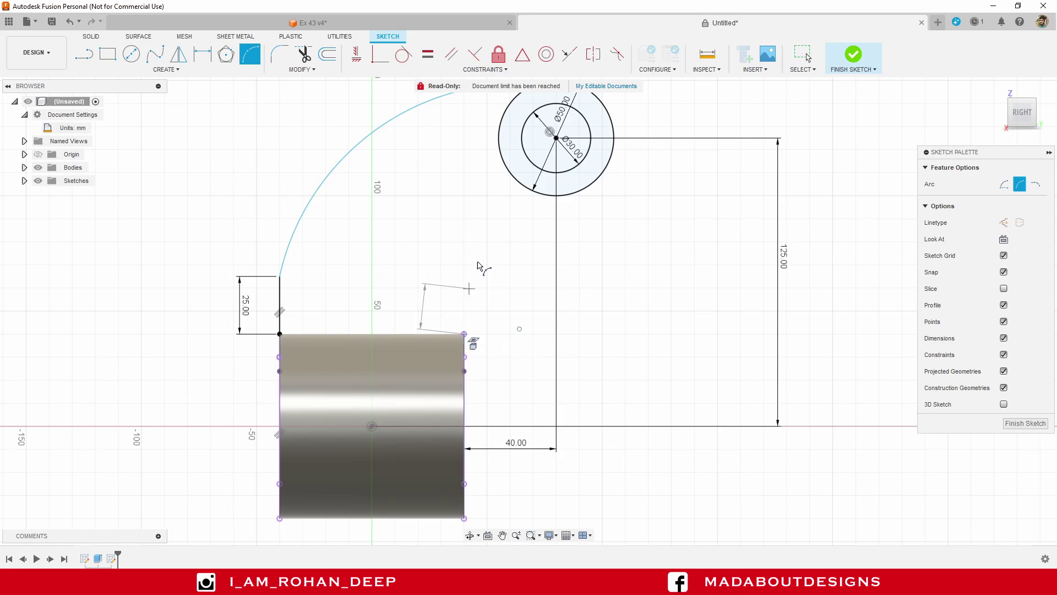
left_click(580, 190)
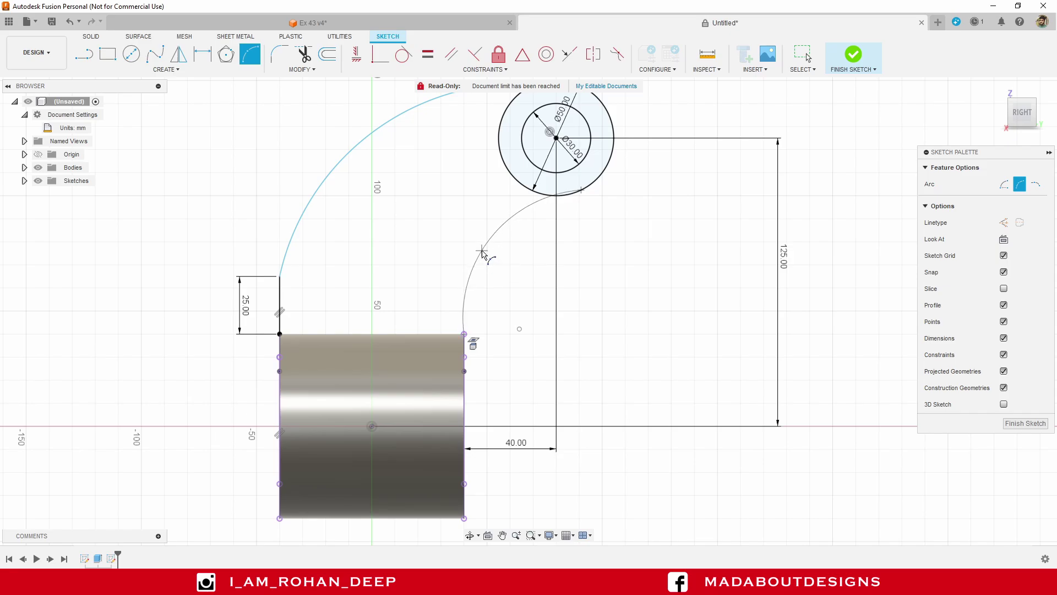
left_click(482, 252)
key("Escape")
middle_click_drag(440, 236, 457, 274)
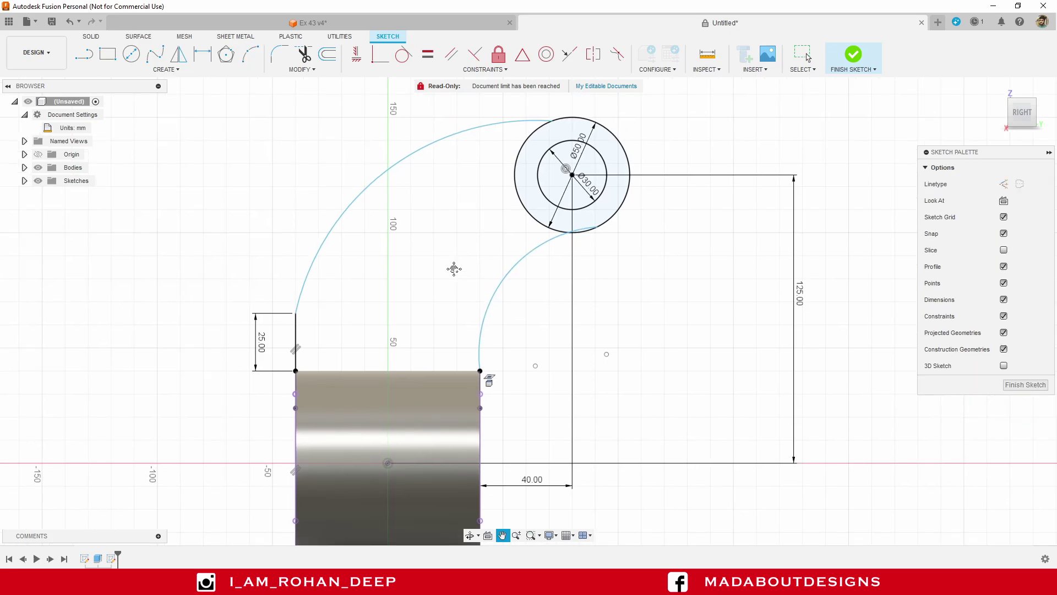
Make the inner arc tangent to the Ø50 outer circle
left_click(490, 71)
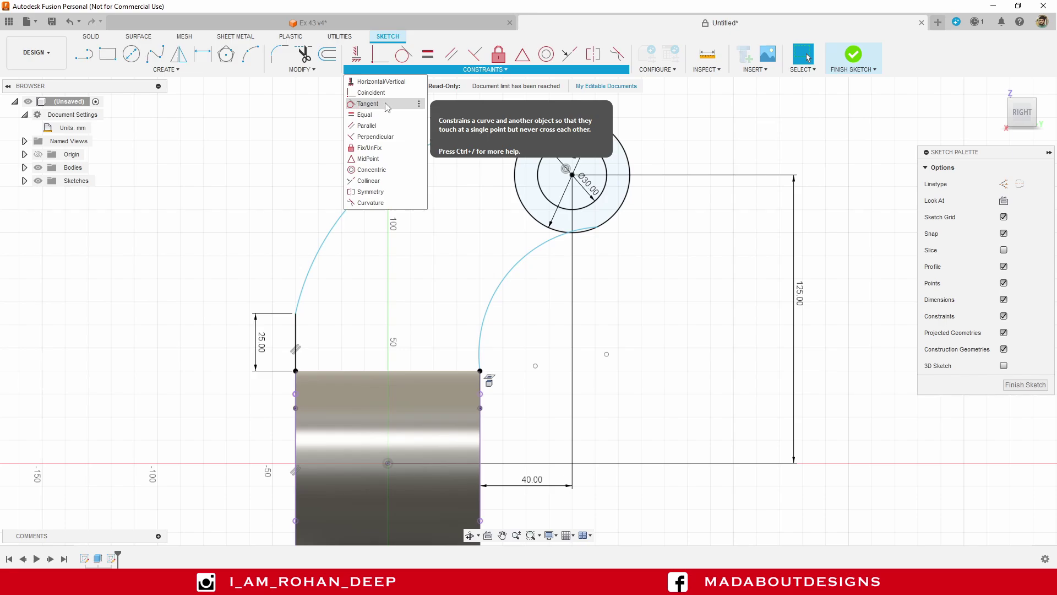
left_click(368, 104)
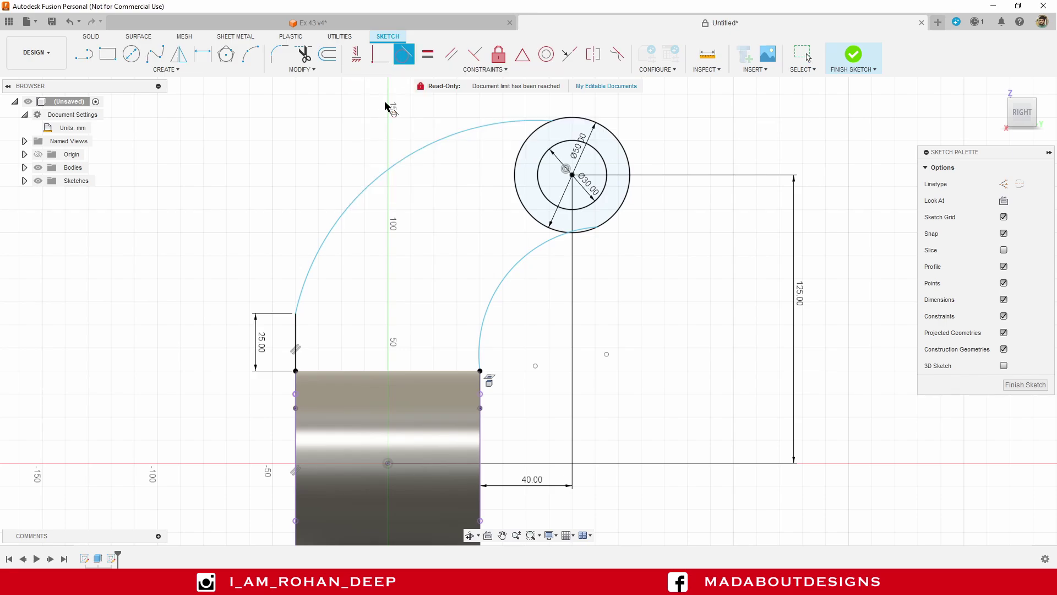
left_click(507, 271)
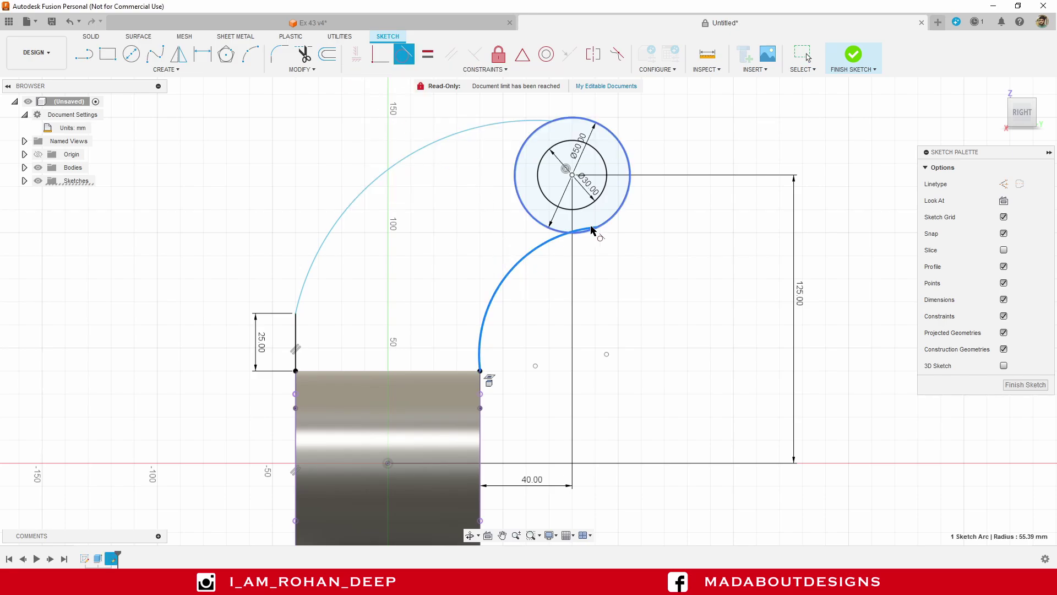
left_click(621, 217)
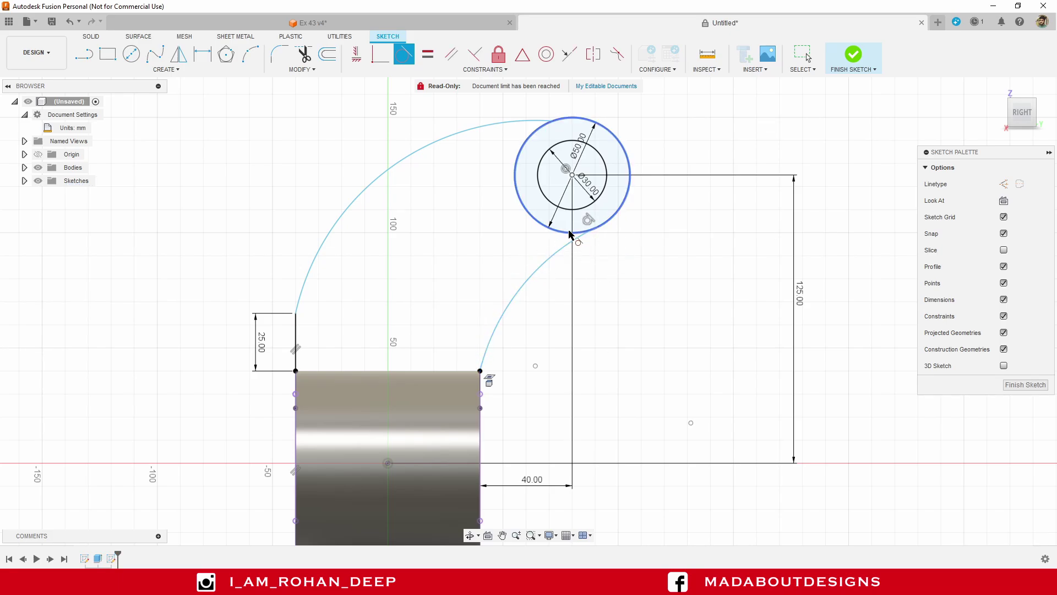
Add tangency for the inner arc at the hub side and for the large outer arc
scroll(482, 371, "up", 3)
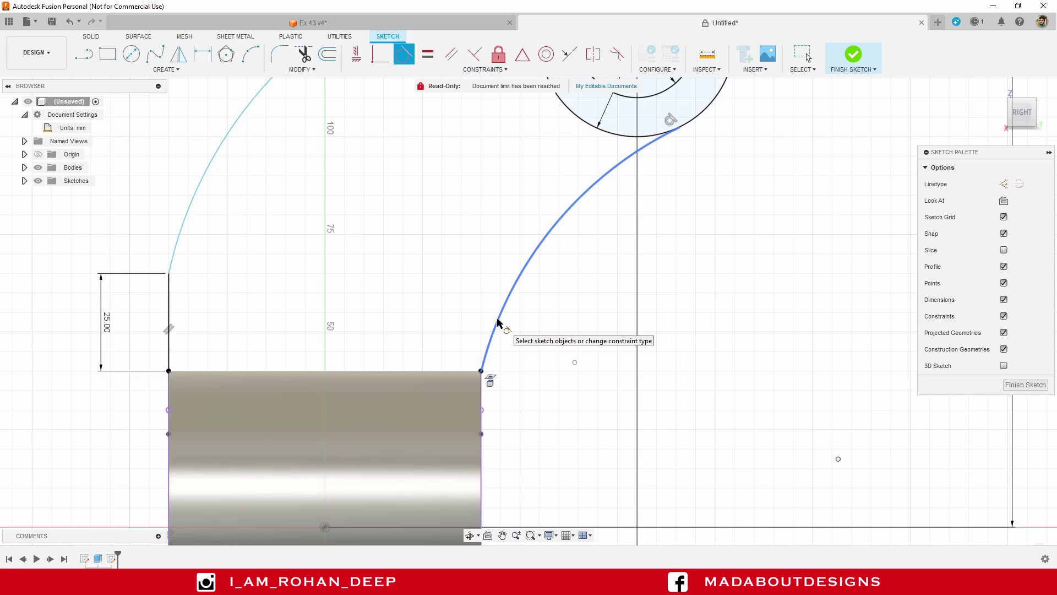
left_click(498, 322)
key("Escape")
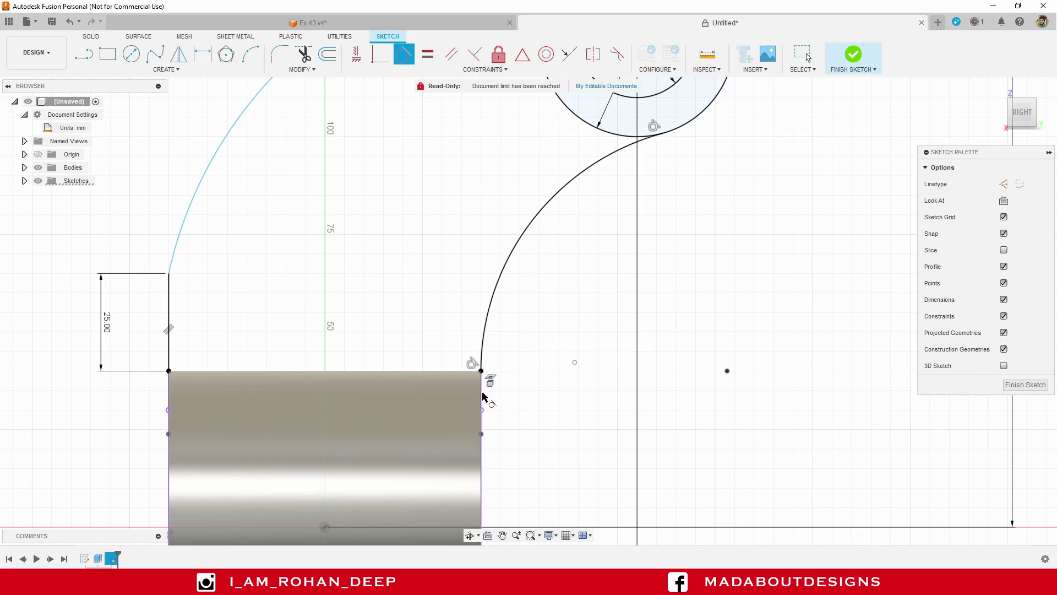
scroll(478, 368, "down", 2)
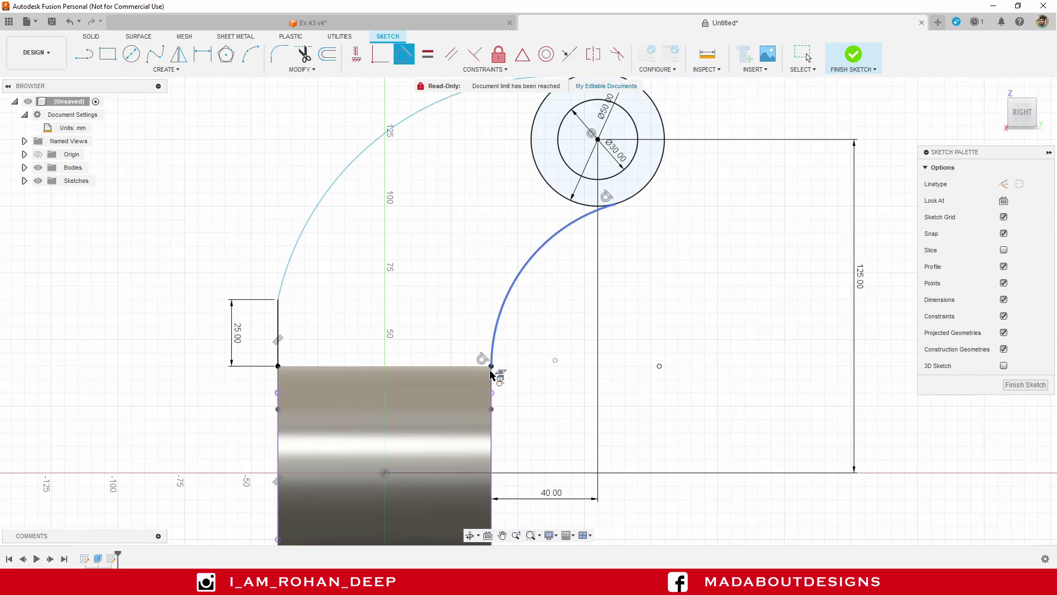
scroll(517, 284, "down", 1)
middle_click_drag(517, 284, 528, 342)
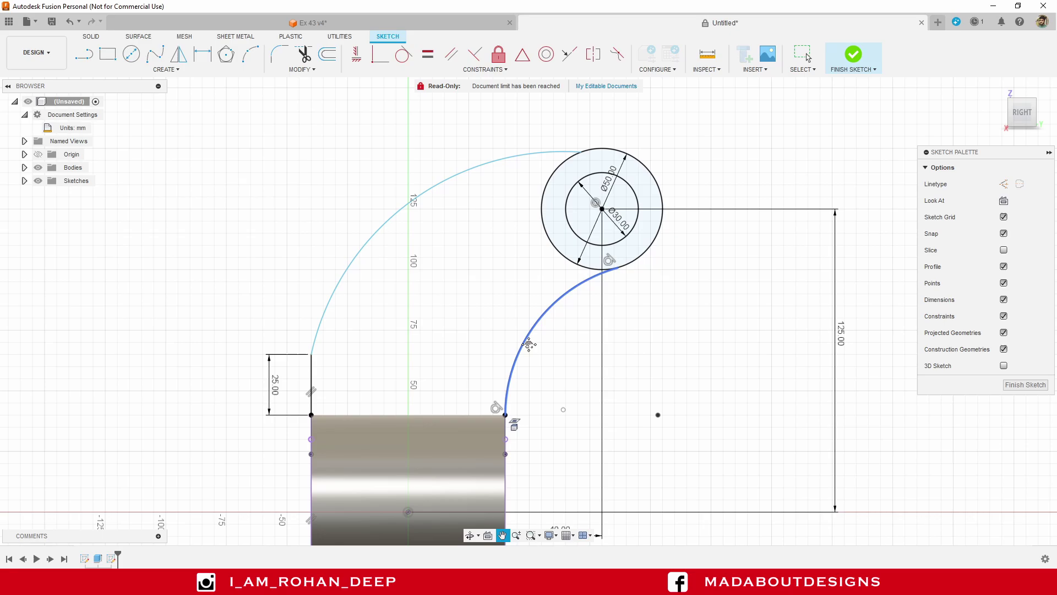
scroll(558, 198, "up", 3)
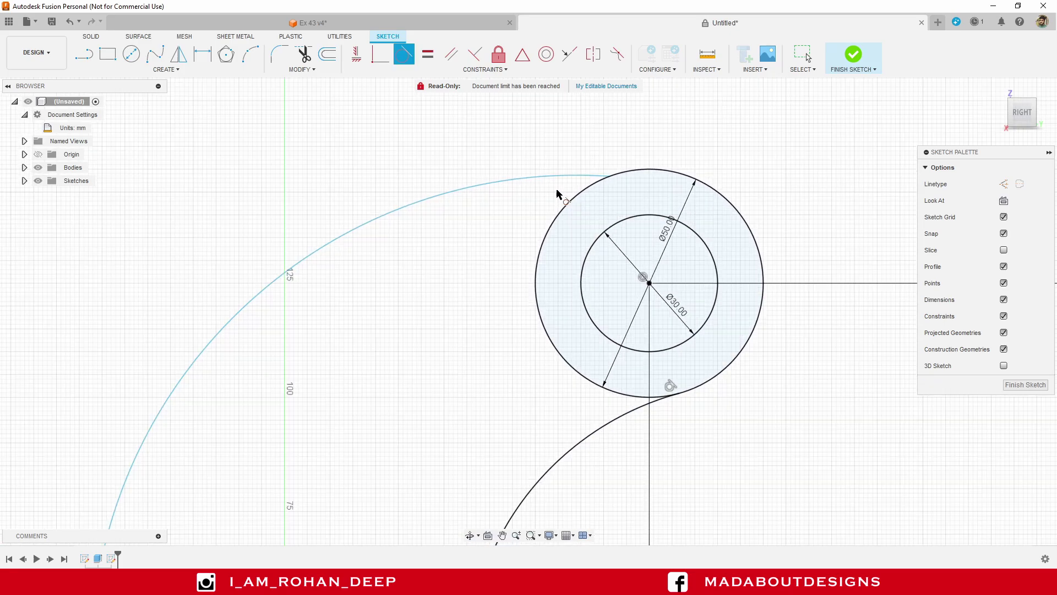
left_click(560, 178)
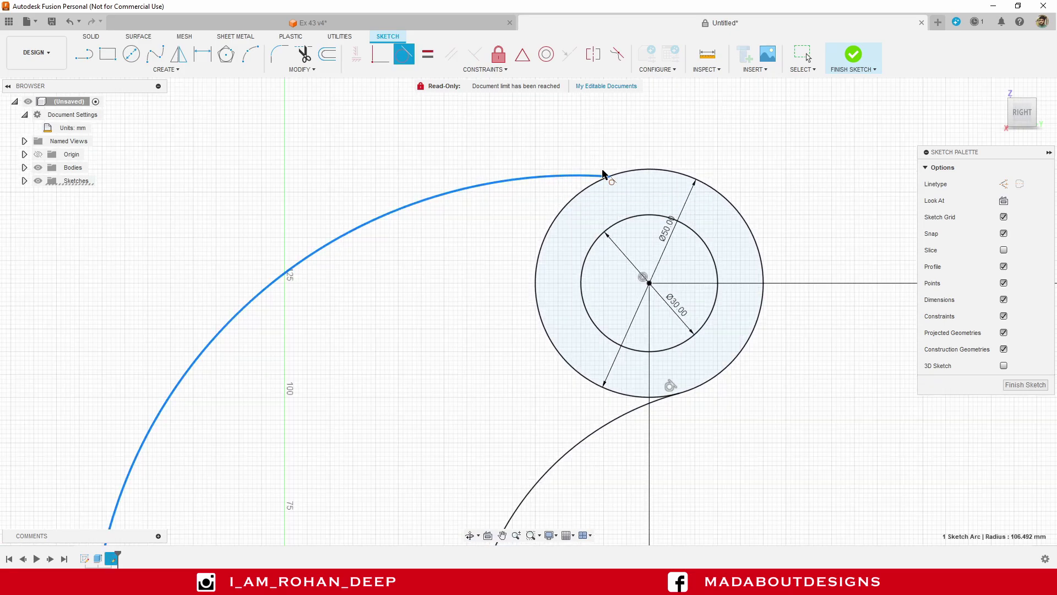
key("Escape")
scroll(591, 184, "down", 3)
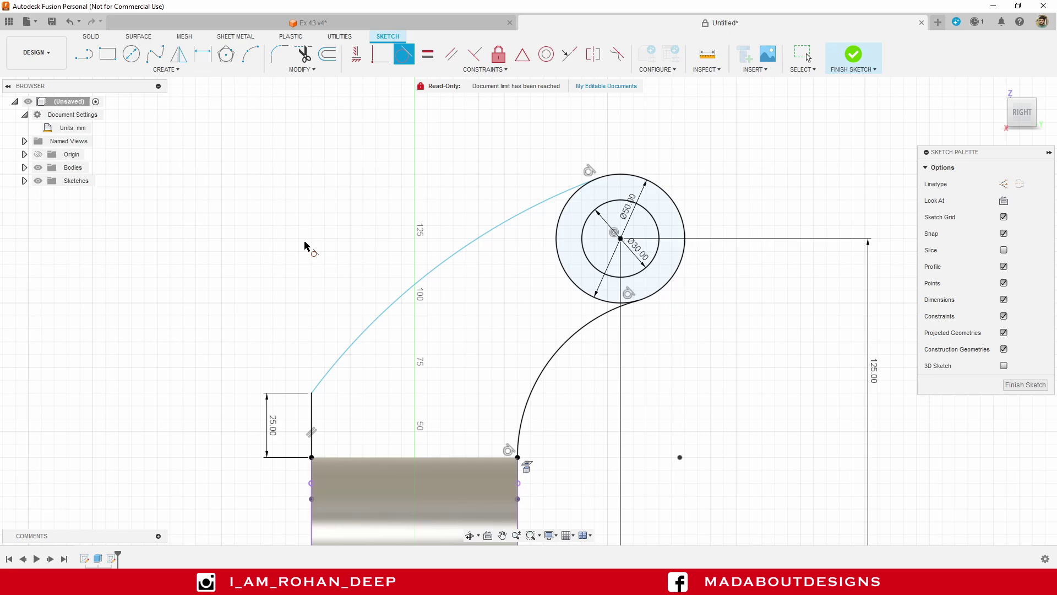
Fillet the corner between the 25 mm line and the upper arm arc with radius 50 mm
left_click(326, 394)
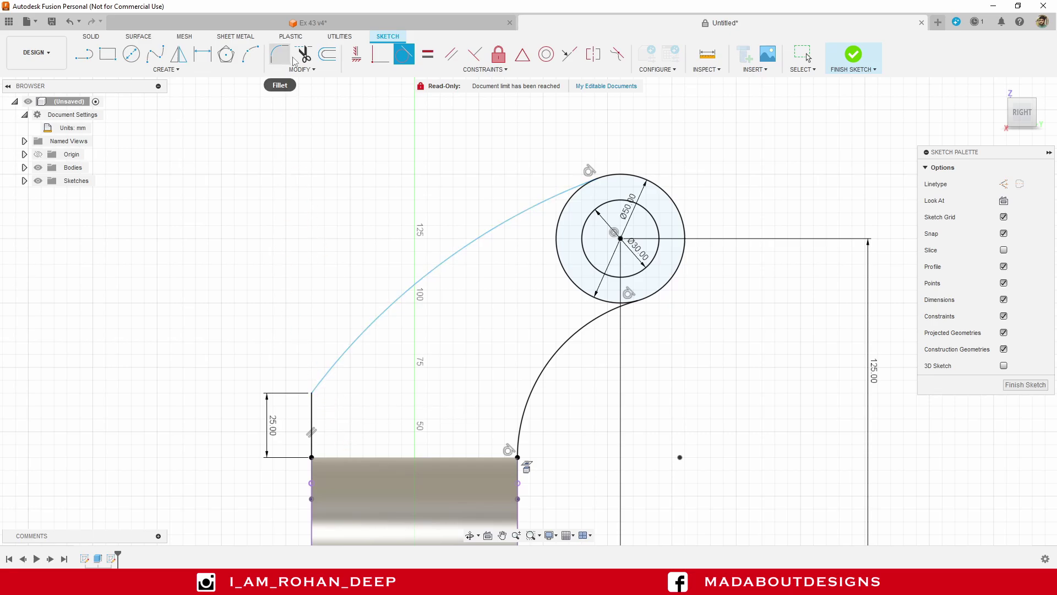
left_click(306, 70)
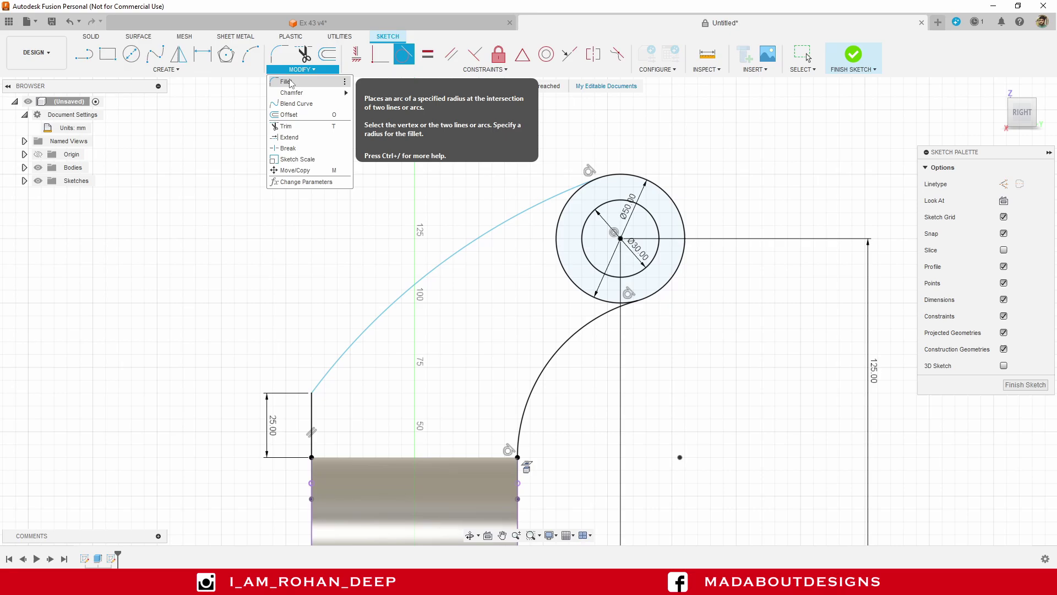
left_click(290, 81)
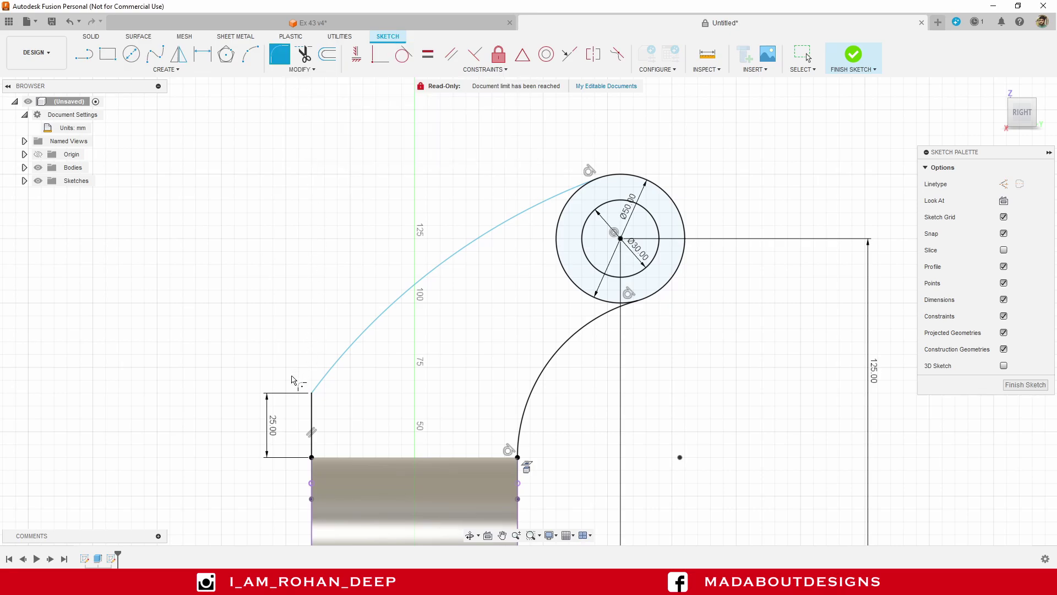
scroll(294, 385, "up", 2)
left_click(319, 396)
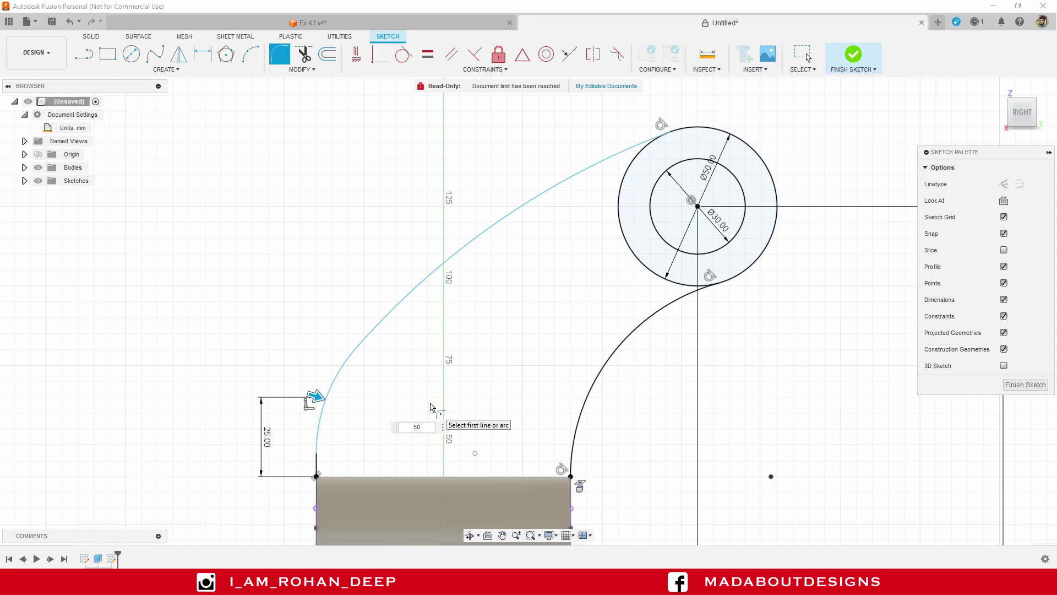
key("Return")
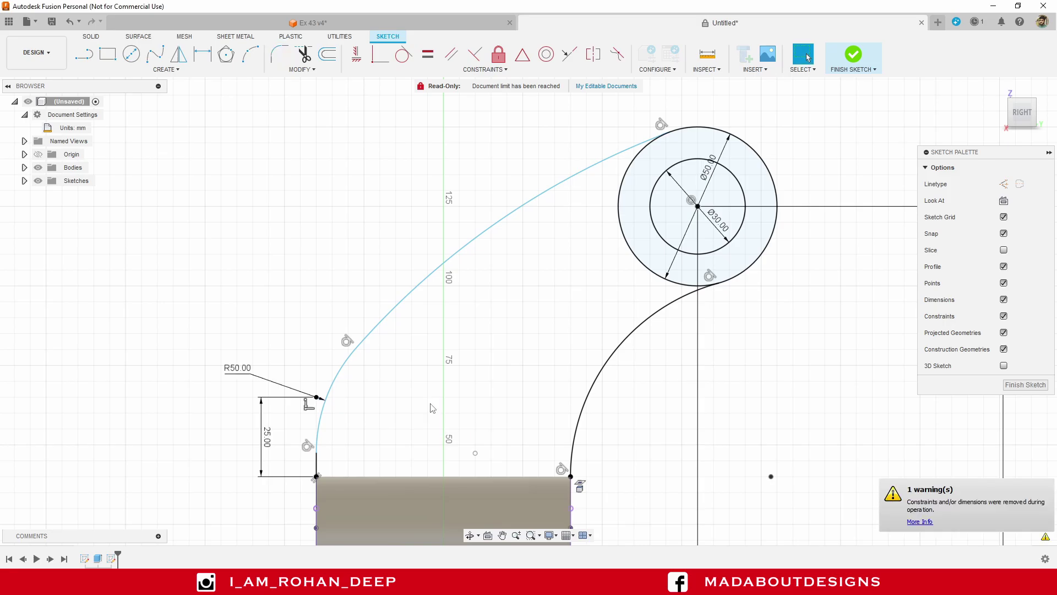
scroll(322, 410, "up", 3)
middle_click_drag(296, 411, 240, 257)
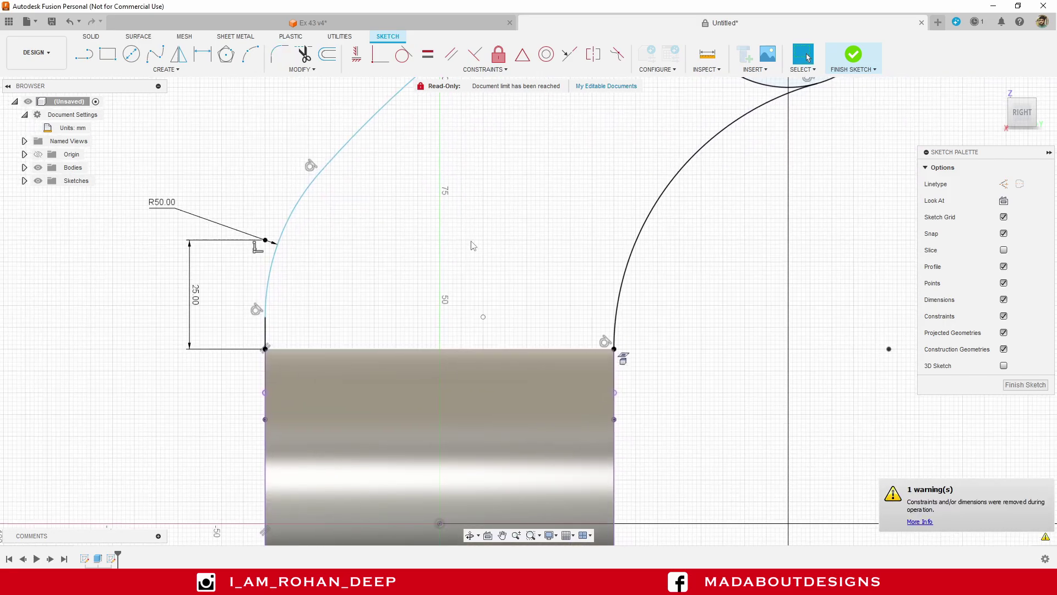
scroll(472, 245, "down", 1)
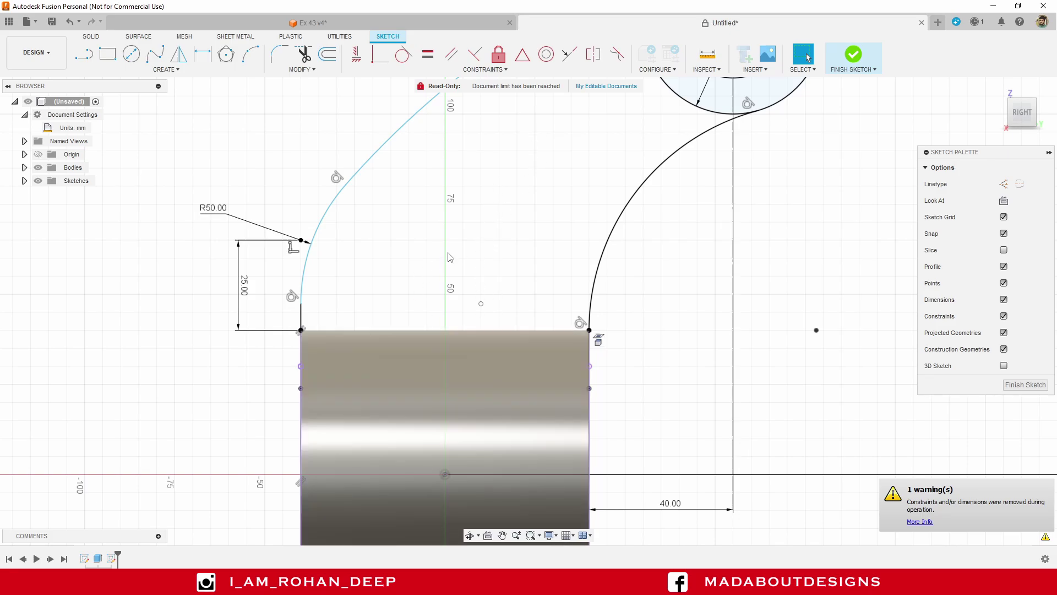
scroll(450, 257, "down", 1)
middle_click_drag(426, 258, 248, 263, "shift")
scroll(246, 264, "down", 3)
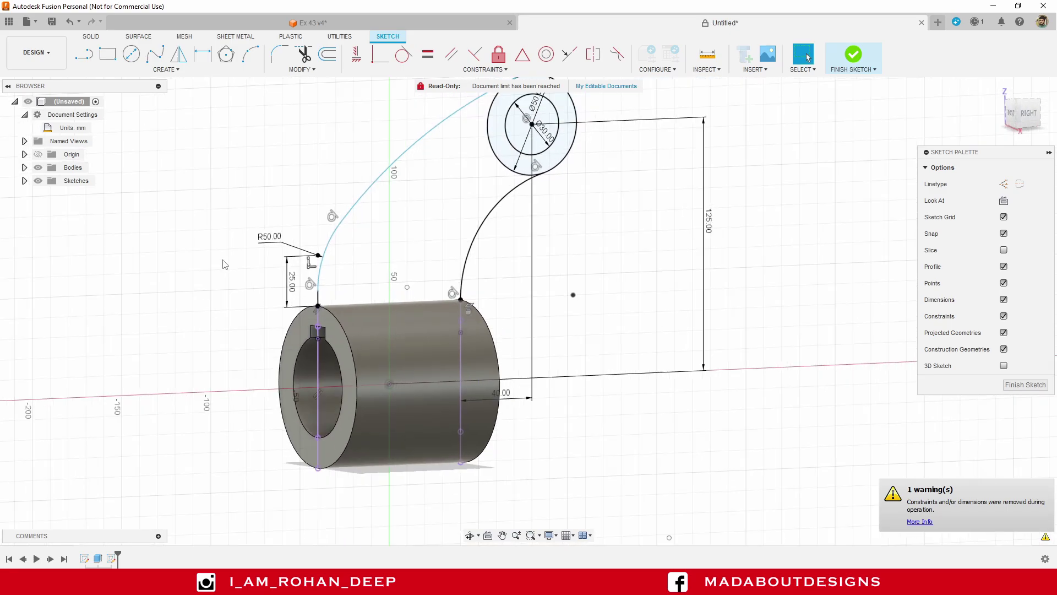
In the Right view, draw a line across the hub top from its left corner to its right edge
left_click(38, 167)
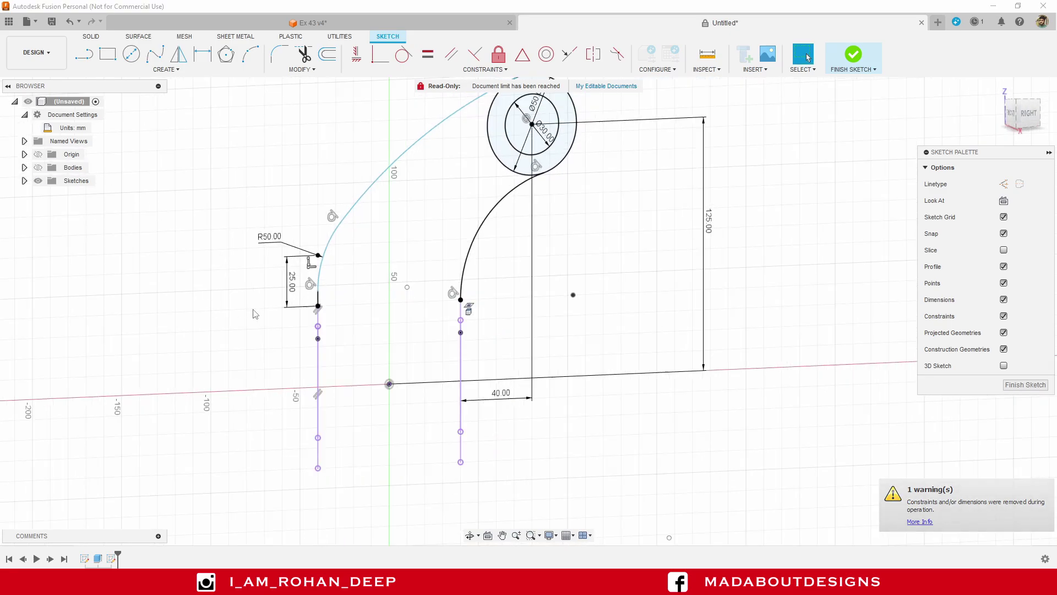
left_click(1027, 113)
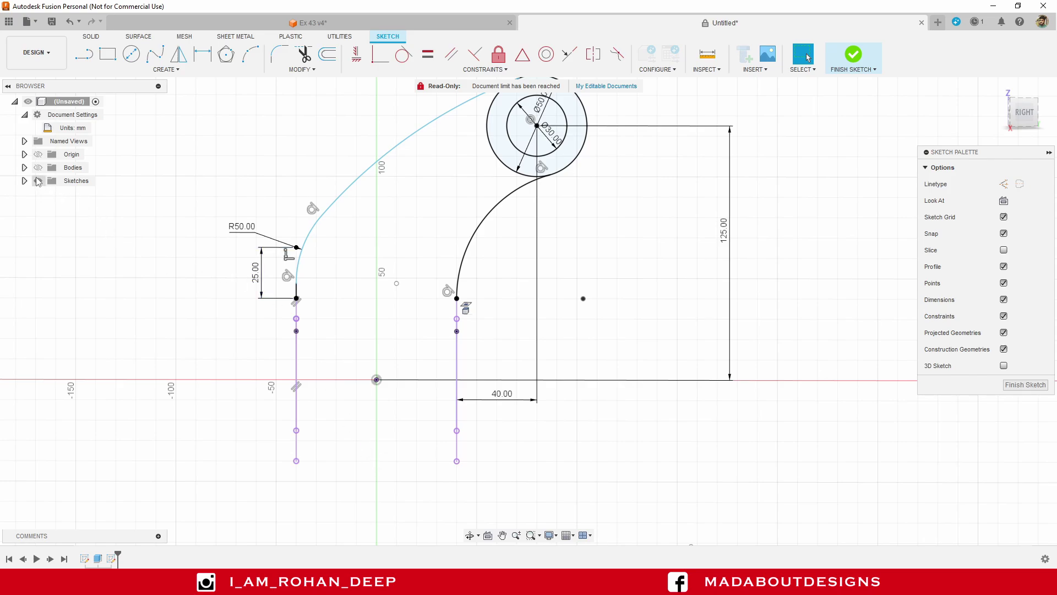
left_click(38, 168)
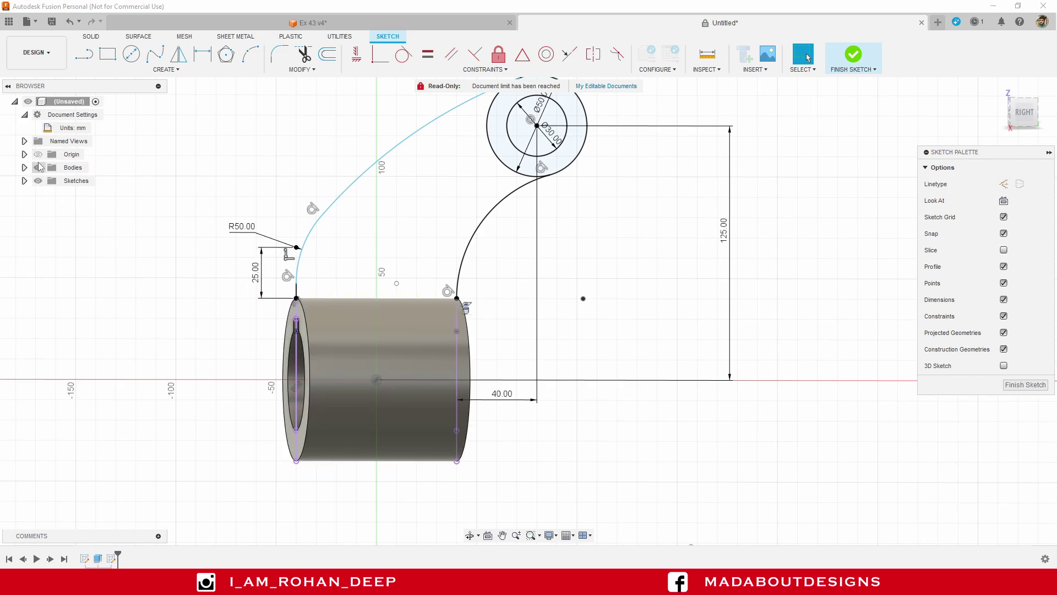
left_click(90, 56)
scroll(314, 285, "up", 3)
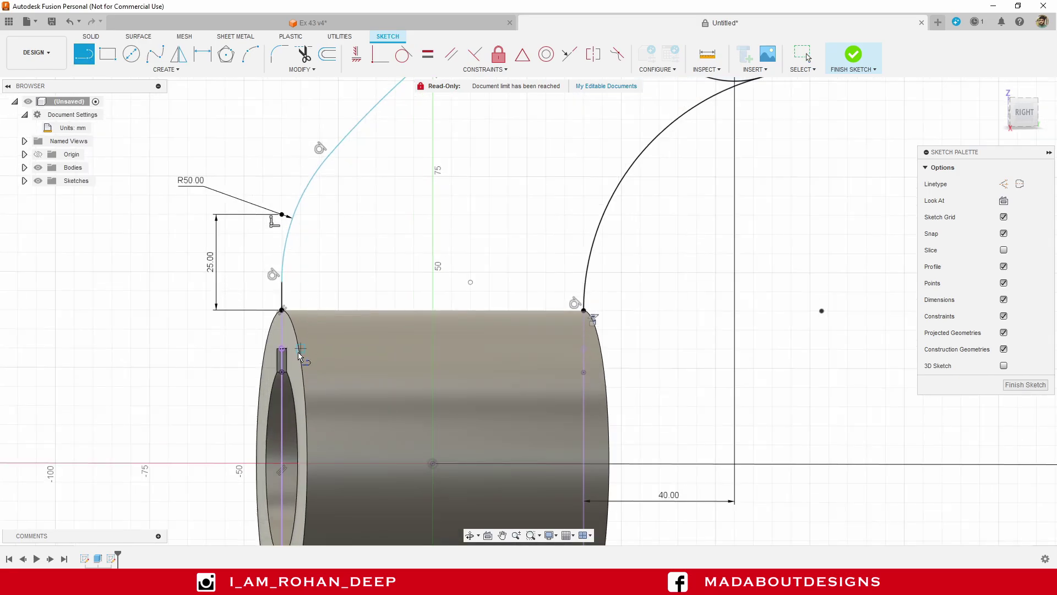
scroll(299, 356, "up", 2)
left_click(281, 348)
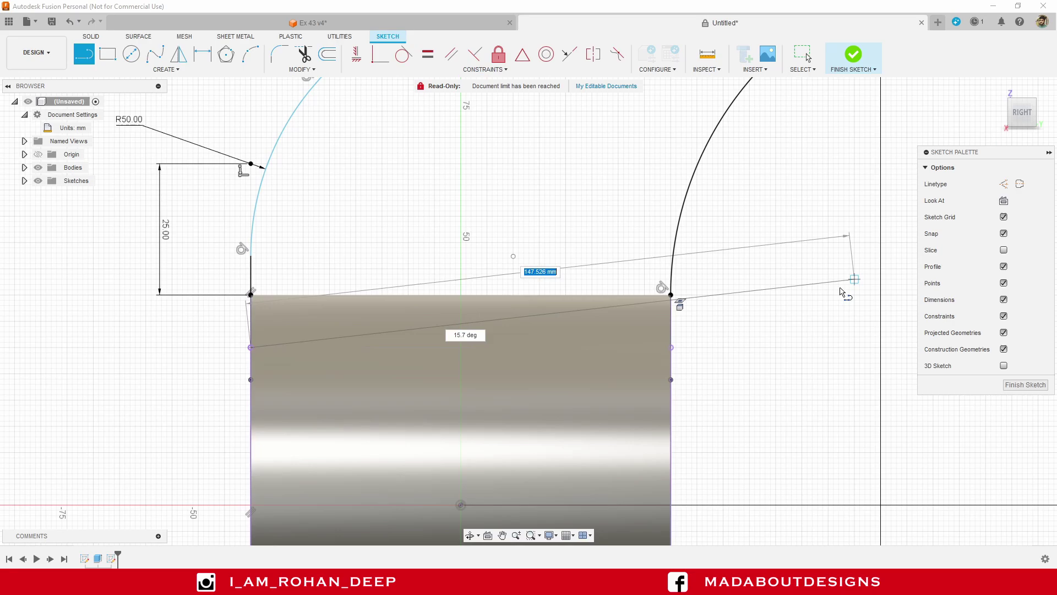
left_click(674, 349)
mouse_move(643, 361)
middle_mouse_down("shift")
mouse_move(621, 365)
mouse_move(636, 354)
middle_mouse_up("shift")
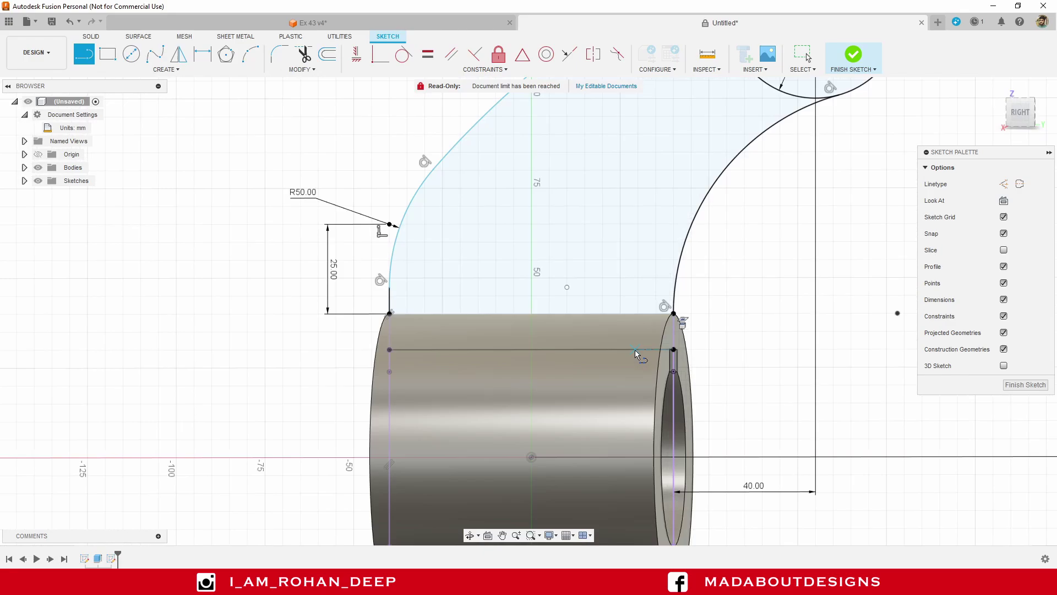
Return to the Right view, centre the sketch, and finish the arm sketch
scroll(636, 354, "down", 5)
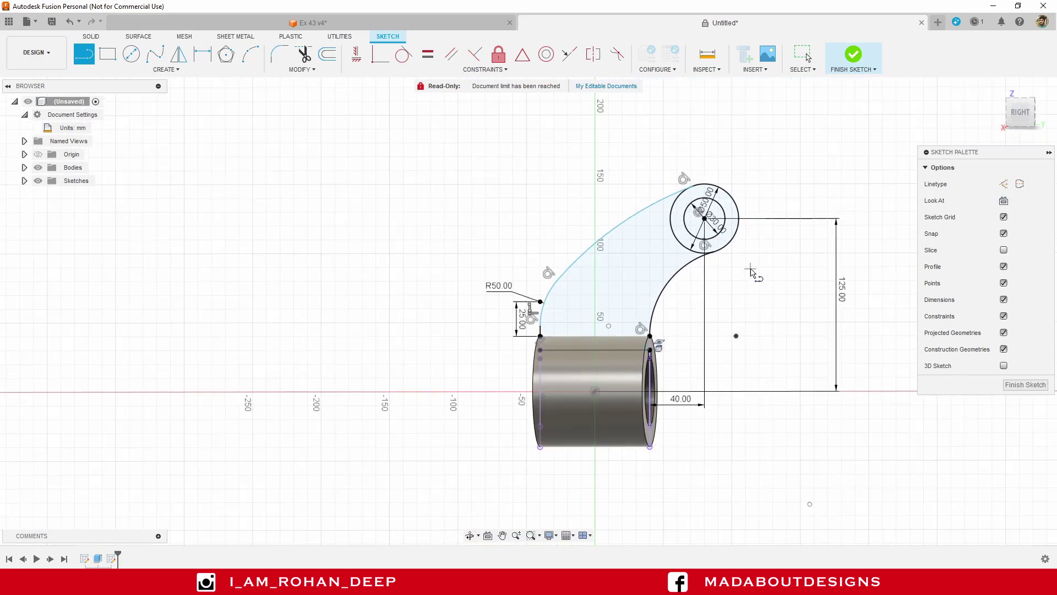
left_click(1019, 114)
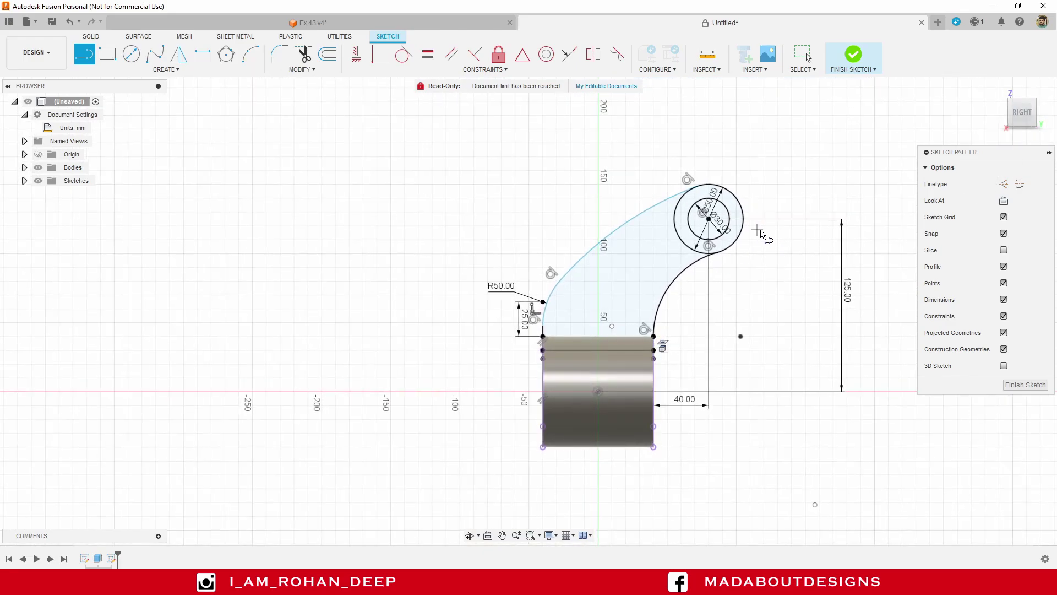
middle_click_drag(826, 197, 714, 207)
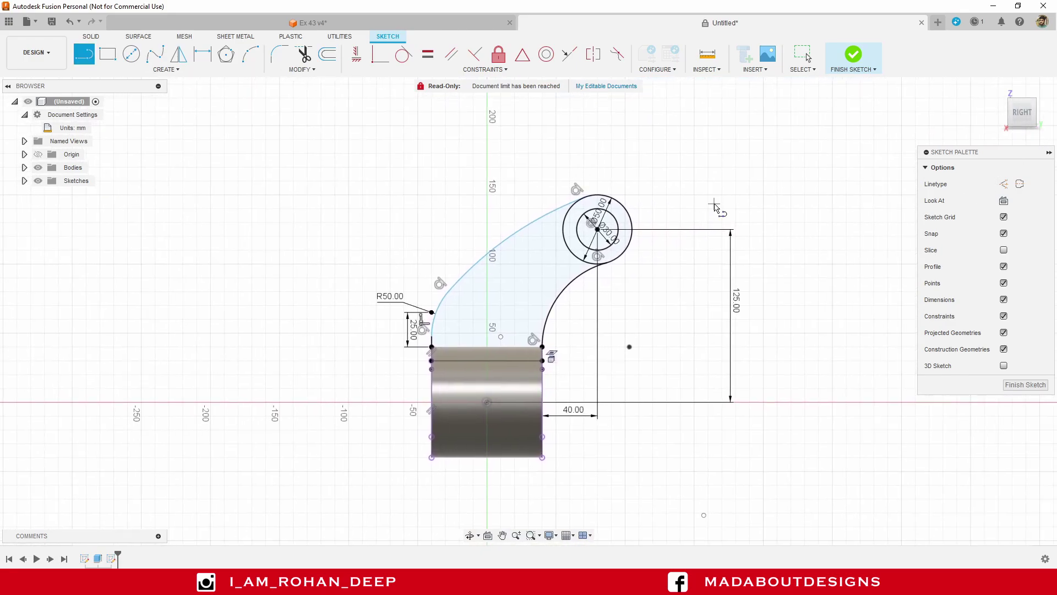
left_click(853, 55)
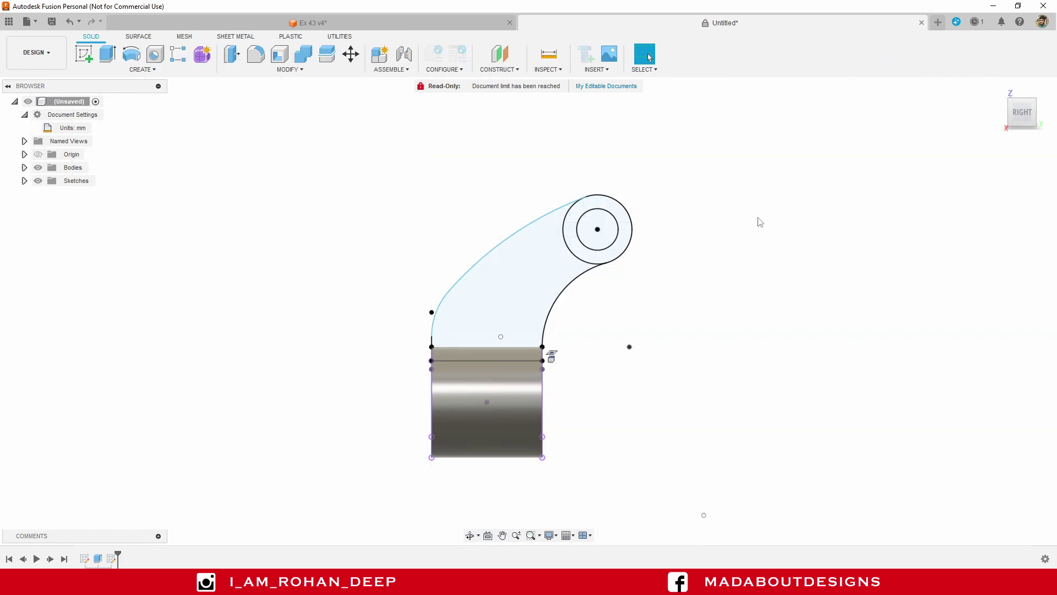
Extrude the Ø30/Ø50 ring profile 25 mm symmetrically as a new boss body
left_click(107, 57)
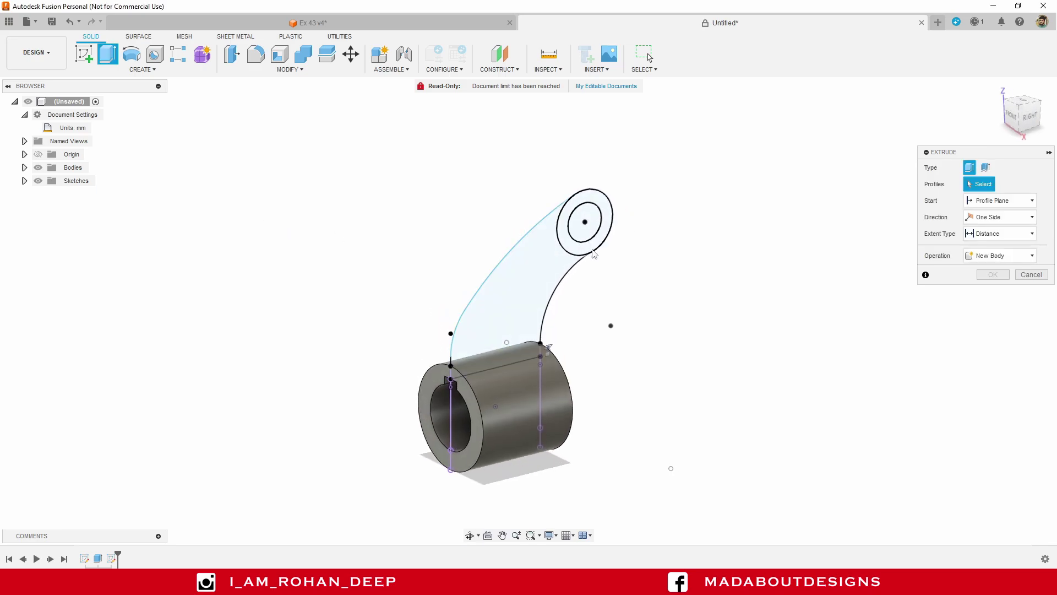
left_click(589, 250)
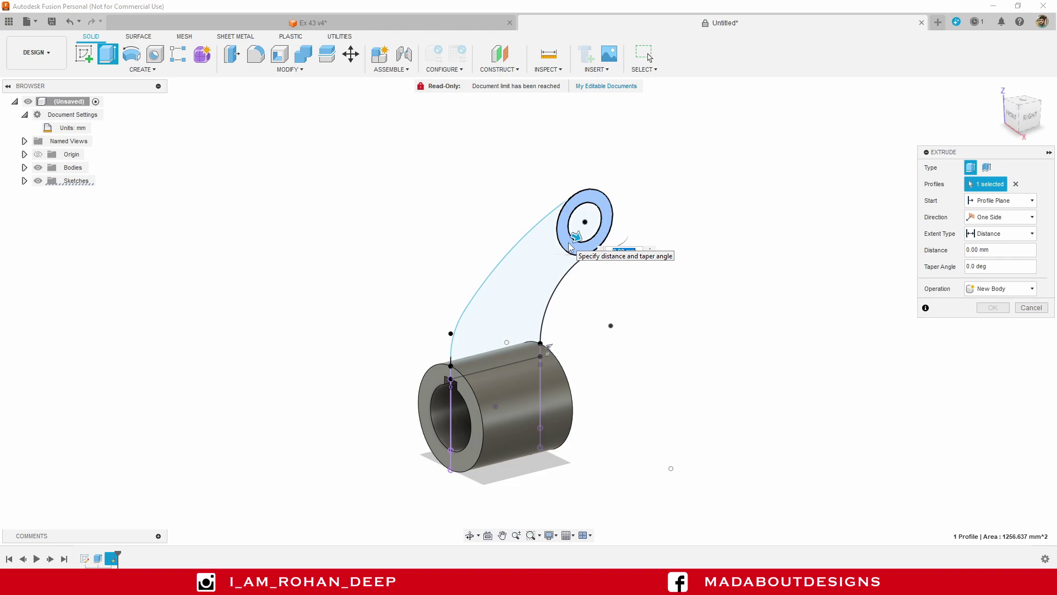
type("25")
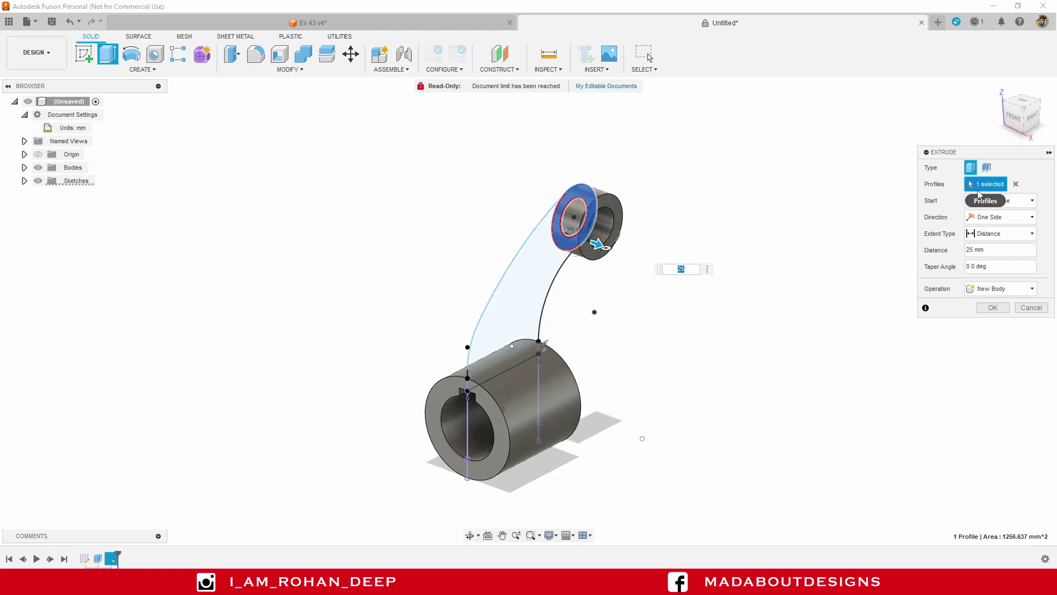
left_click(998, 218)
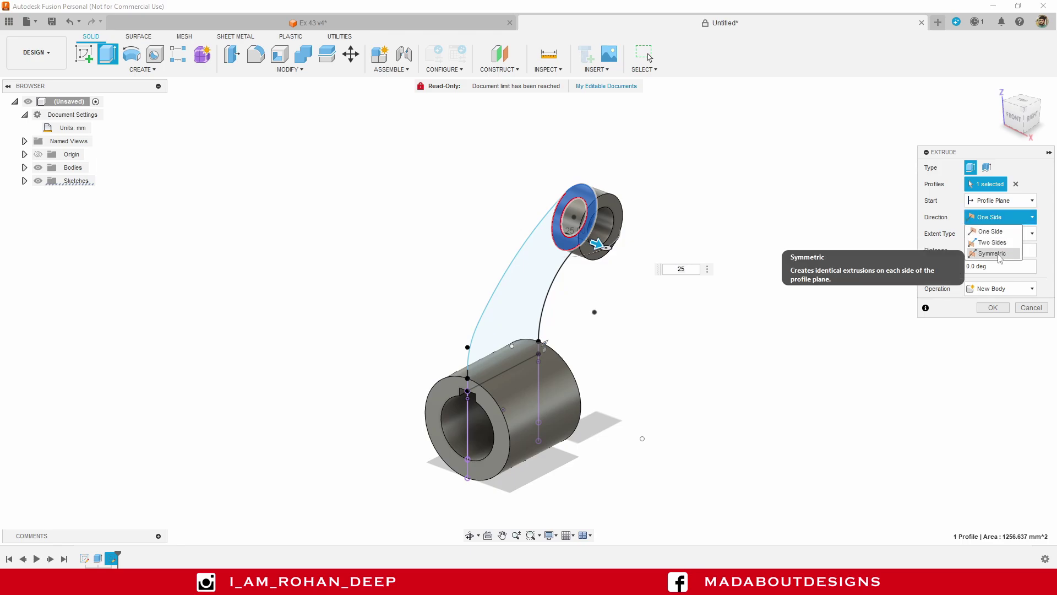
left_click(990, 252)
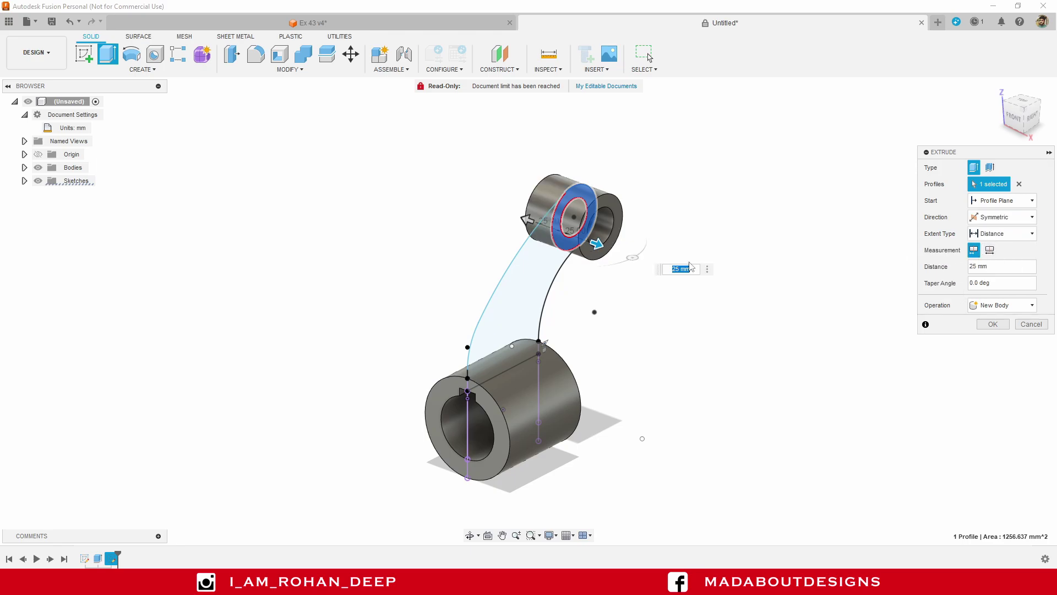
middle_click_drag(634, 235, 567, 218, "shift")
scroll(561, 191, "up", 3)
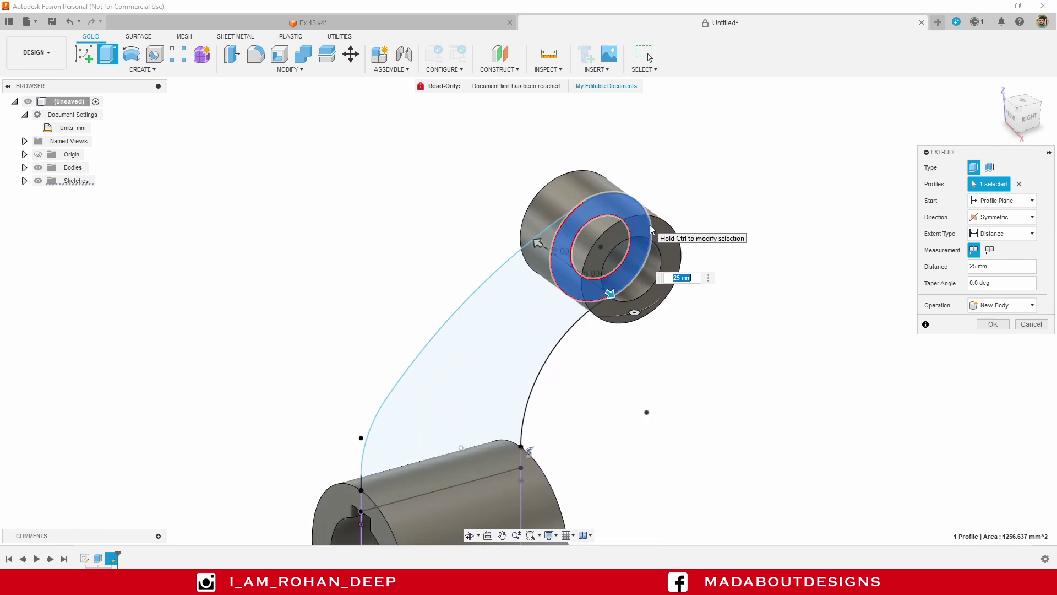
left_click(993, 324)
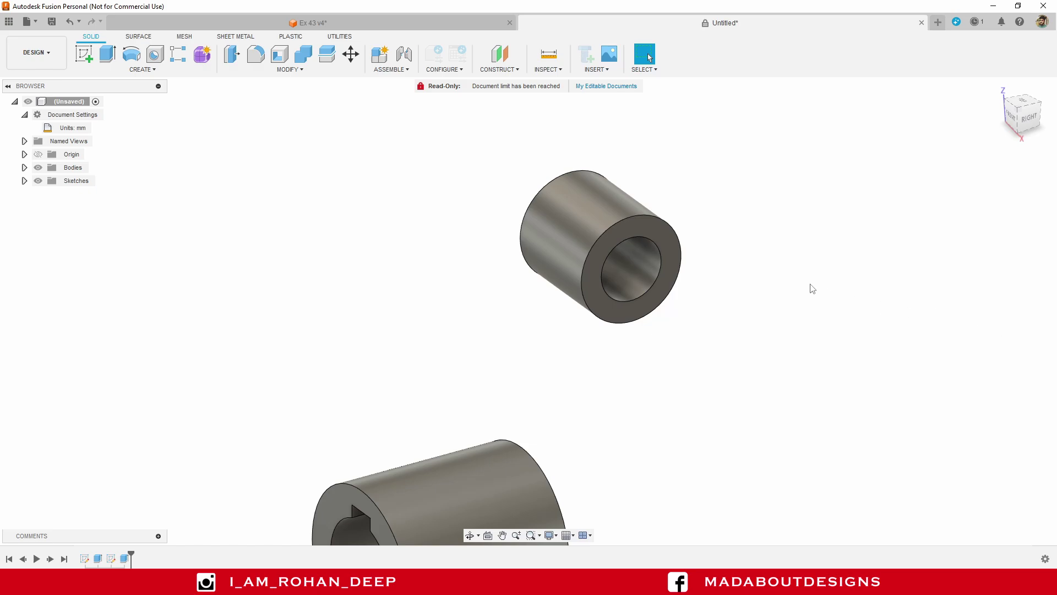
Expand Sketches in the Browser and turn on Sketch2's visibility
scroll(812, 288, "down", 3)
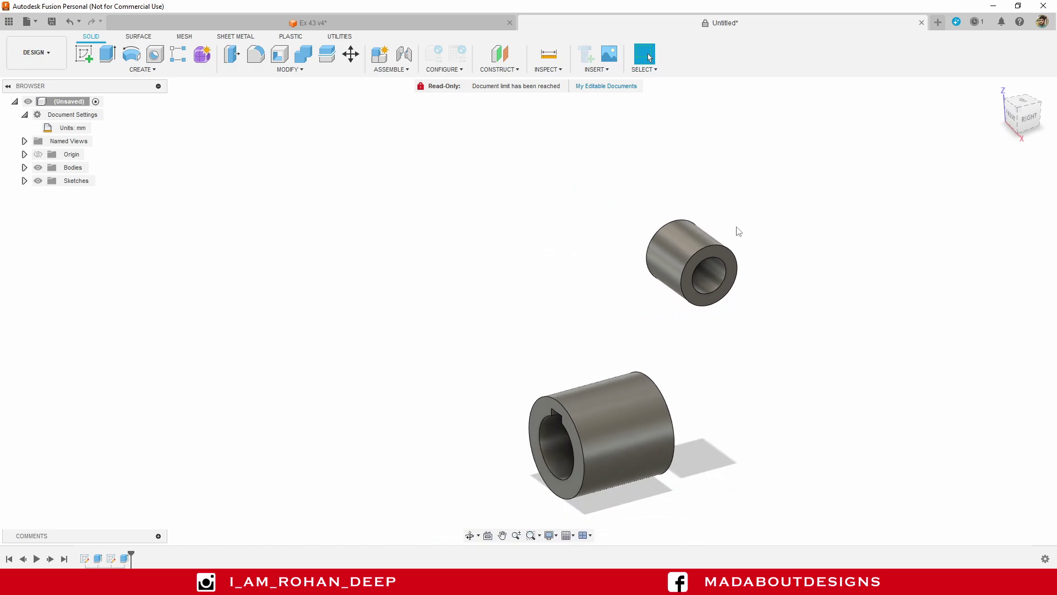
left_click(24, 180)
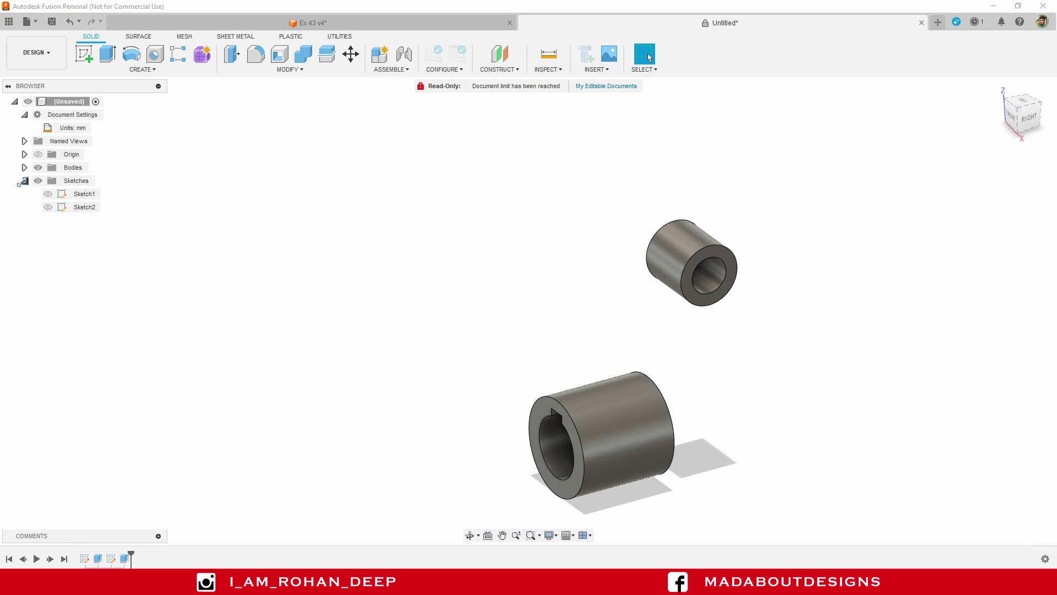
left_click(48, 207)
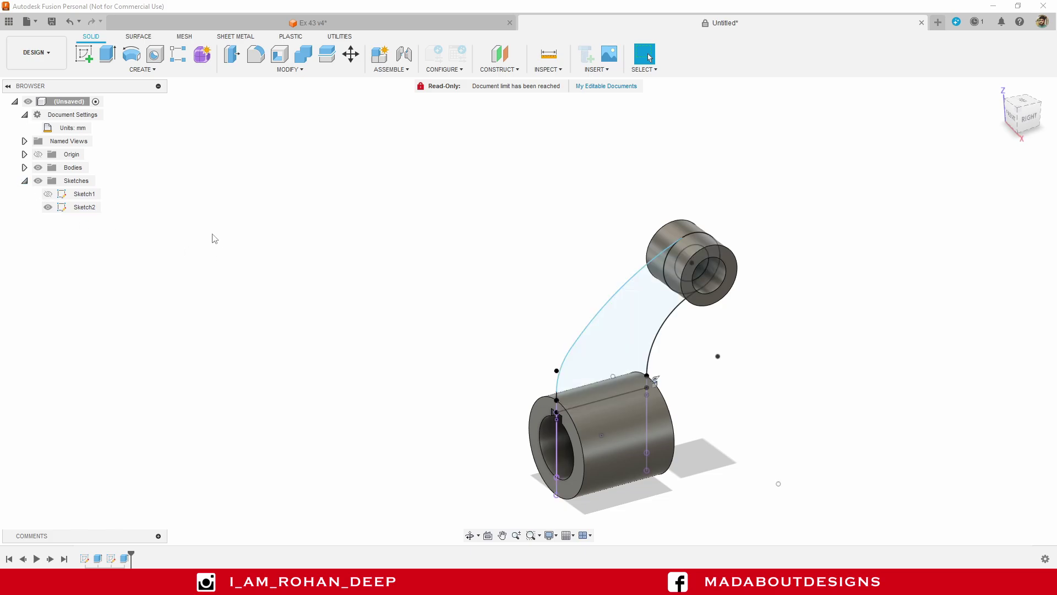
Extrude the curved arm profile 5 mm, Symmetric direction, Join operation
left_click(106, 54)
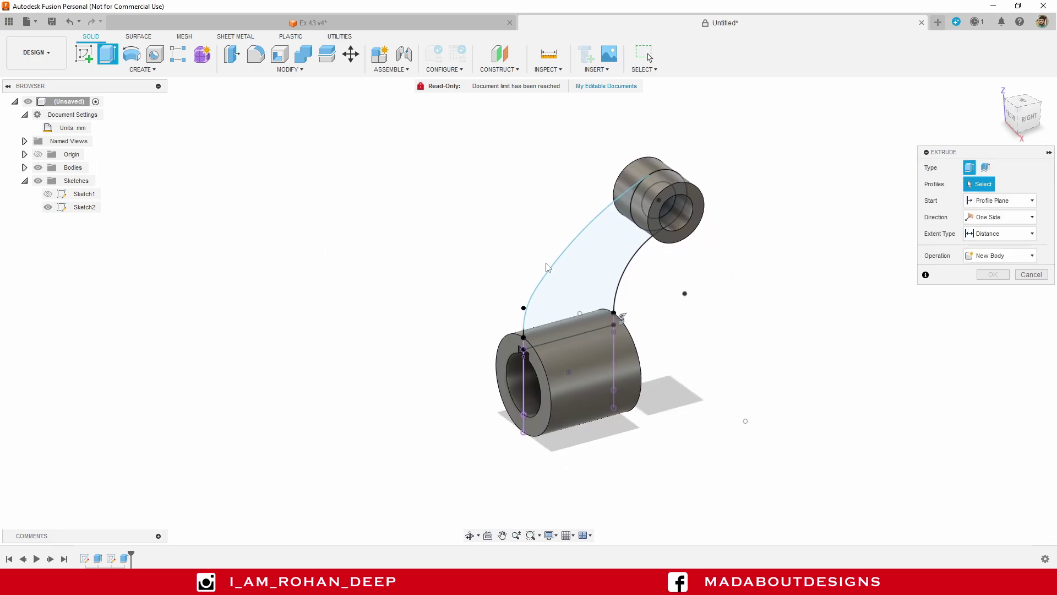
left_click(598, 266)
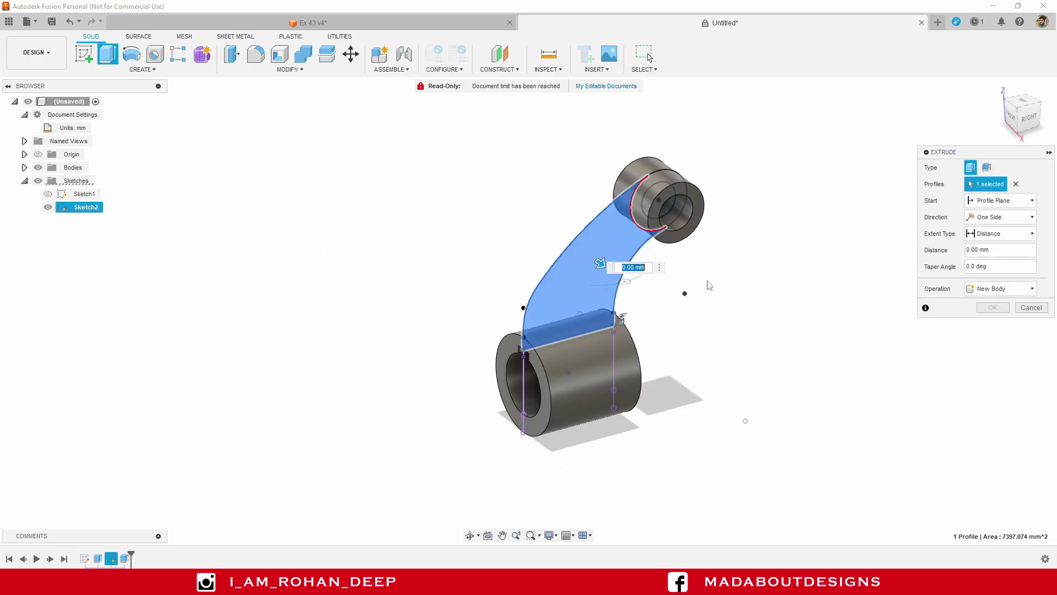
middle_click_drag(709, 285, 720, 290, "shift")
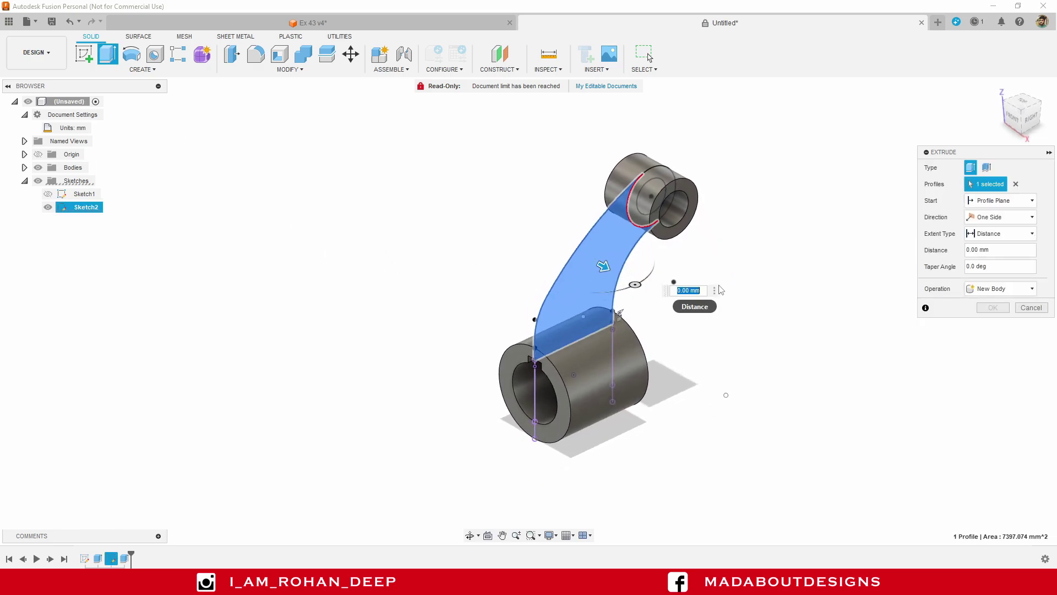
type("5")
key("Return")
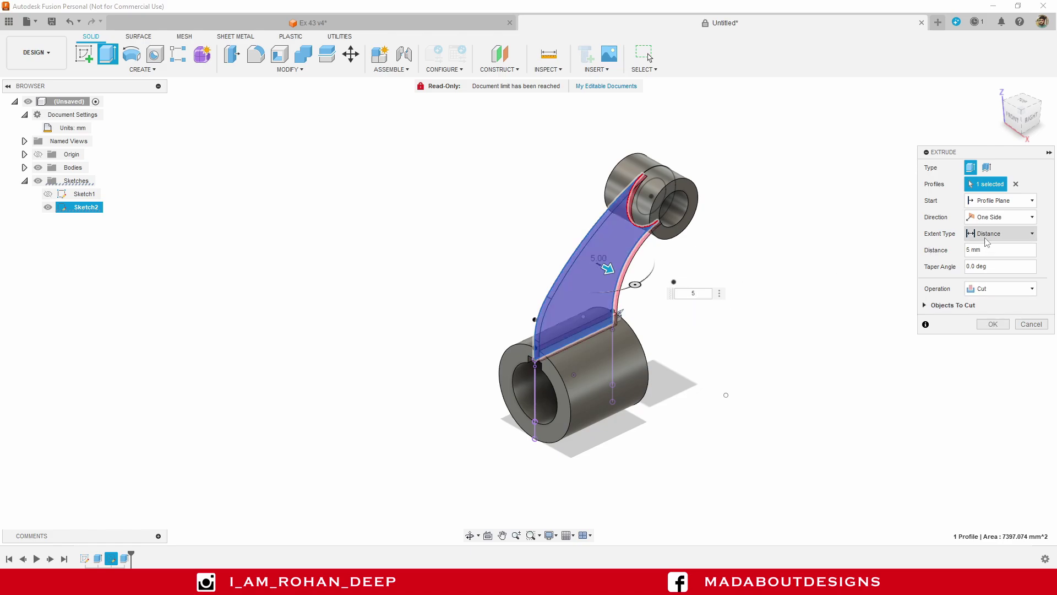
left_click(996, 217)
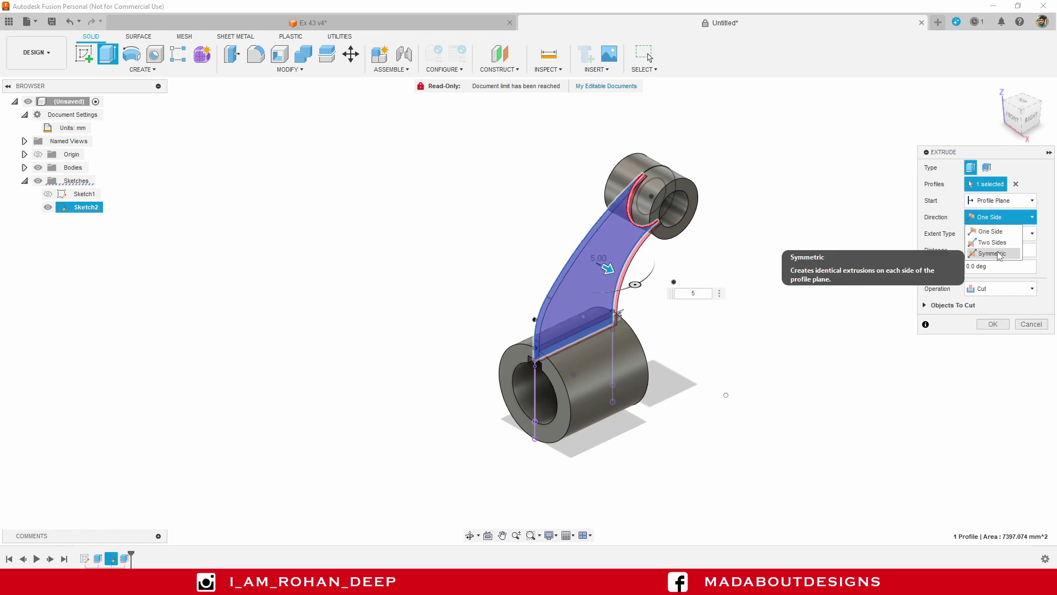
left_click(991, 229)
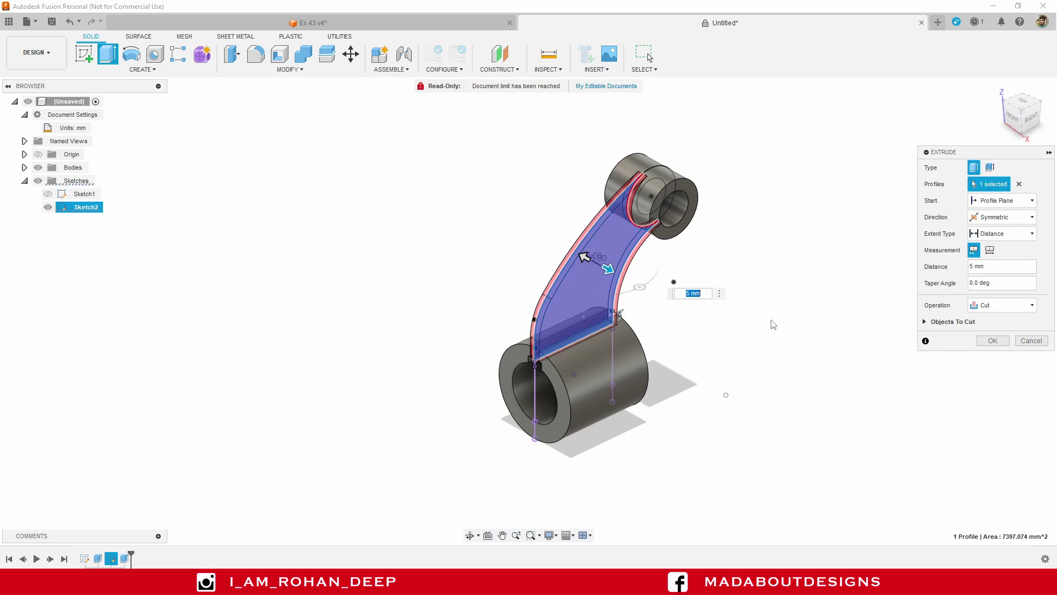
middle_click_drag(771, 319, 784, 299, "shift")
scroll(608, 340, "up", 3)
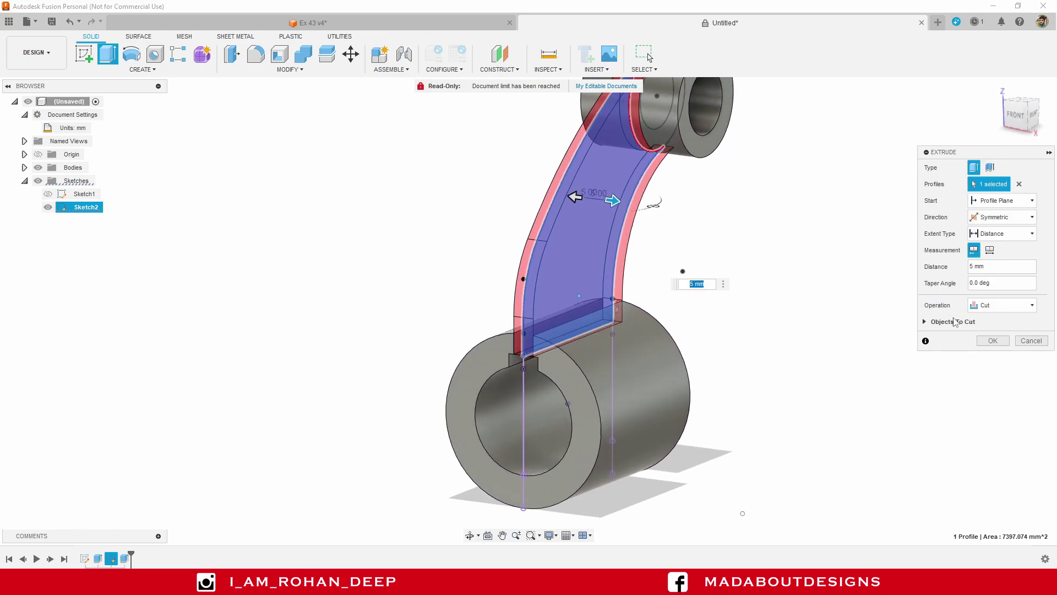
left_click(1002, 304)
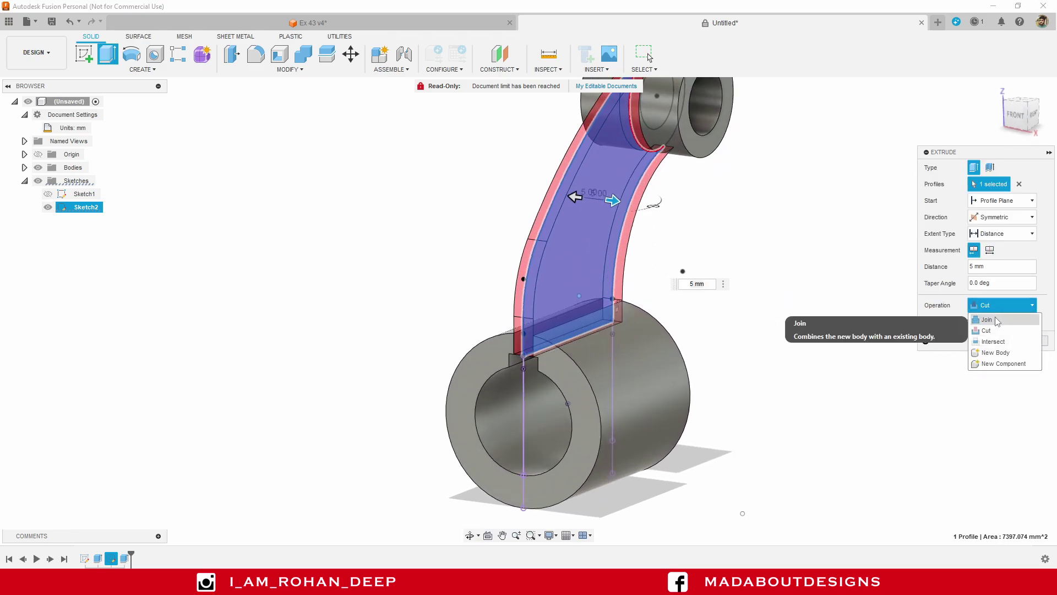
left_click(997, 320)
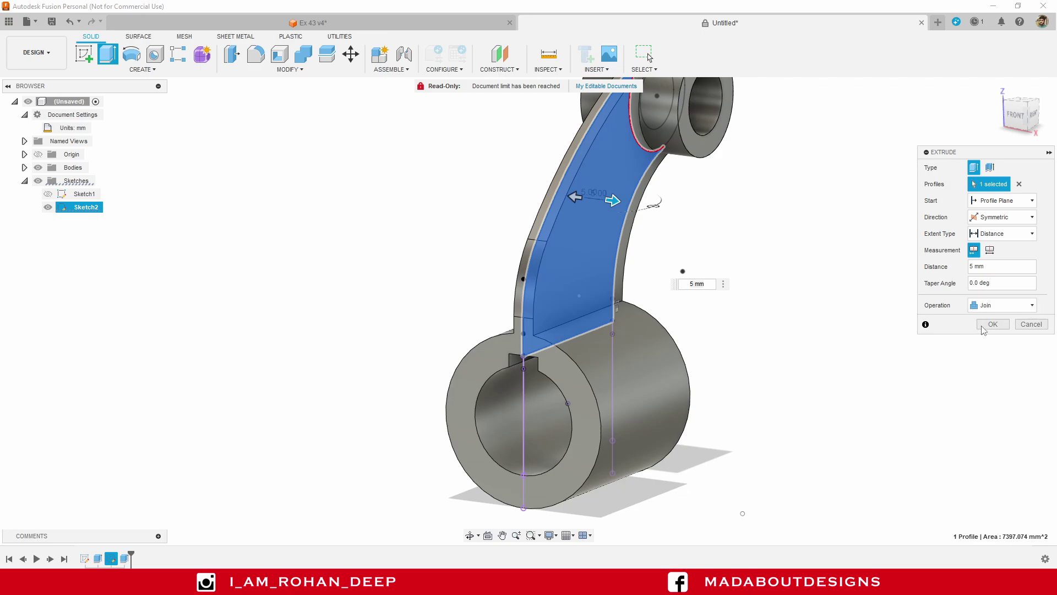
left_click(984, 325)
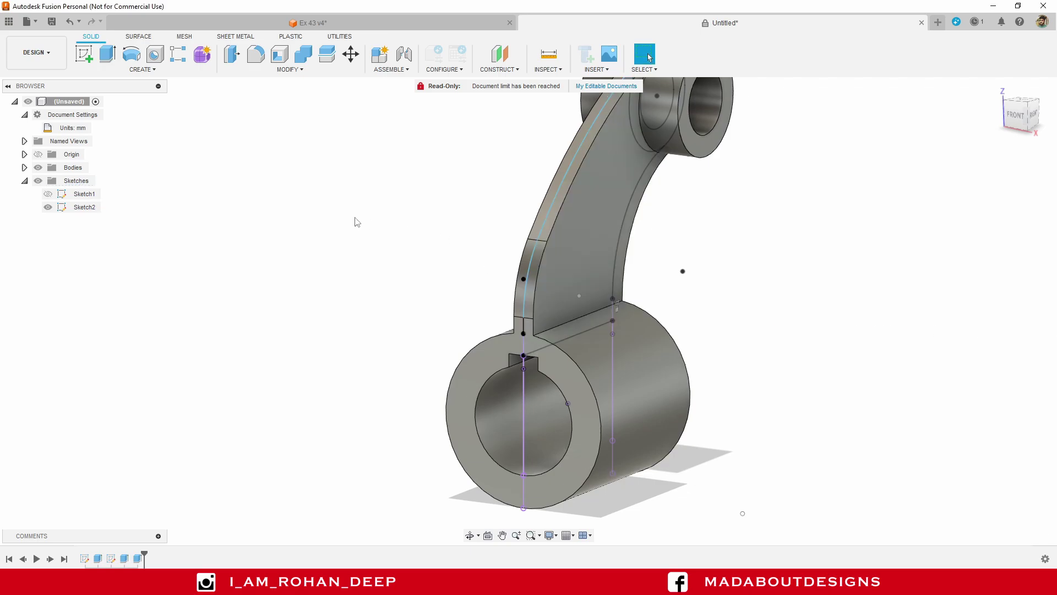
Hide Sketch2 and orbit to inspect the solid lever from other angles
left_click(82, 207)
left_click(48, 207)
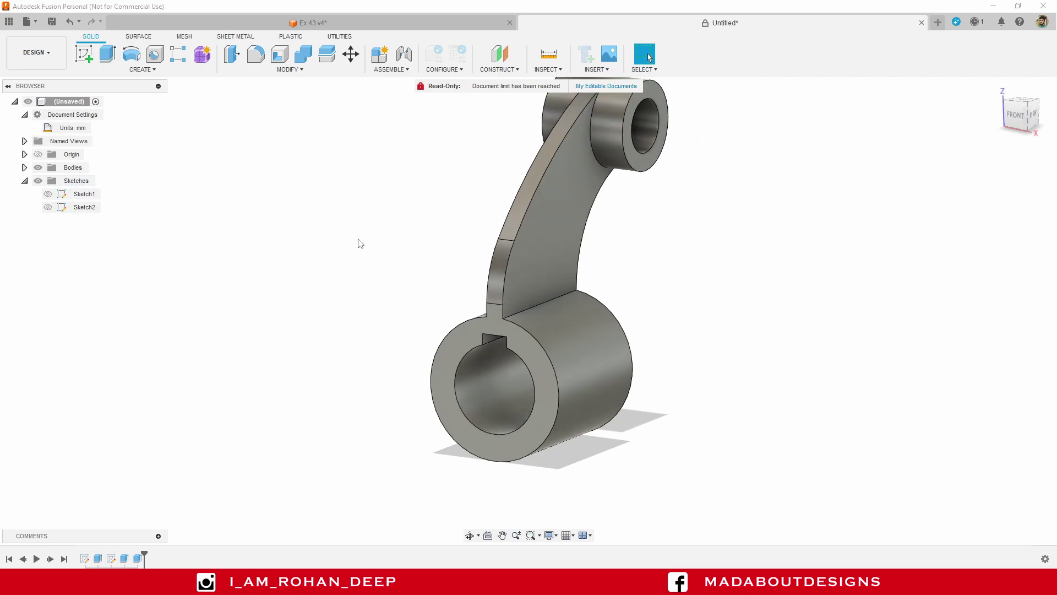
scroll(359, 241, "down", 3)
mouse_move(338, 247)
middle_mouse_down("shift")
mouse_move(253, 203)
mouse_move(313, 264)
mouse_move(347, 267)
middle_mouse_up("shift")
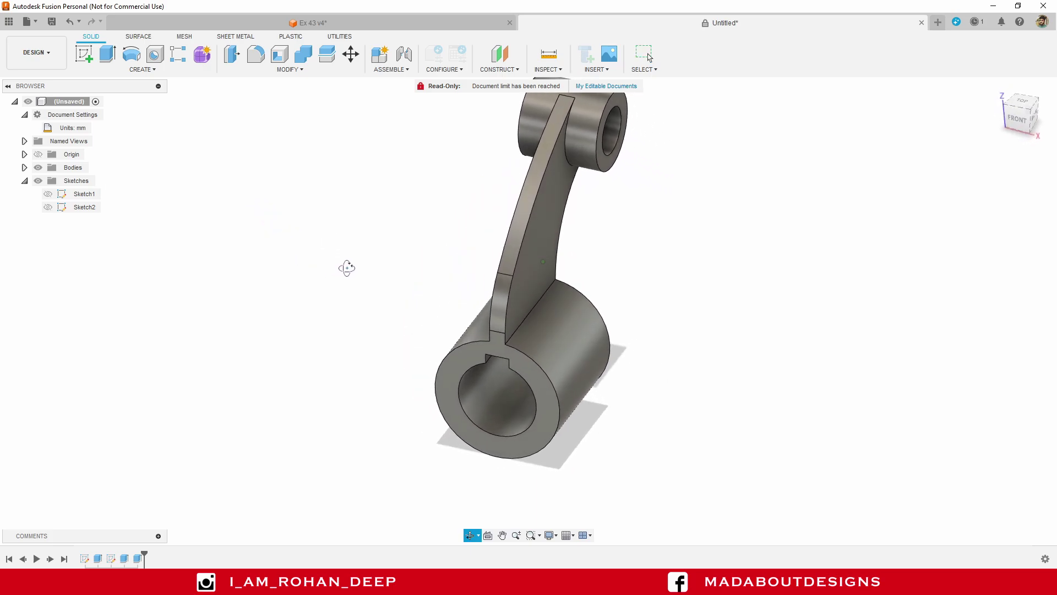
middle_click_drag(552, 312, 586, 306, "shift")
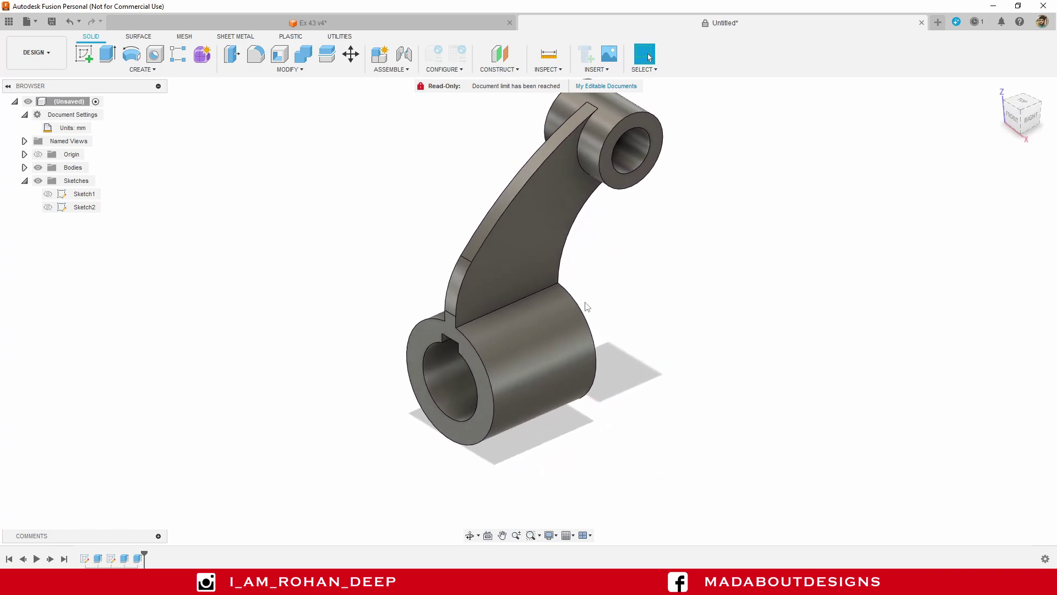
Fillet the two edges where the arm meets the hub with a 50 mm radius
left_click(300, 75)
left_click(300, 76)
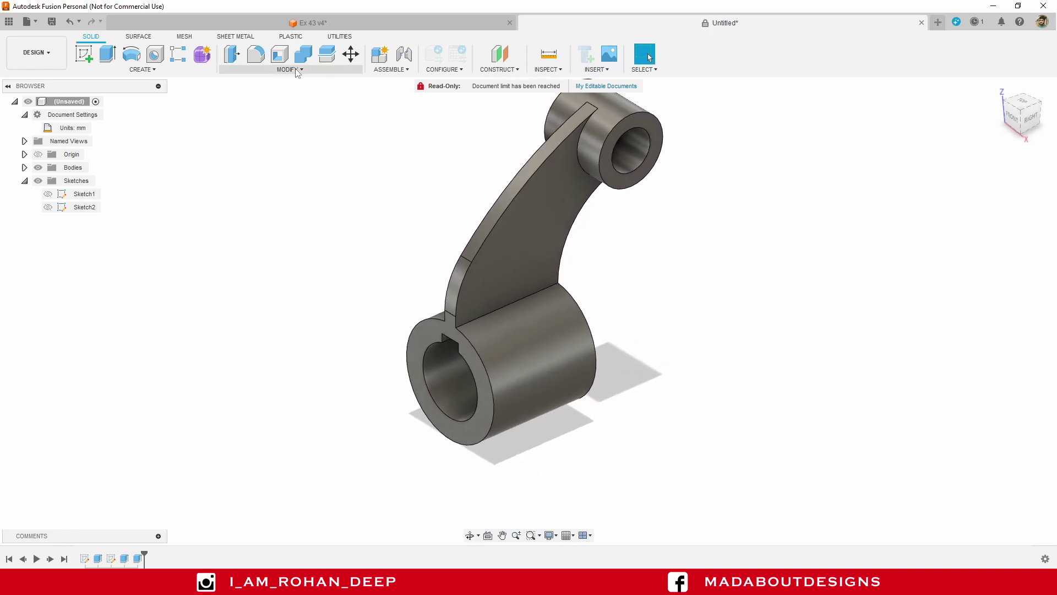
left_click(295, 72)
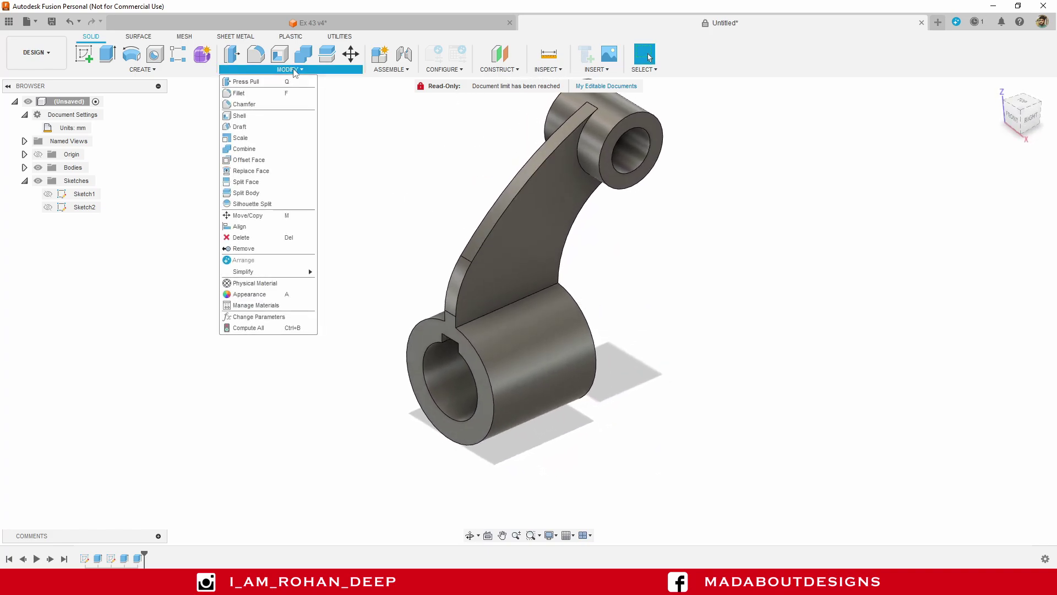
left_click(265, 95)
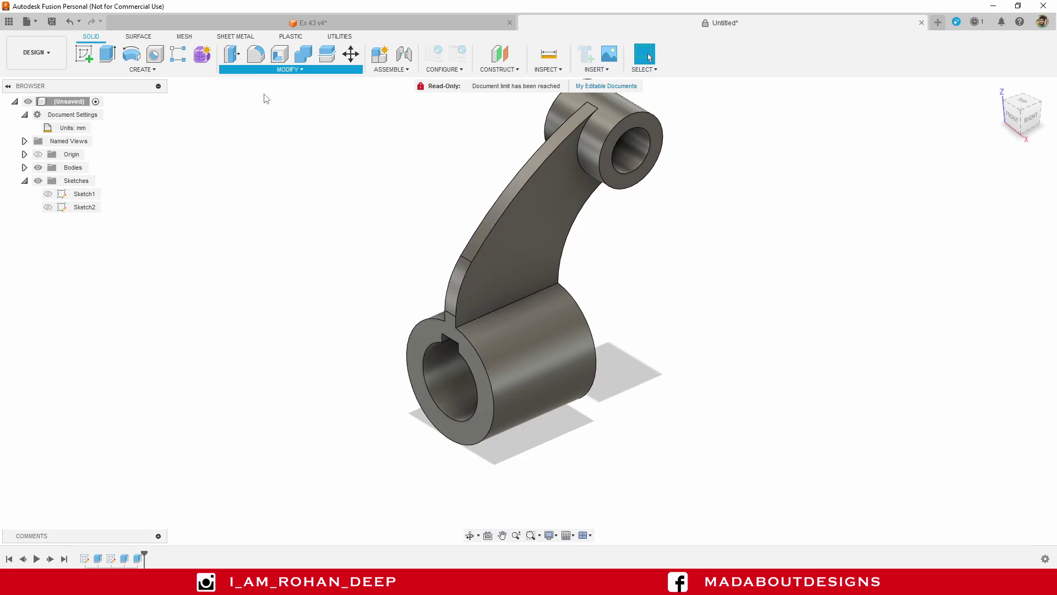
left_click(502, 312)
middle_click_drag(502, 313, 559, 298, "shift")
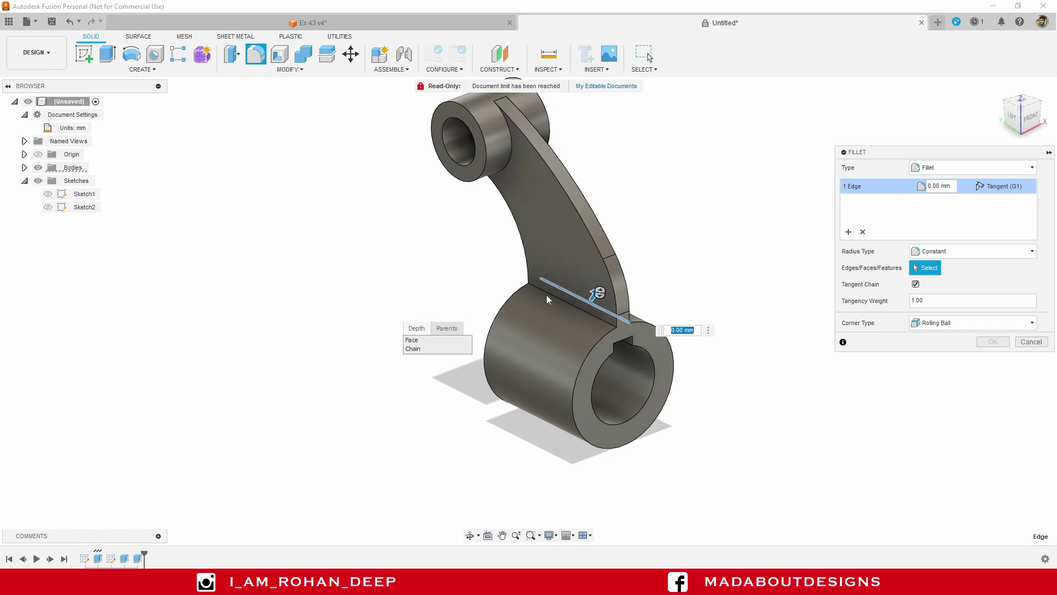
left_click(569, 307)
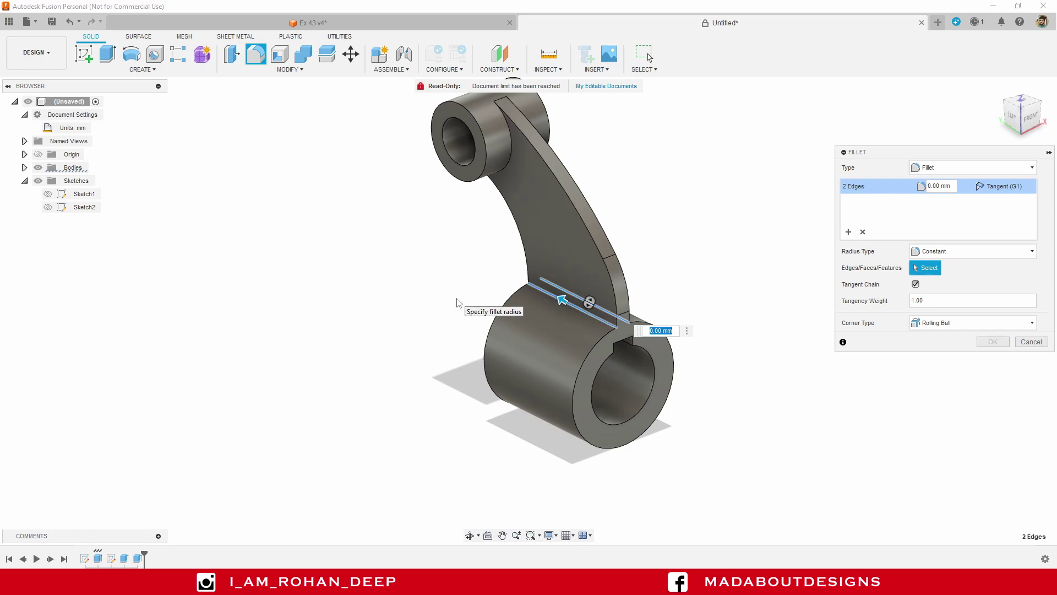
type("50")
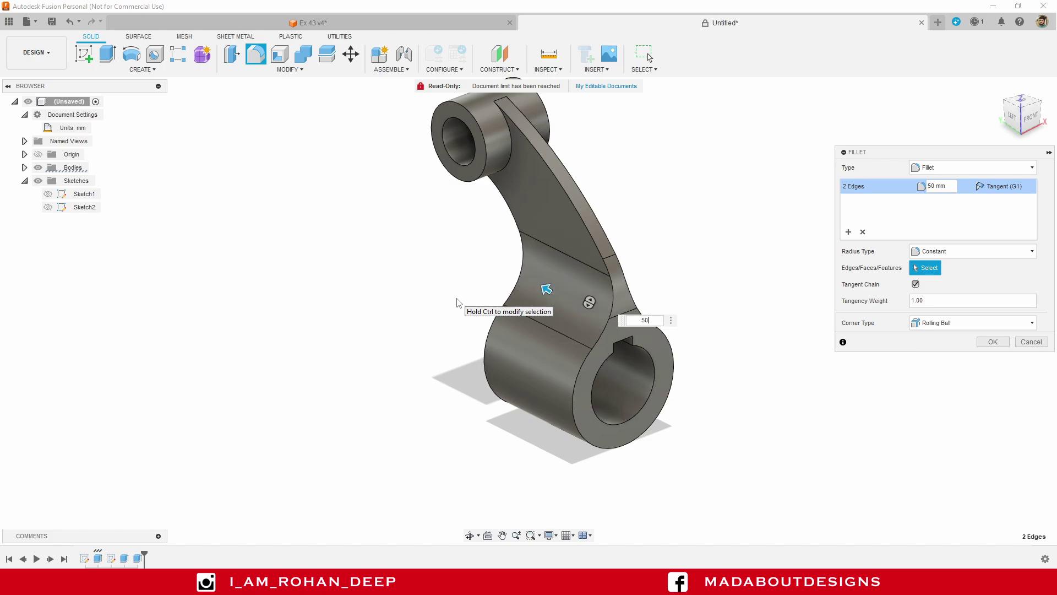
key("Return")
scroll(459, 303, "down", 5)
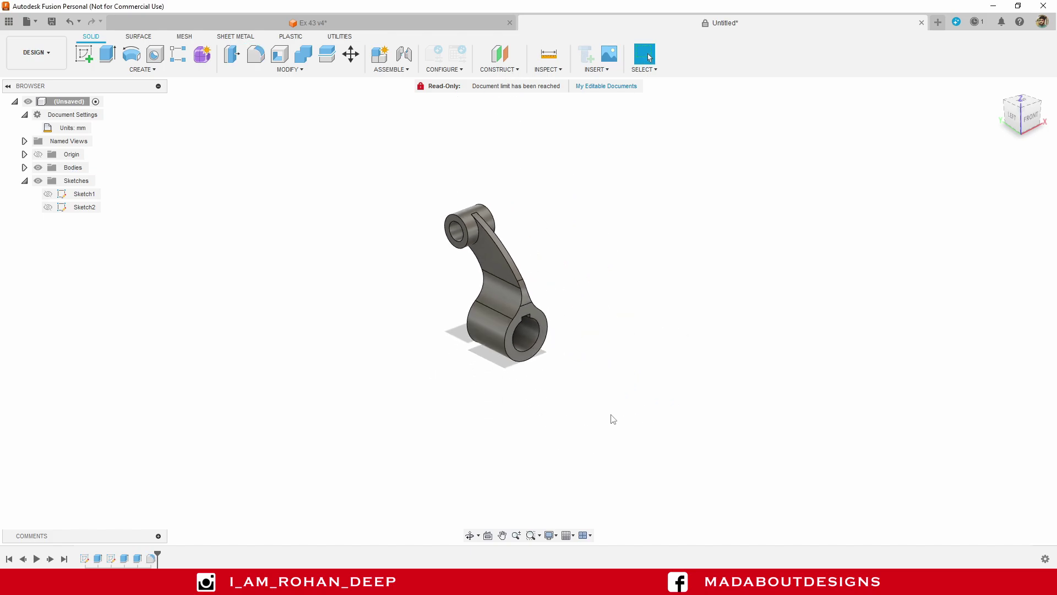
Select the entire lever body and apply a 2 mm fillet to all its edges
left_click_drag(606, 419, 354, 157)
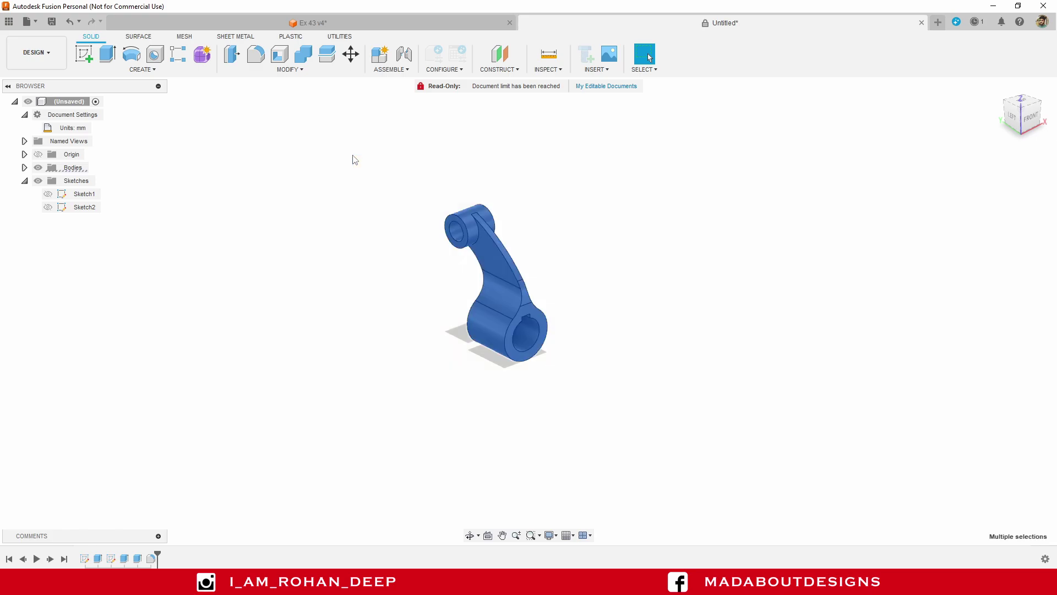
left_click(269, 72)
left_click(239, 94)
scroll(502, 269, "up", 4)
scroll(502, 269, "up", 3)
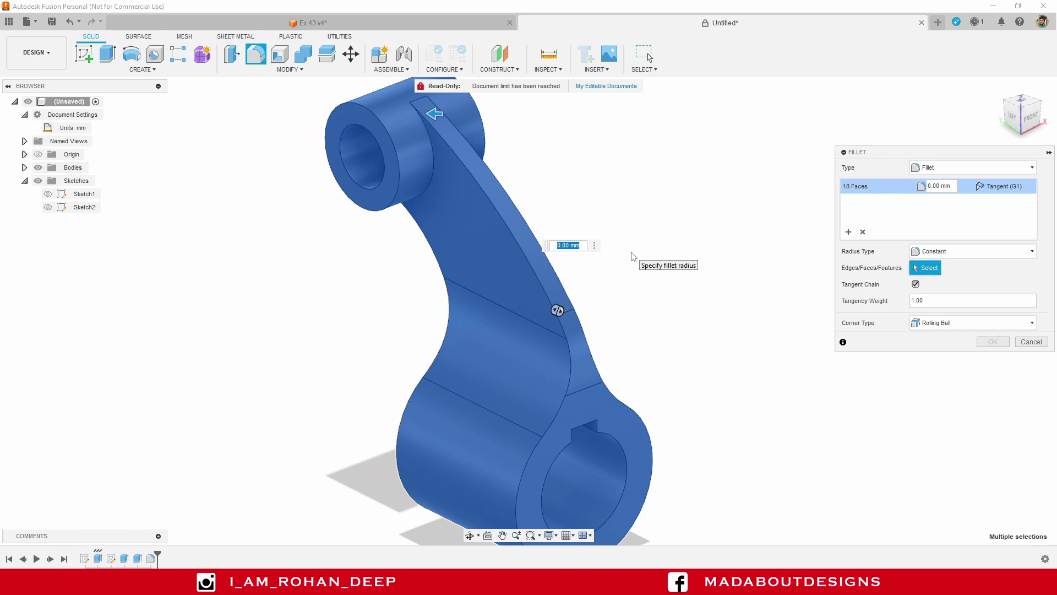
type("2")
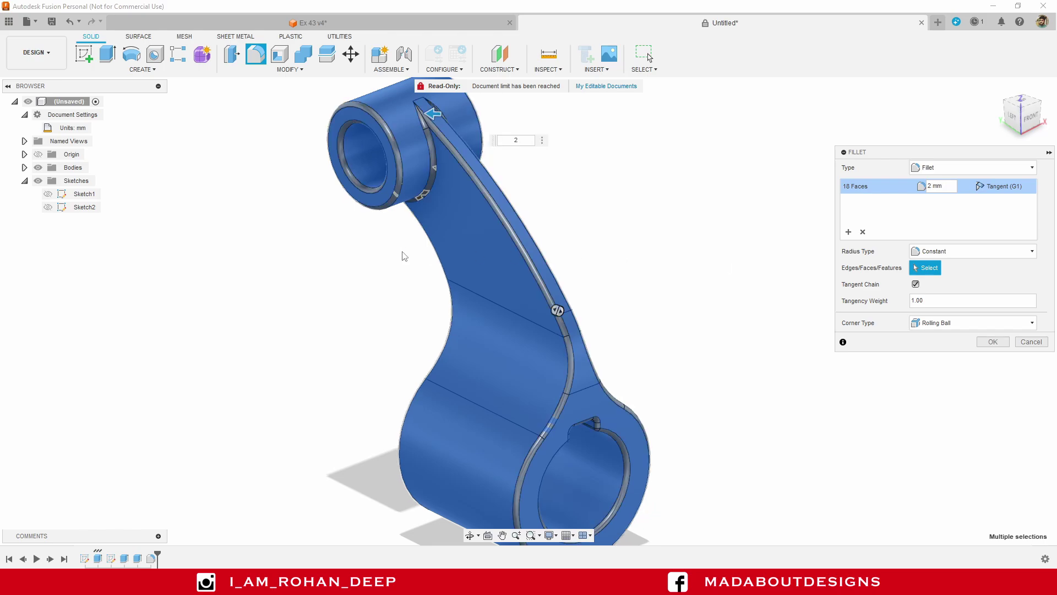
scroll(538, 208, "up", 3)
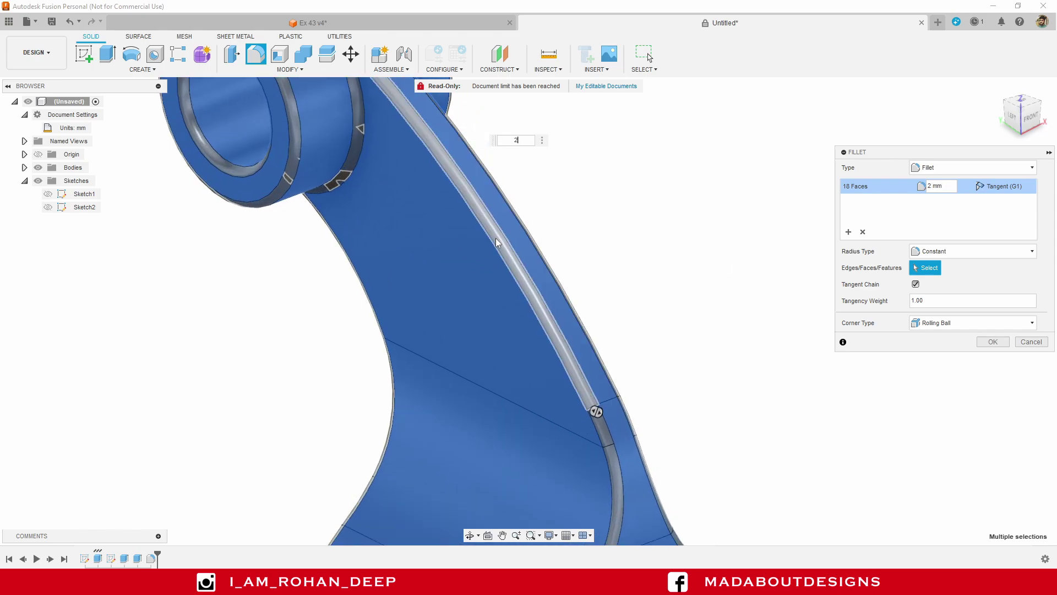
scroll(498, 242, "down", 3)
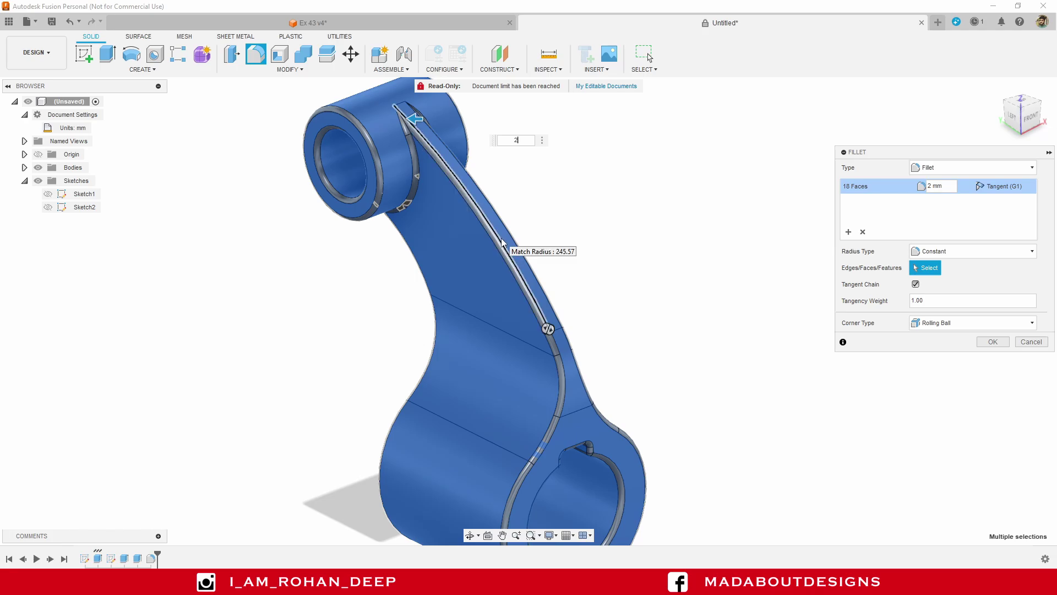
scroll(502, 242, "down", 2)
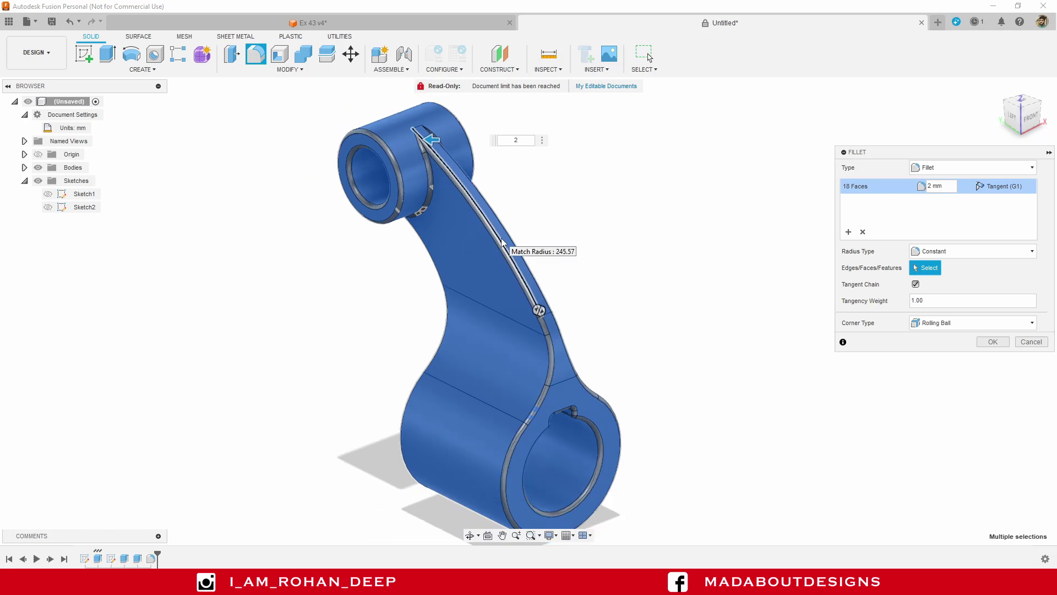
left_click(991, 343)
scroll(734, 330, "down", 2)
middle_click_drag(734, 330, 695, 333, "shift")
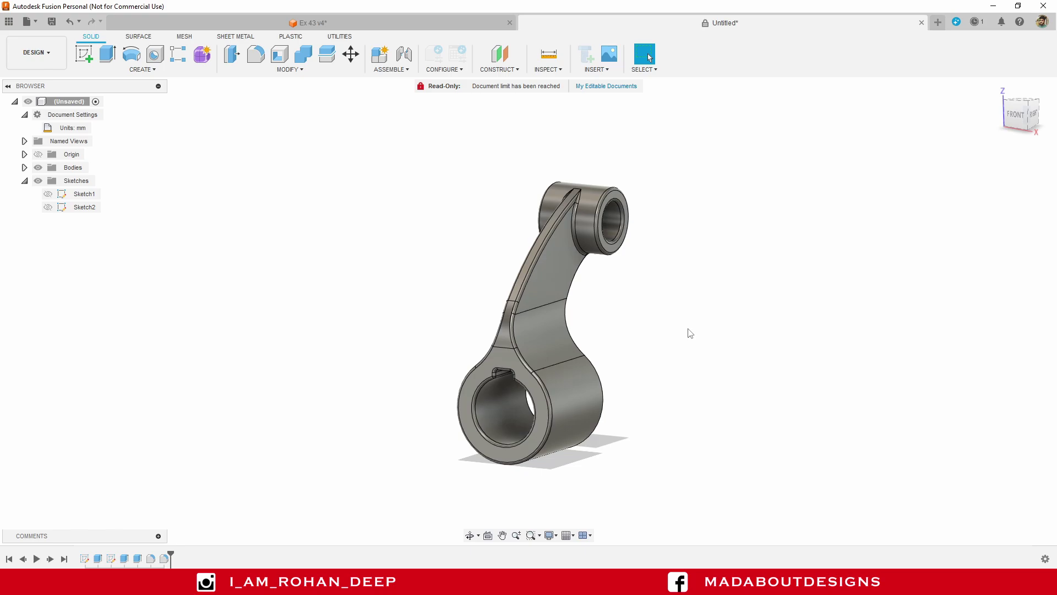